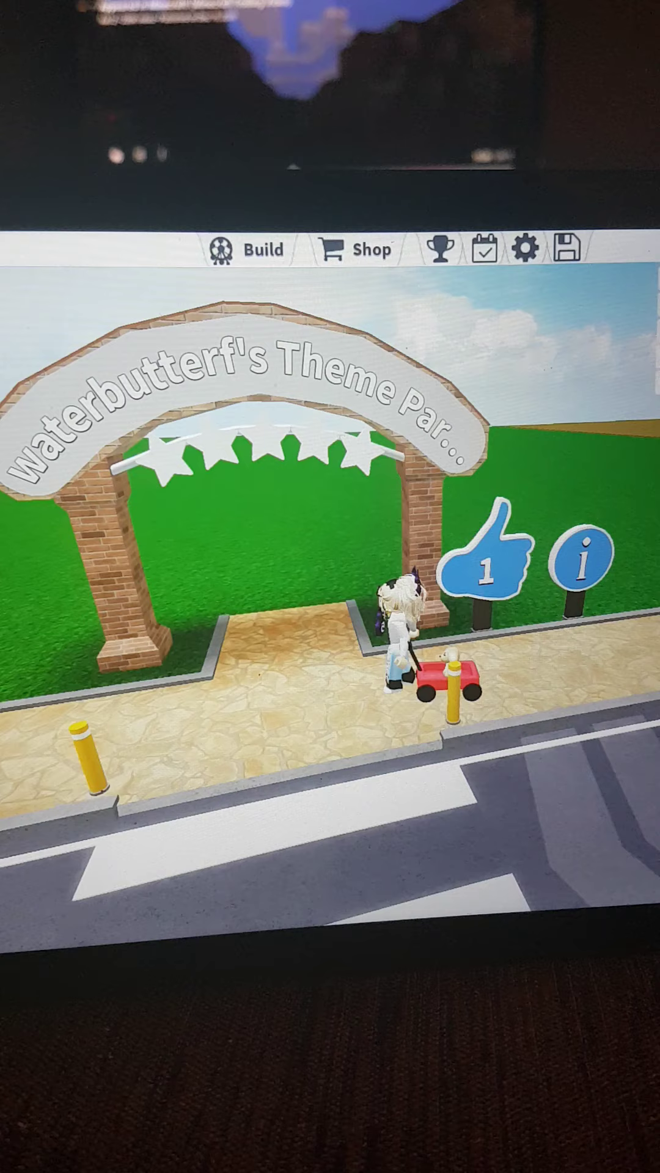
# Enter build mode and view the empty grass plot beside the entrance arch from above.
pyautogui.click(248, 249)
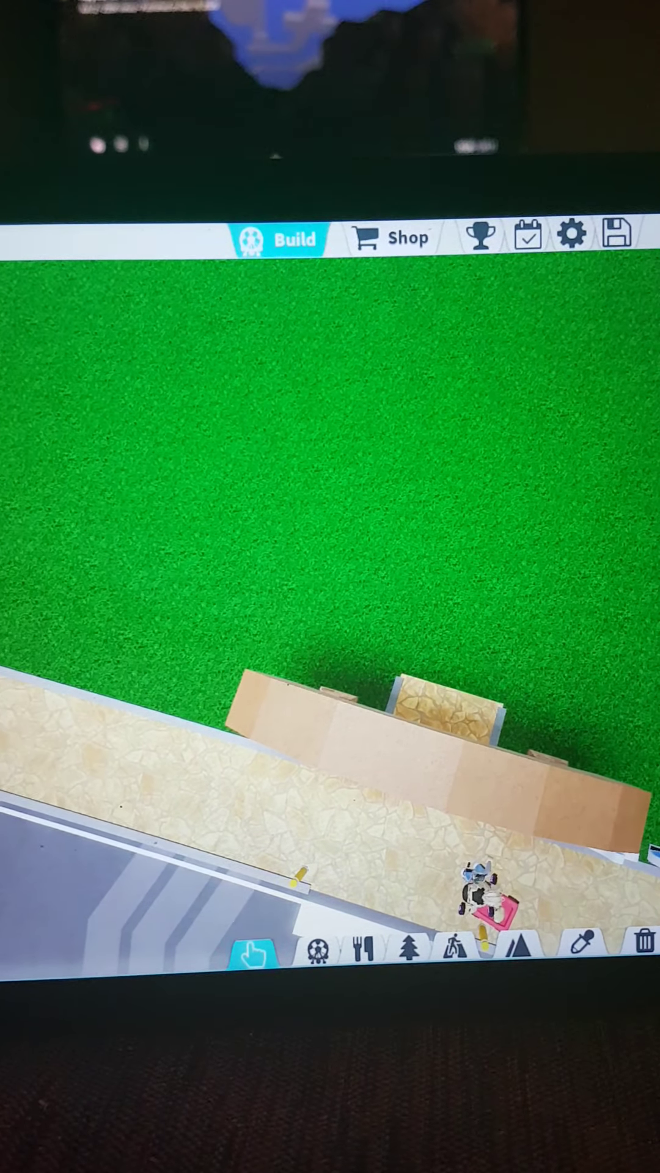
pyautogui.moveTo(476, 697); pyautogui.dragTo(477, 806)
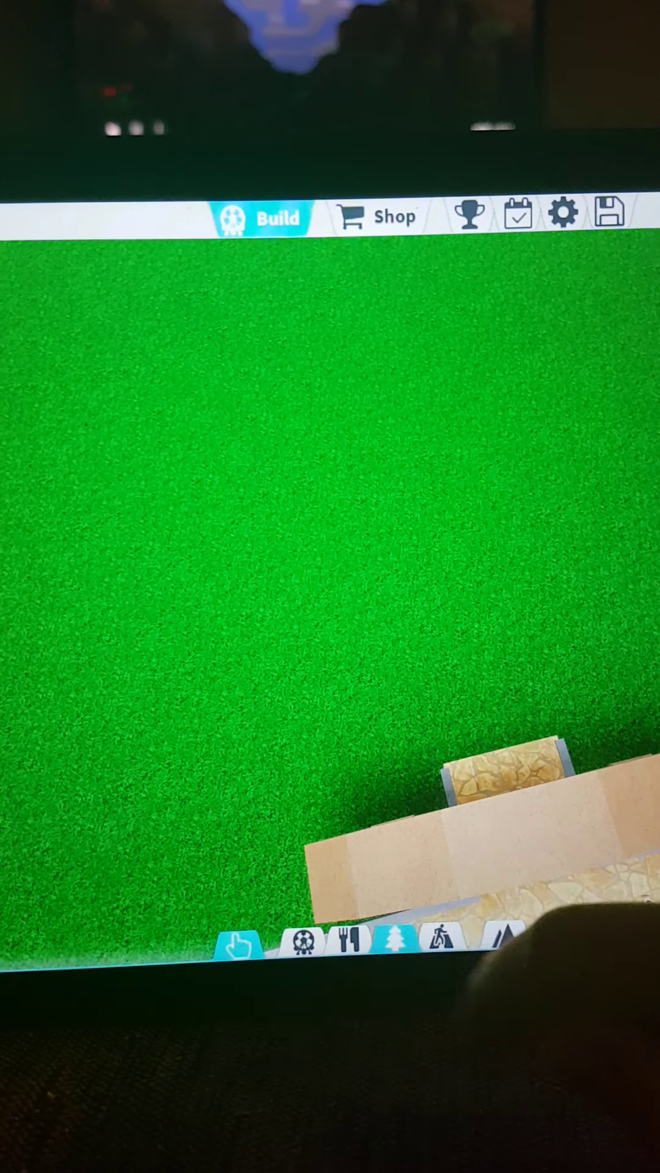
# Open the Decorations catalogue and switch to its Paths tiles.
pyautogui.click(394, 940)
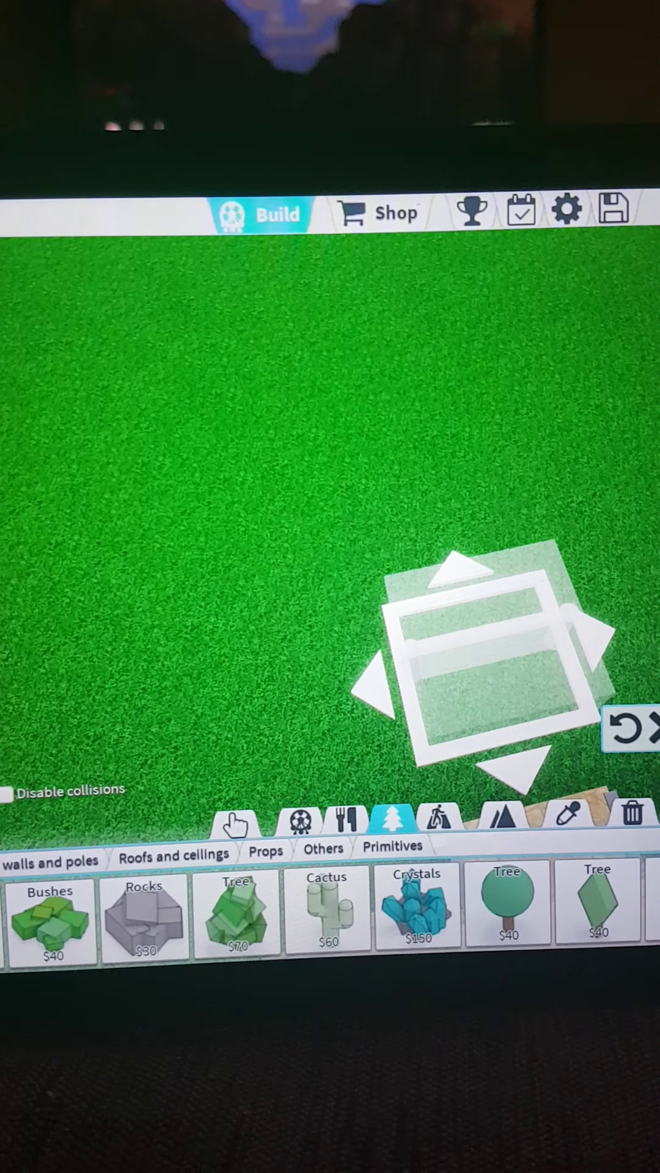
pyautogui.click(437, 814)
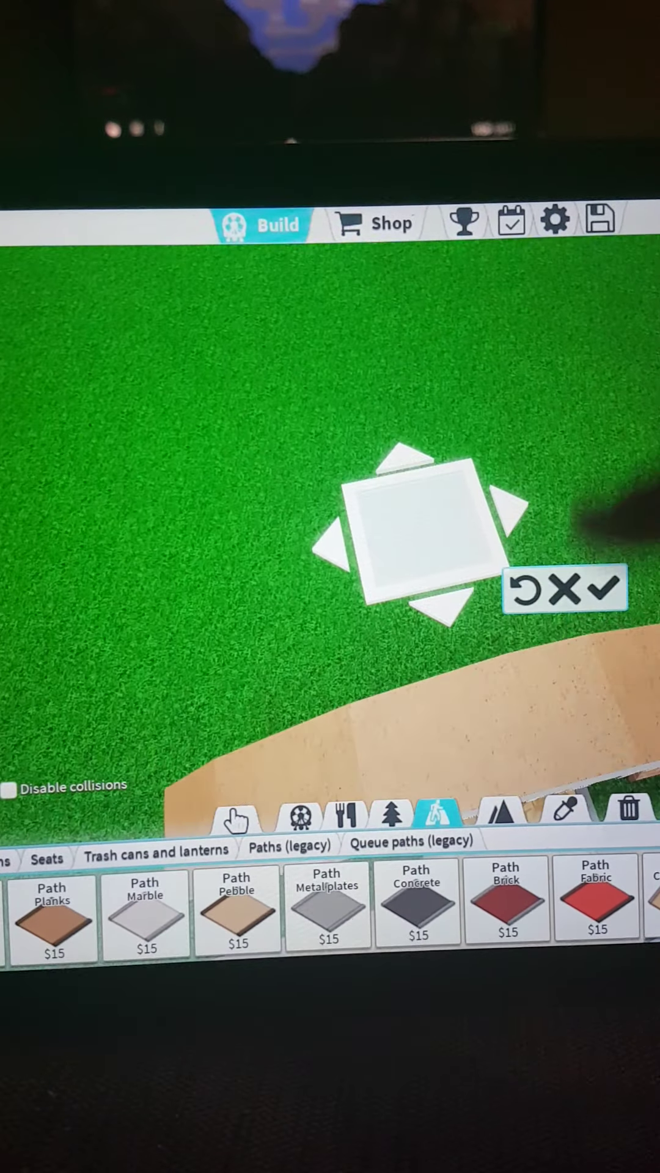
pyautogui.scroll(-5, 331, 514)
pyautogui.scroll(5, 422, 568)
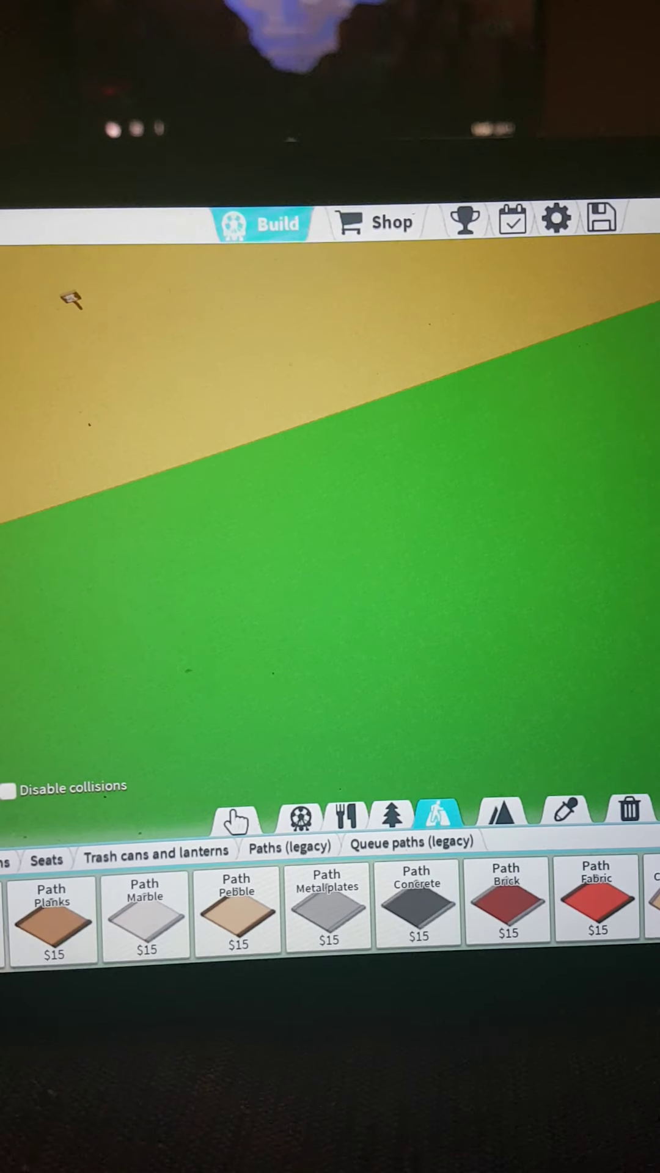
# Lay the pale stone path from the entrance path out along the road.
pyautogui.moveTo(69, 296); pyautogui.dragTo(367, 551)
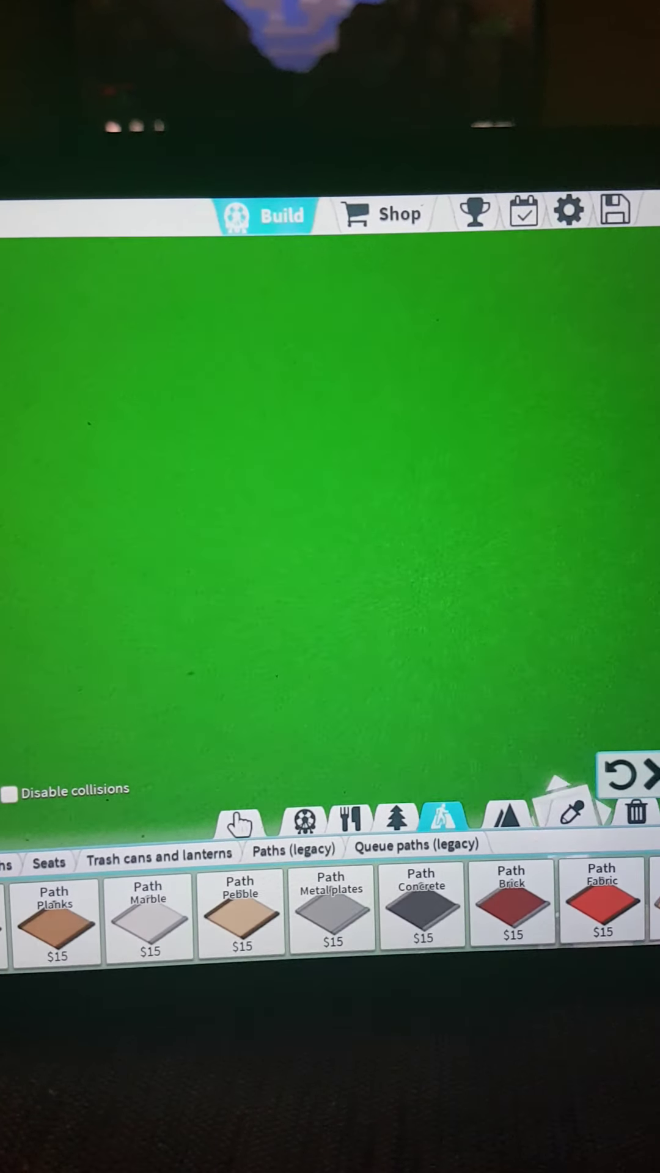
pyautogui.moveTo(275, 641); pyautogui.dragTo(321, 513)
pyautogui.moveTo(567, 573); pyautogui.dragTo(582, 624)
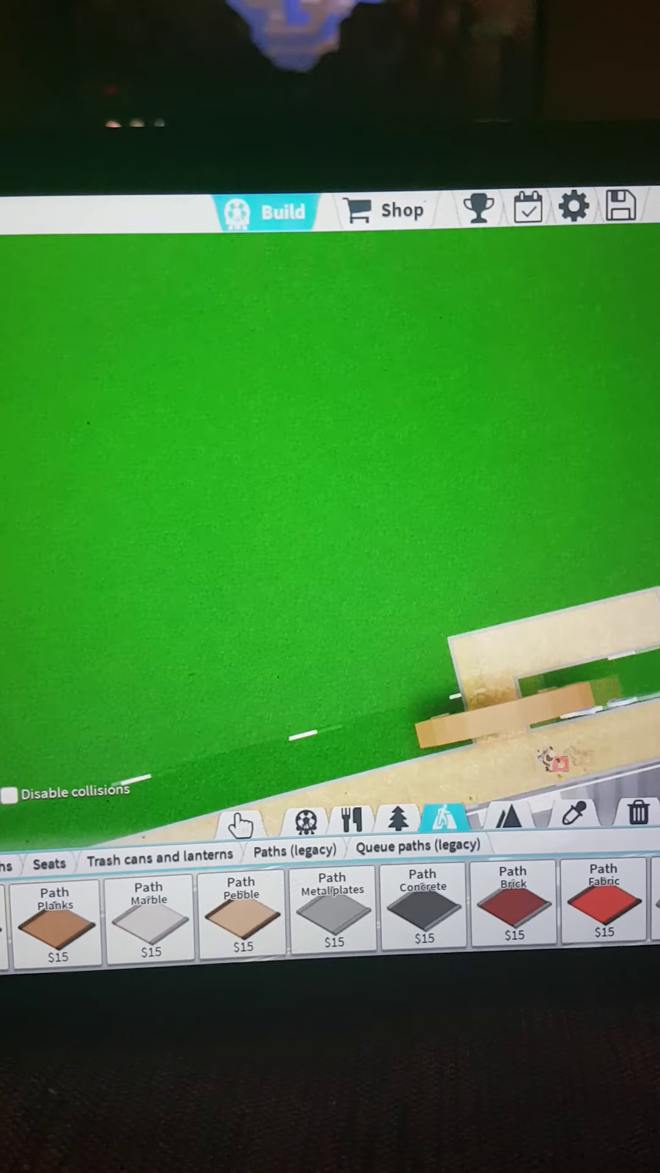
pyautogui.moveTo(642, 724); pyautogui.dragTo(412, 768)
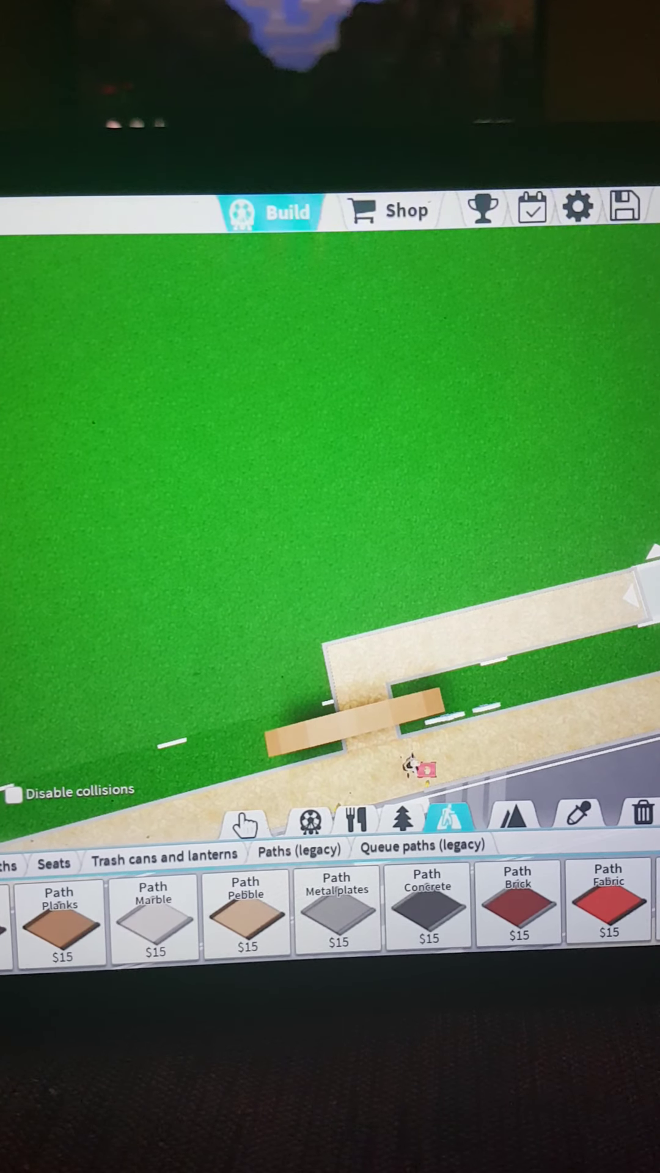
pyautogui.moveTo(410, 768); pyautogui.dragTo(211, 829)
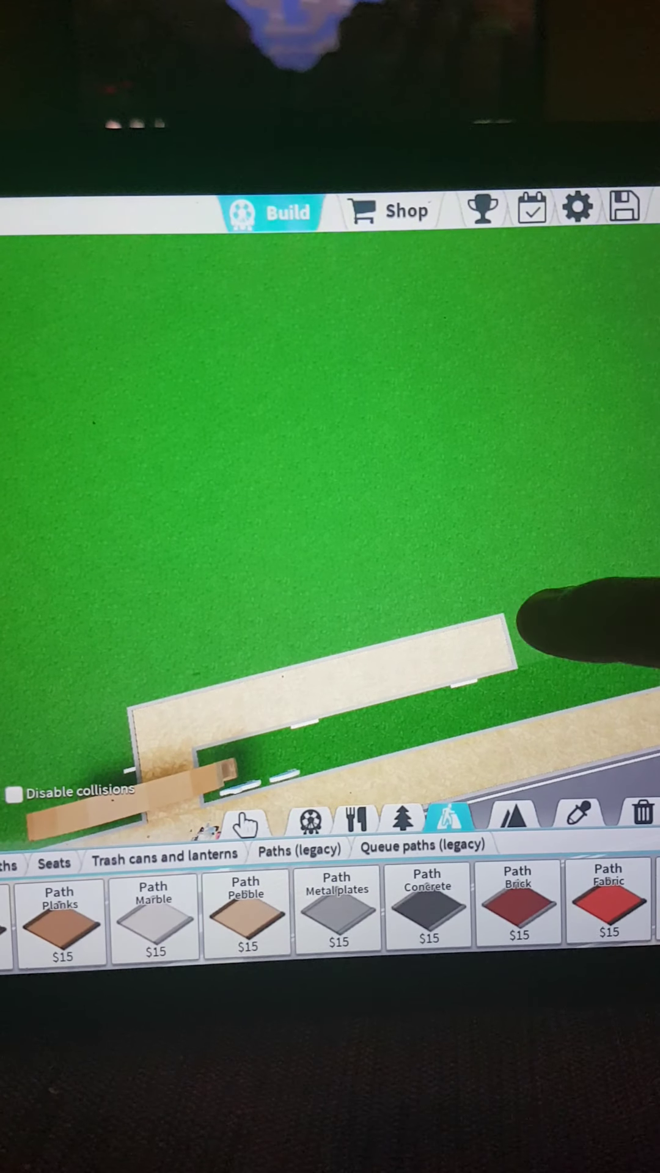
pyautogui.click(536, 638)
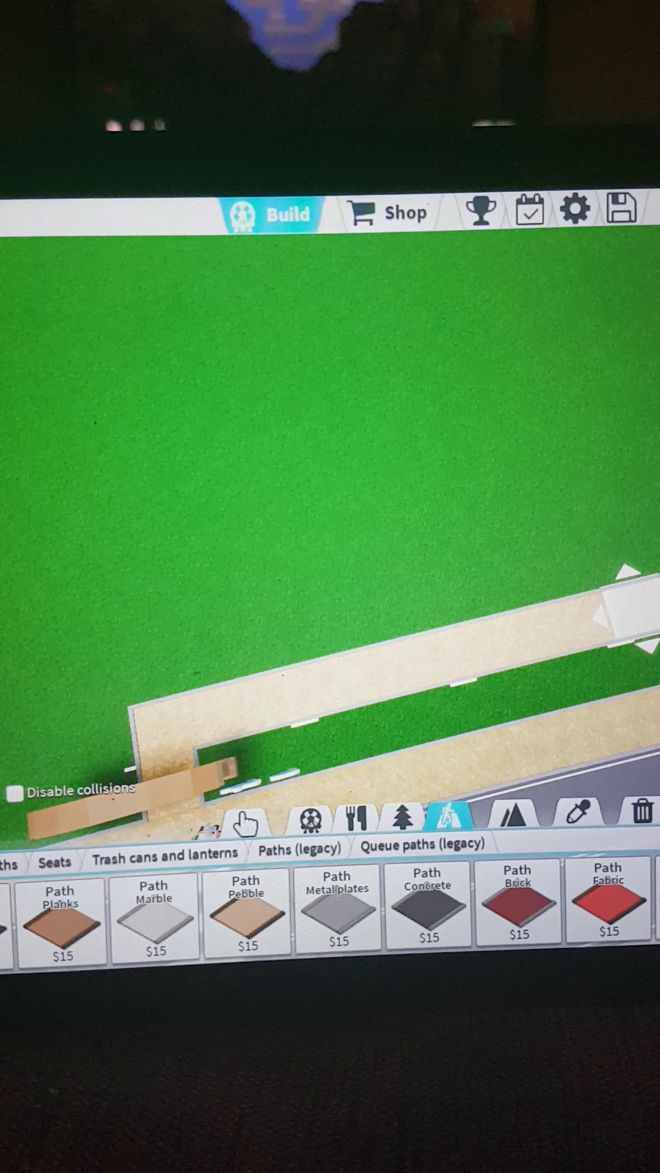
pyautogui.click(633, 605)
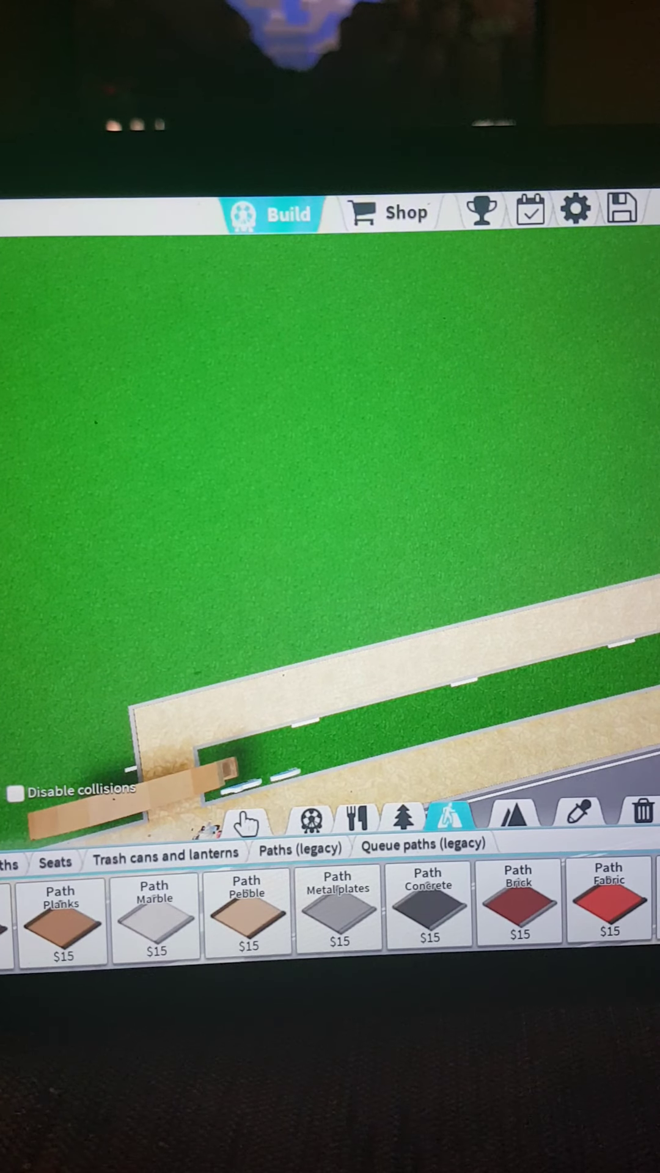
# Swing the view away from the road to centre on open grass.
pyautogui.moveTo(330, 505); pyautogui.dragTo(330, 367)
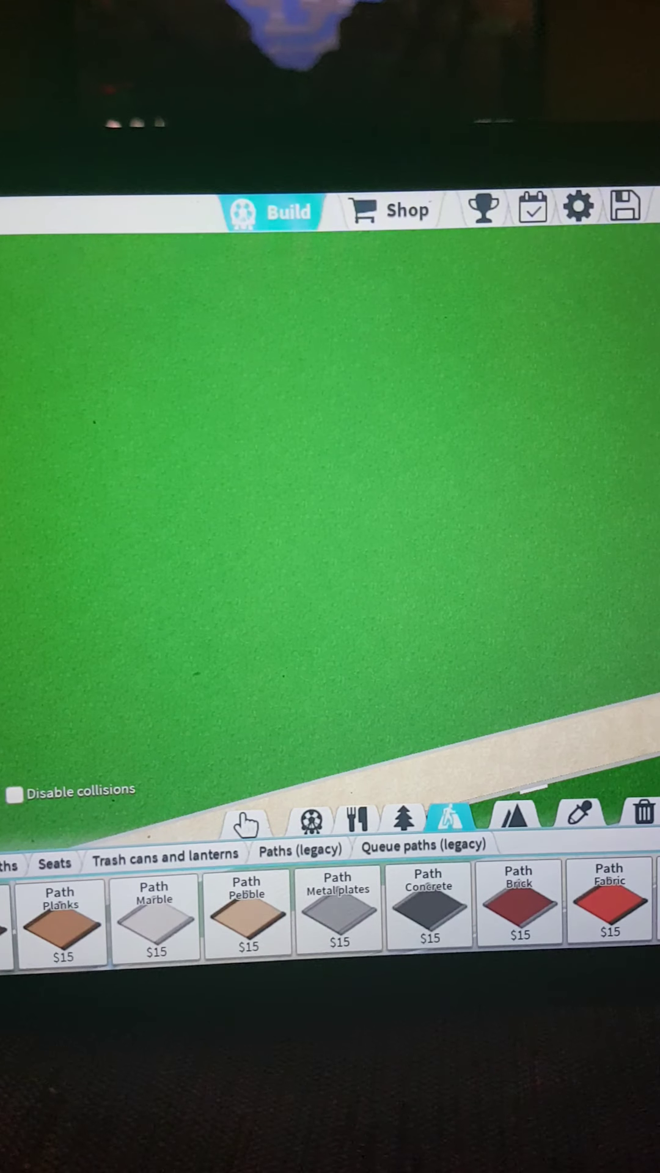
pyautogui.moveTo(330, 551); pyautogui.dragTo(331, 459)
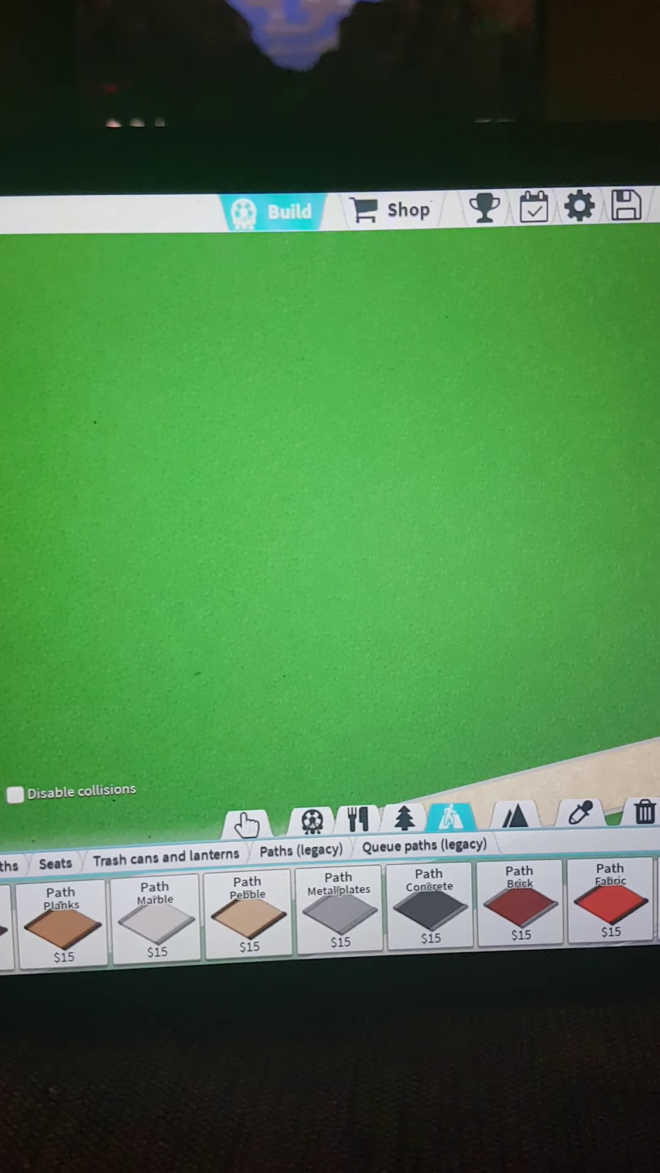
pyautogui.moveTo(330, 551); pyautogui.dragTo(330, 476)
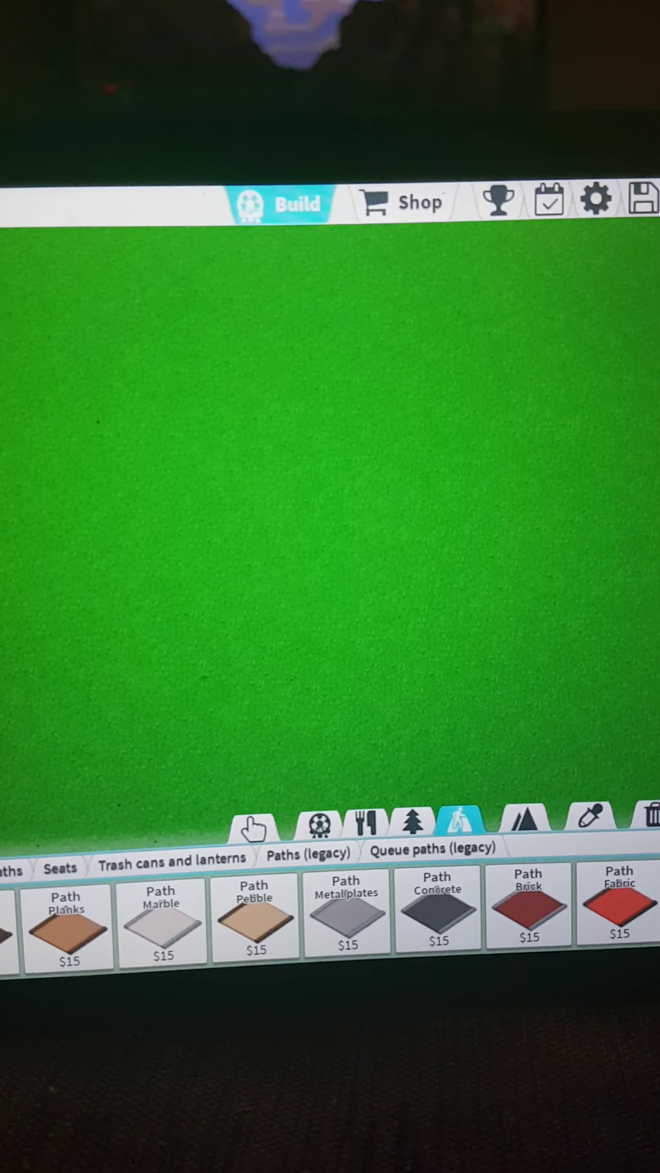
# Pick a path tile and move it onto buildable ground at the plot's back corner.
pyautogui.click(162, 921)
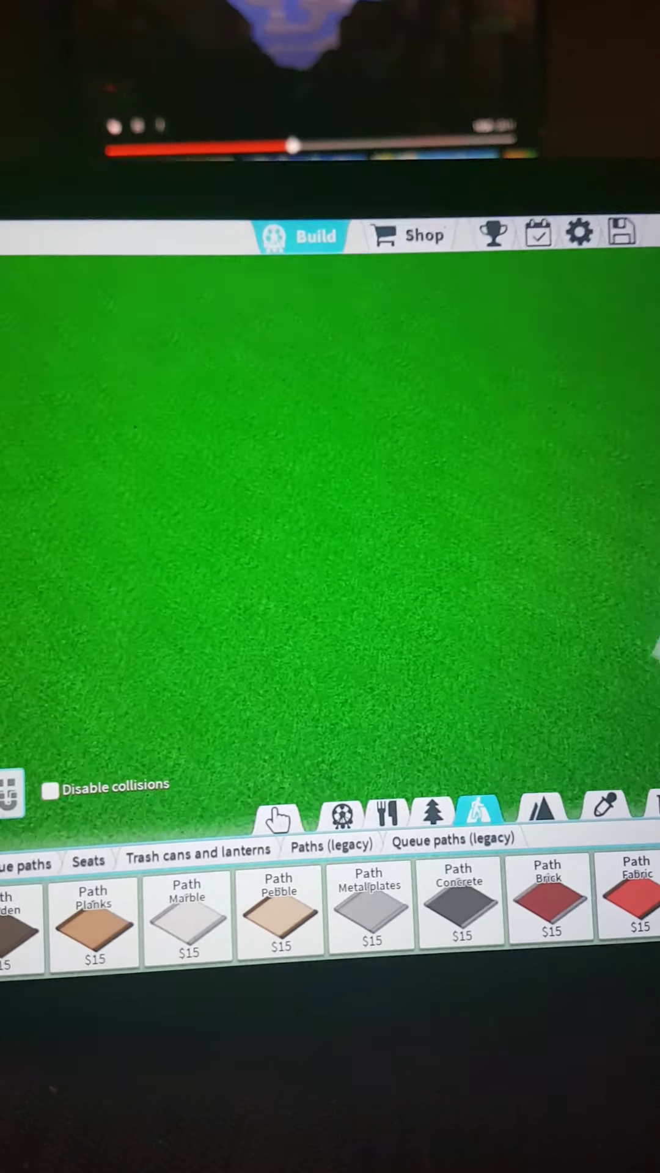
pyautogui.scroll(-5, 330, 514)
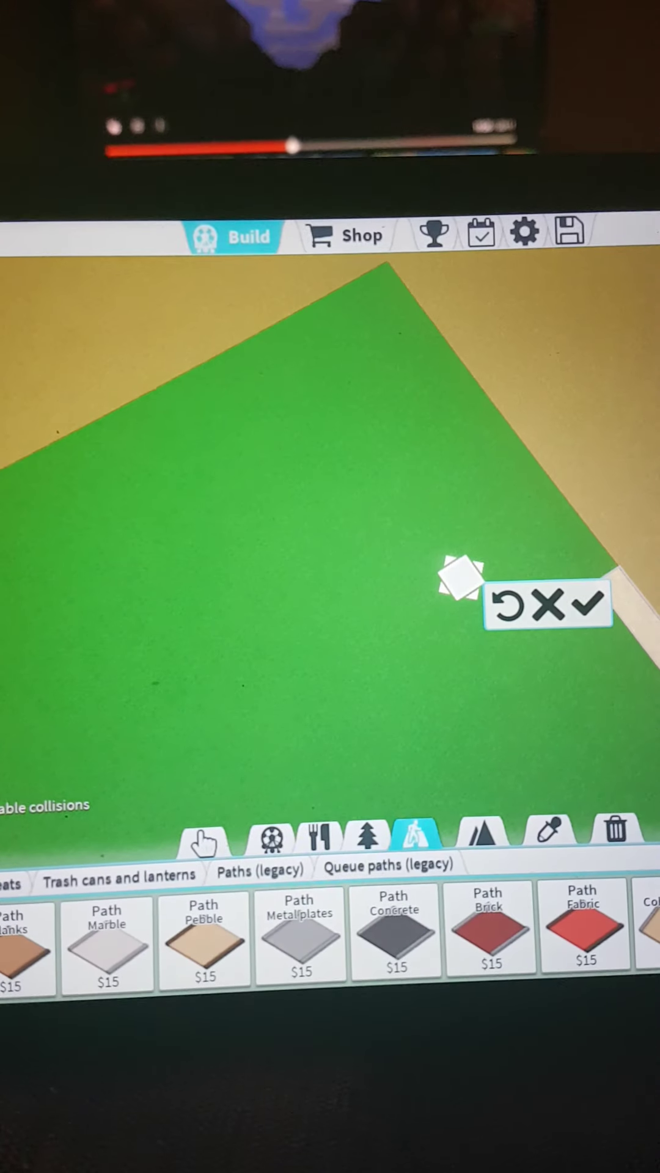
pyautogui.rightClick(331, 513)
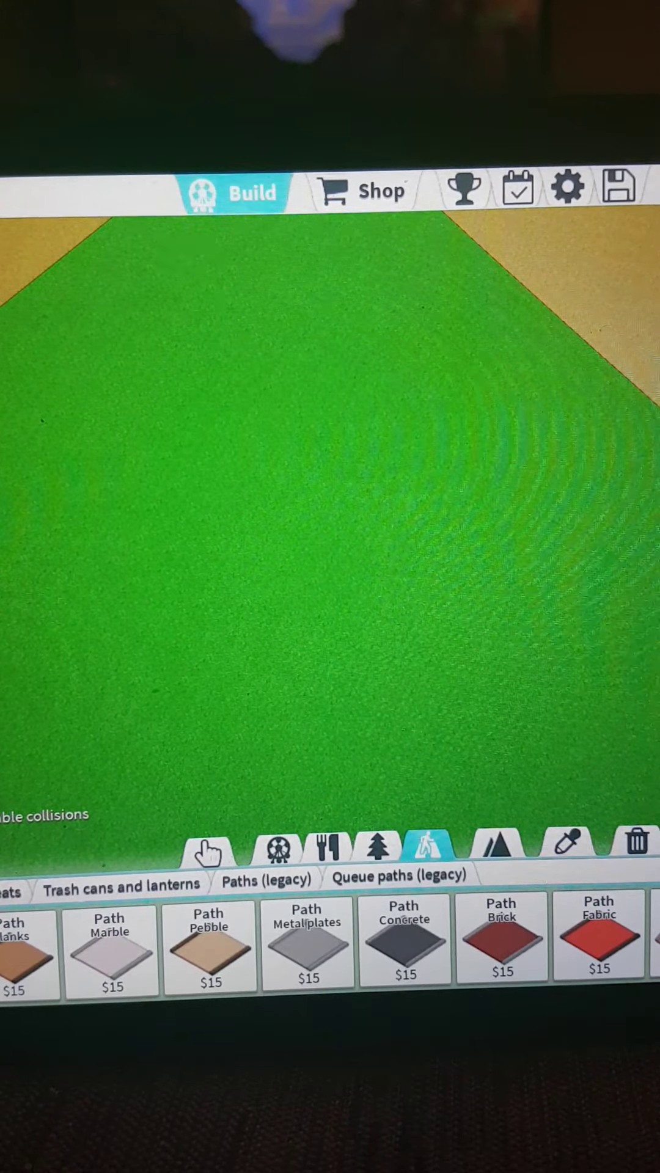
pyautogui.press('d')
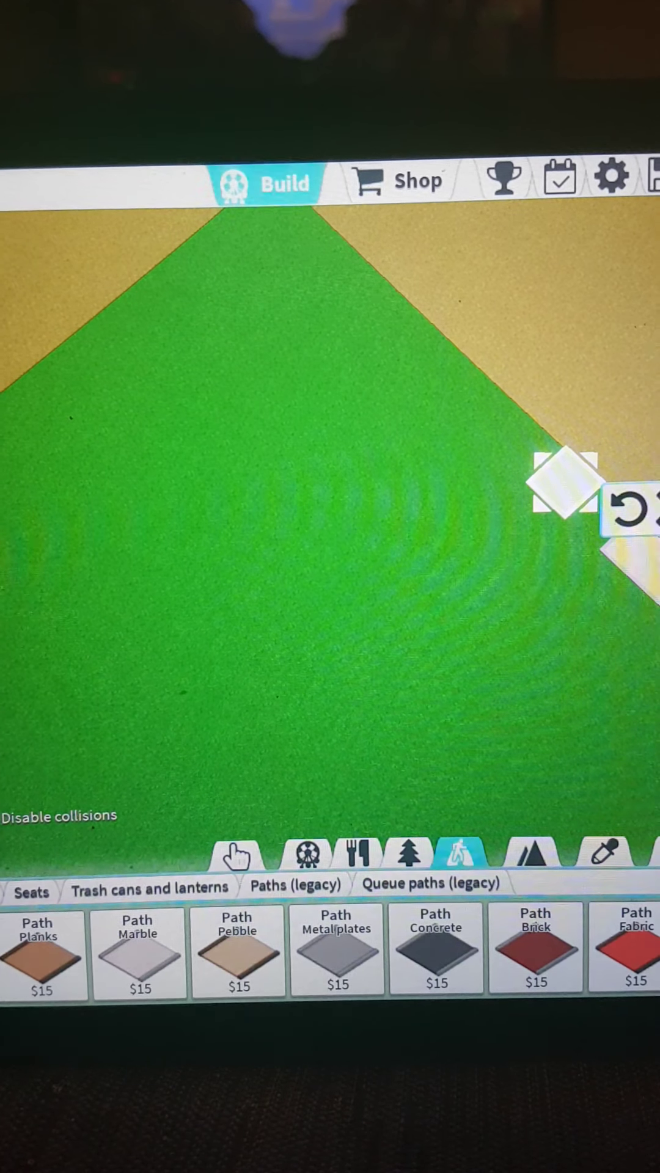
pyautogui.moveTo(551, 275)
pyautogui.mouseDown()
pyautogui.moveTo(366, 257)
pyautogui.moveTo(514, 385)
pyautogui.mouseUp()
pyautogui.moveTo(431, 330); pyautogui.dragTo(396, 292)
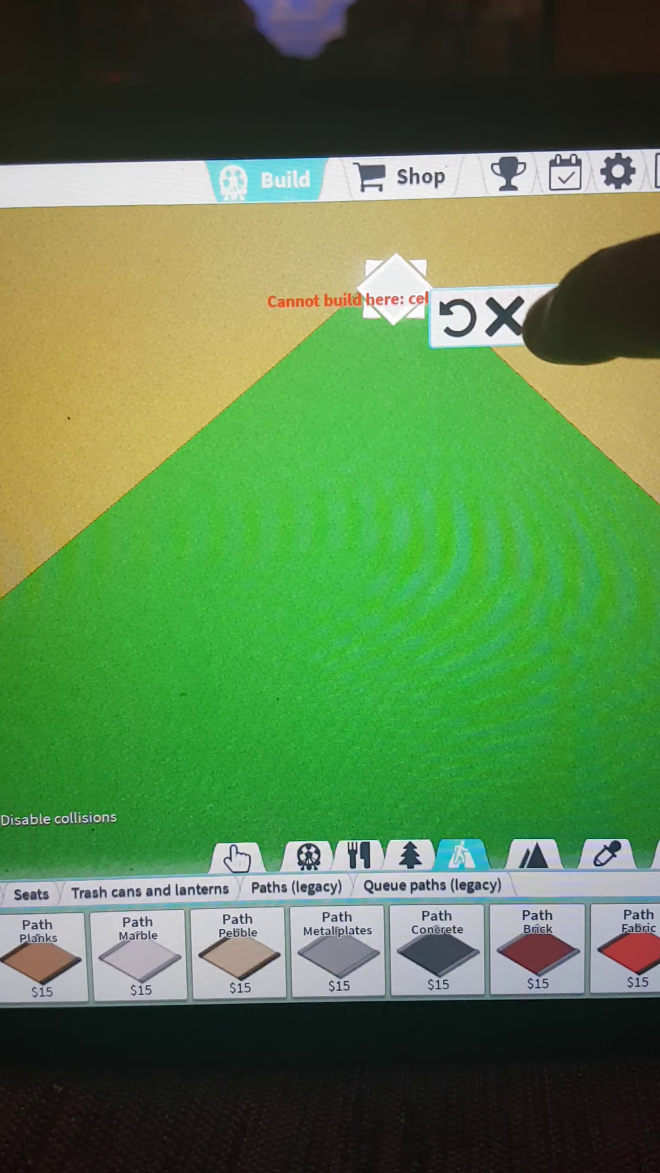
# Place the corner path tile and extend the path along the edge toward the road.
pyautogui.click(550, 316)
pyautogui.click(440, 348)
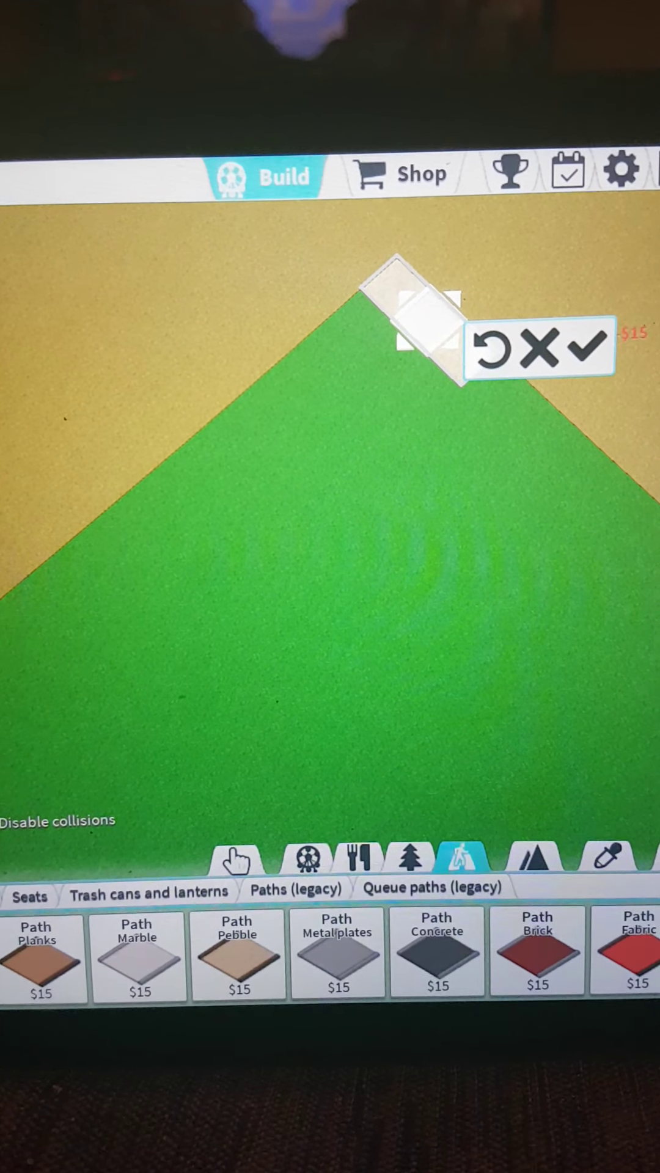
pyautogui.click(596, 347)
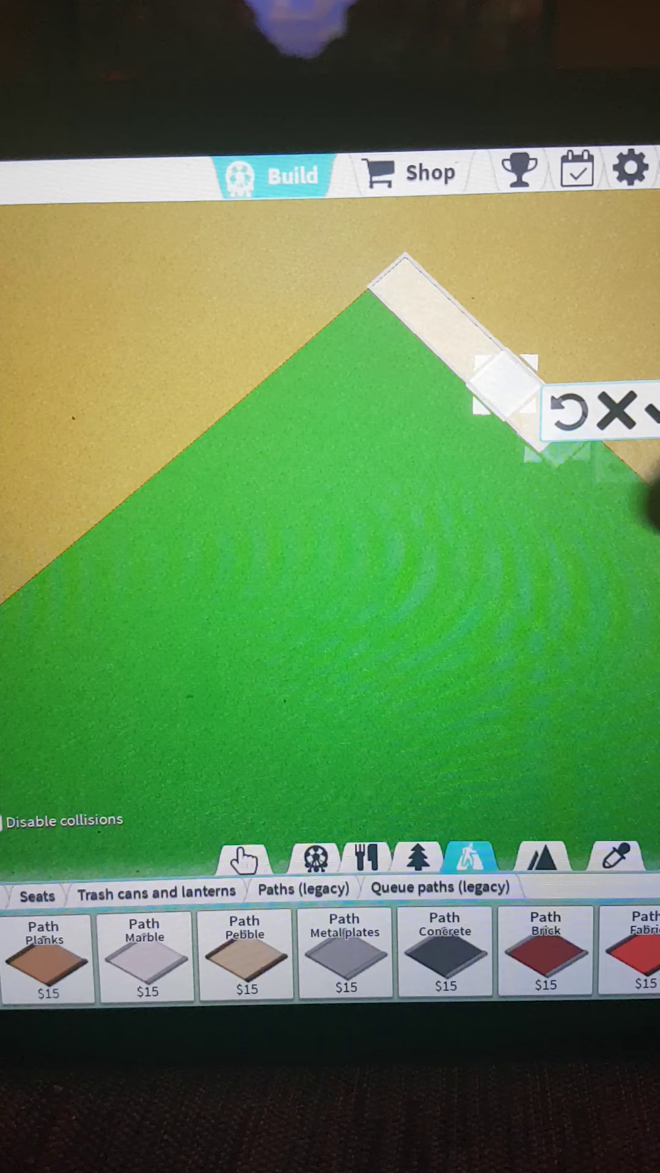
pyautogui.click(646, 413)
pyautogui.click(623, 490)
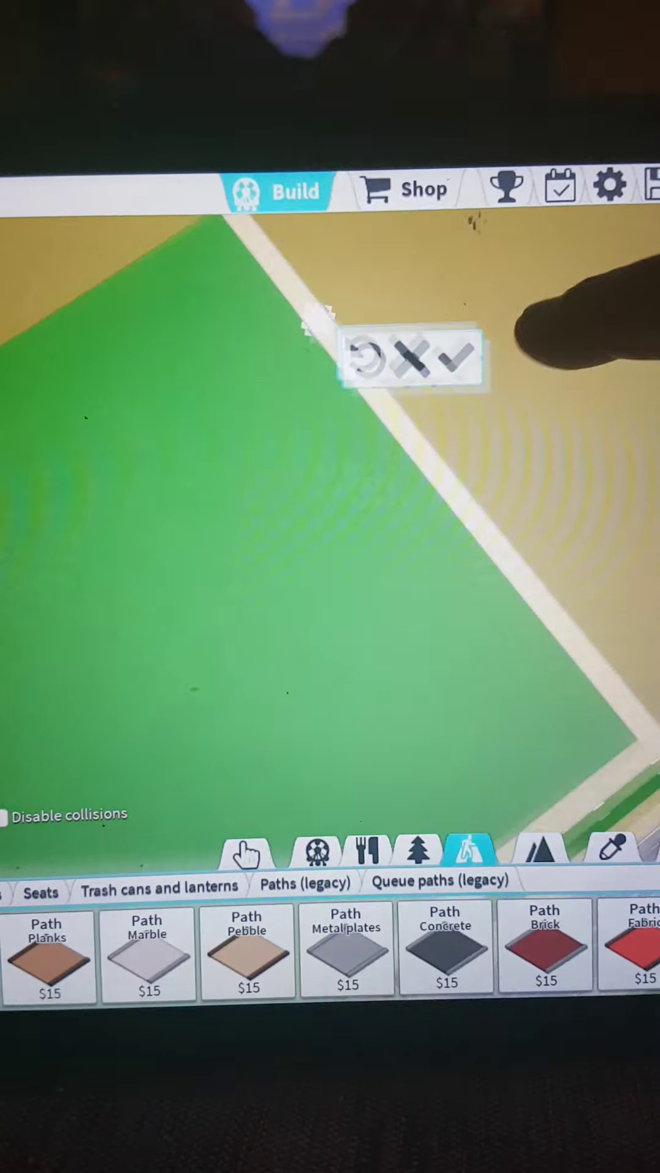
# Start a new path beside the road and stretch it along the plot's side edge.
pyautogui.moveTo(568, 321); pyautogui.dragTo(367, 550)
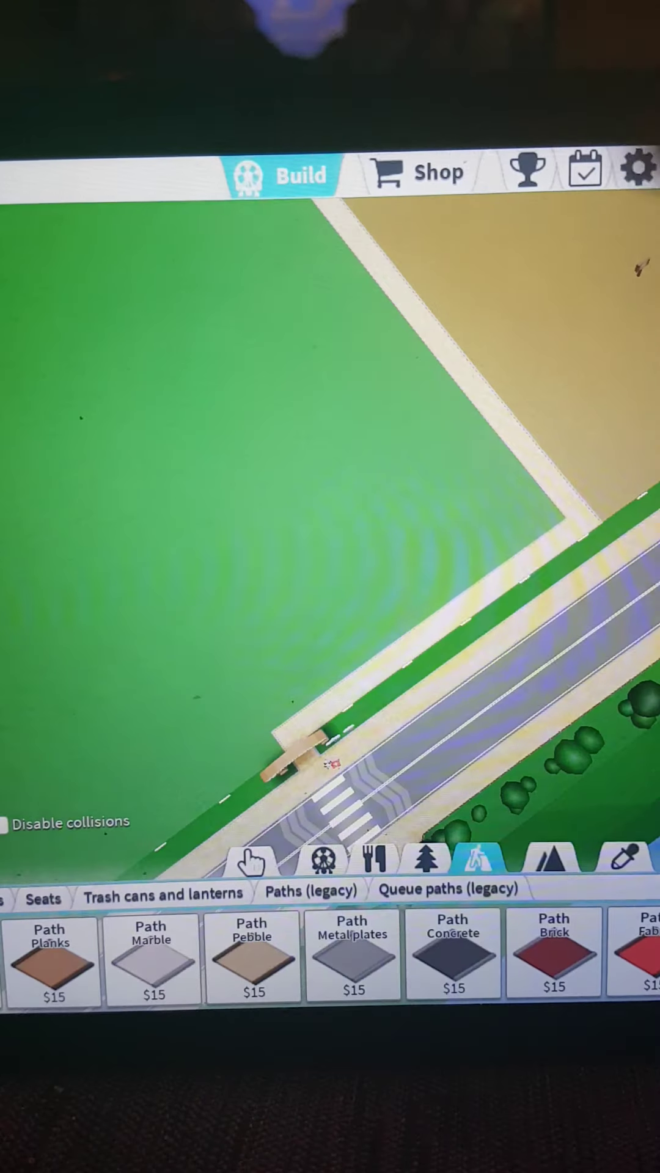
pyautogui.moveTo(330, 459); pyautogui.dragTo(184, 551)
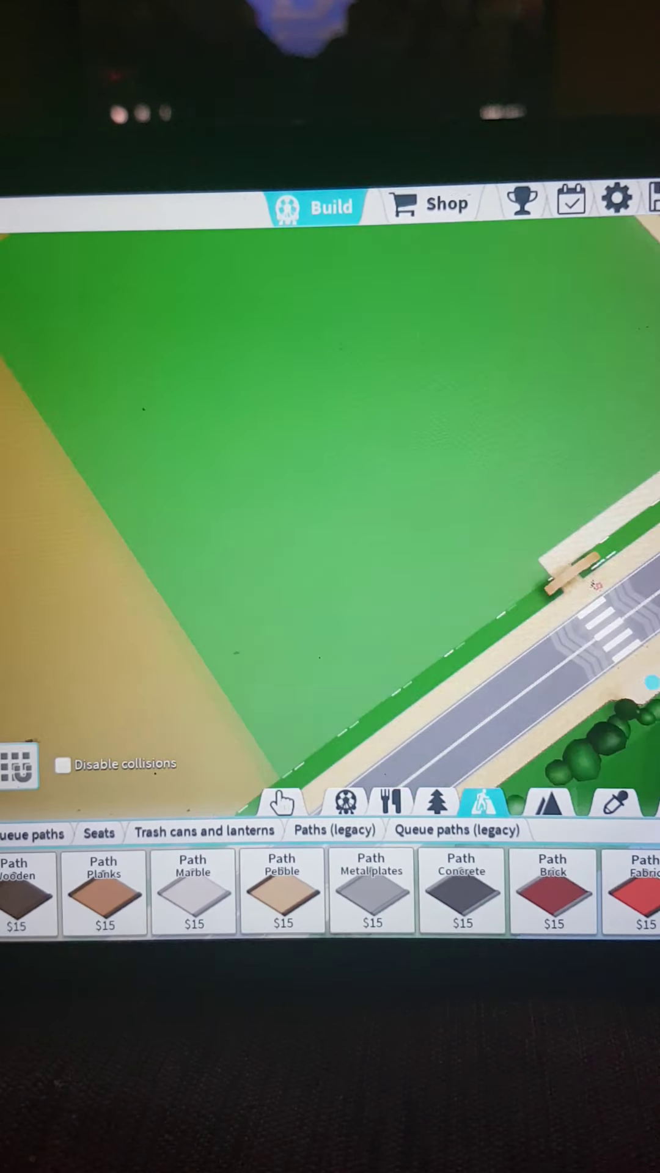
pyautogui.click(588, 477)
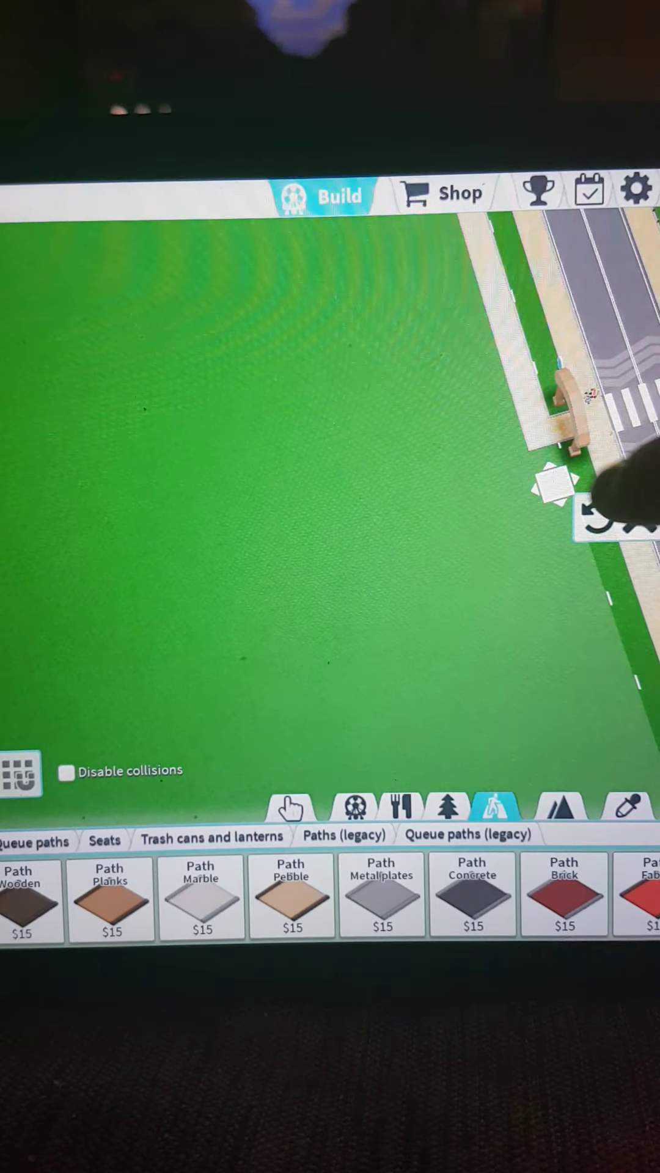
pyautogui.moveTo(569, 477)
pyautogui.mouseDown()
pyautogui.moveTo(606, 569)
pyautogui.moveTo(605, 531)
pyautogui.mouseUp()
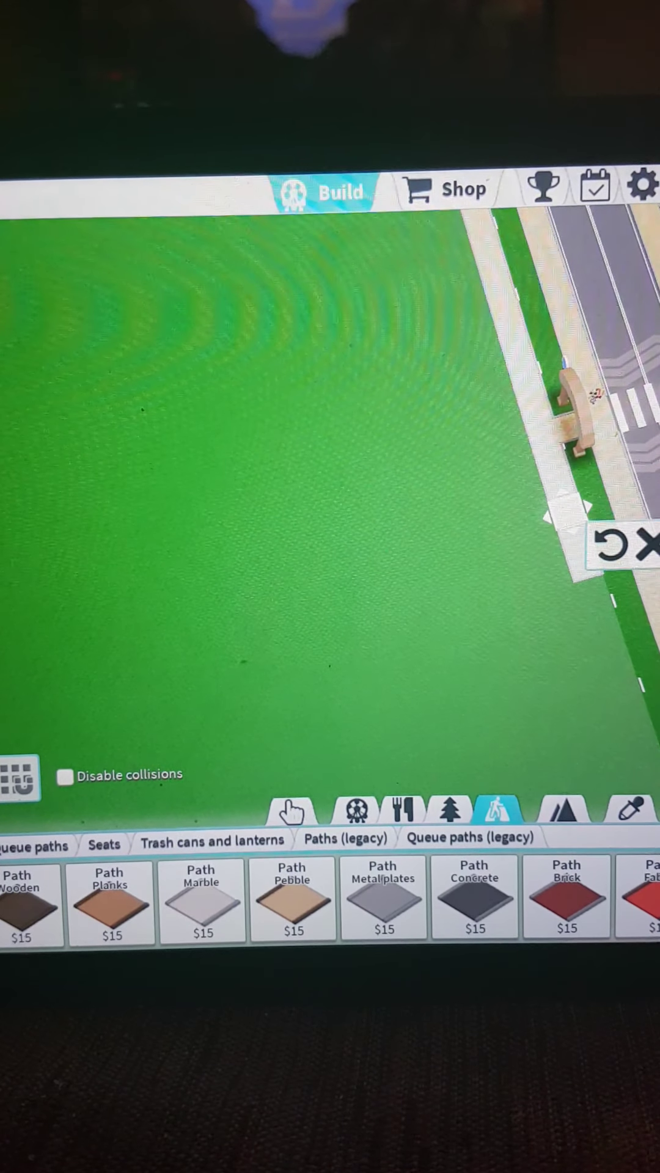
pyautogui.moveTo(367, 458); pyautogui.dragTo(229, 412)
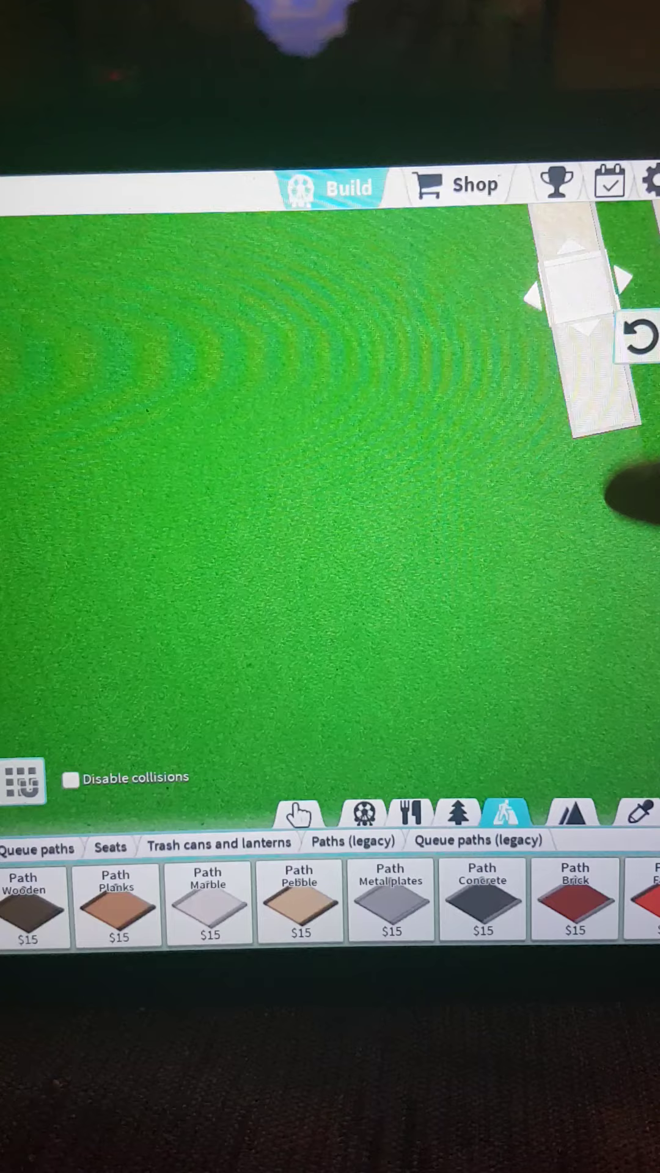
pyautogui.click(619, 518)
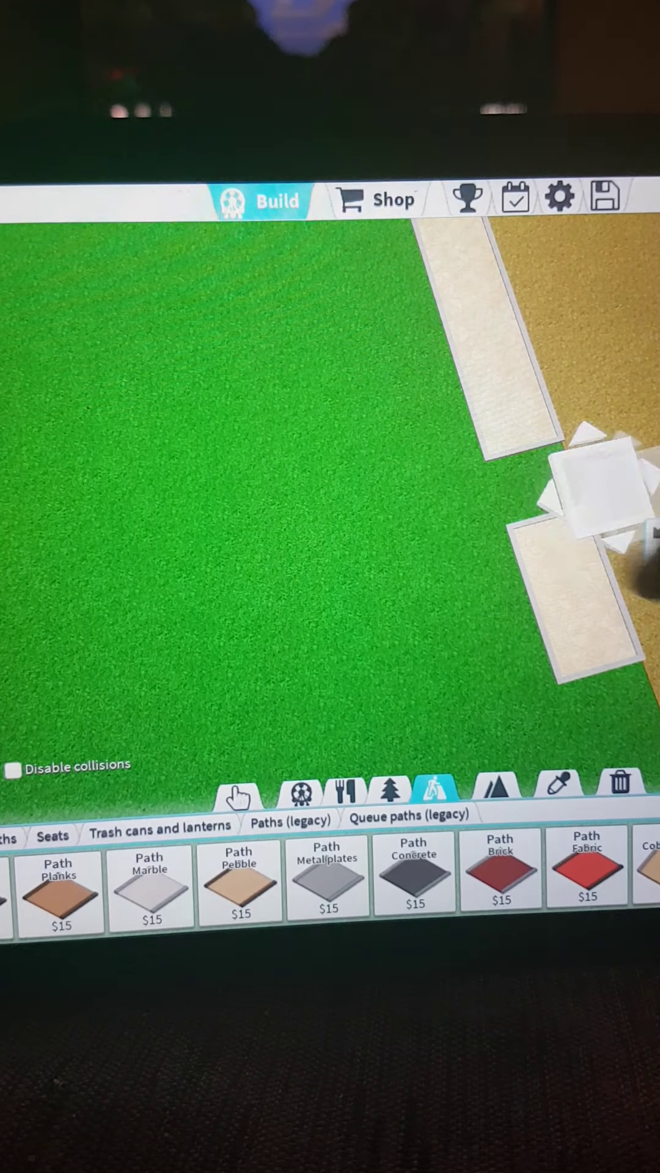
# Cut the edge path back and adjust the length of its planned extension.
pyautogui.click(536, 482)
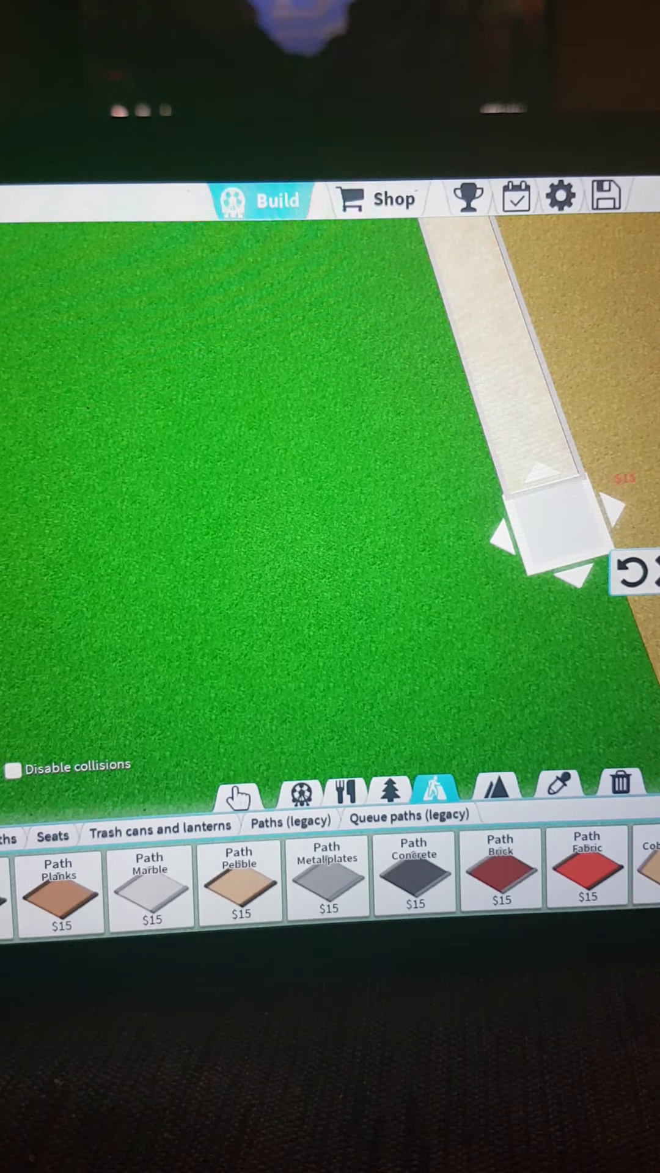
pyautogui.moveTo(368, 550); pyautogui.dragTo(385, 458)
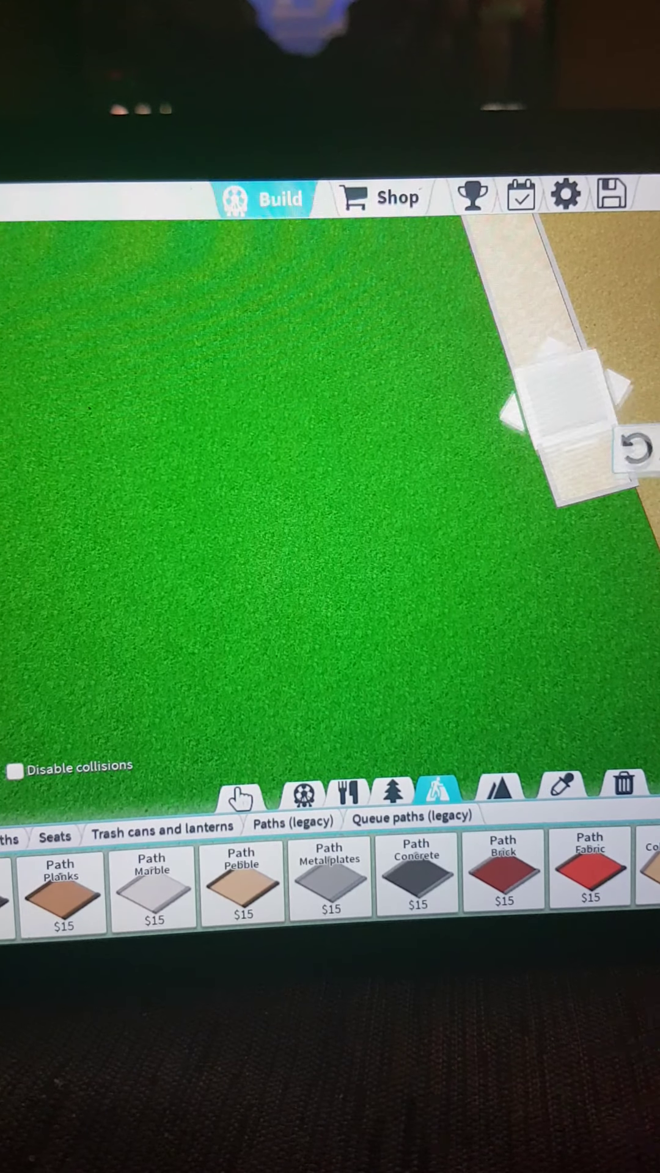
pyautogui.moveTo(550, 394); pyautogui.dragTo(615, 477)
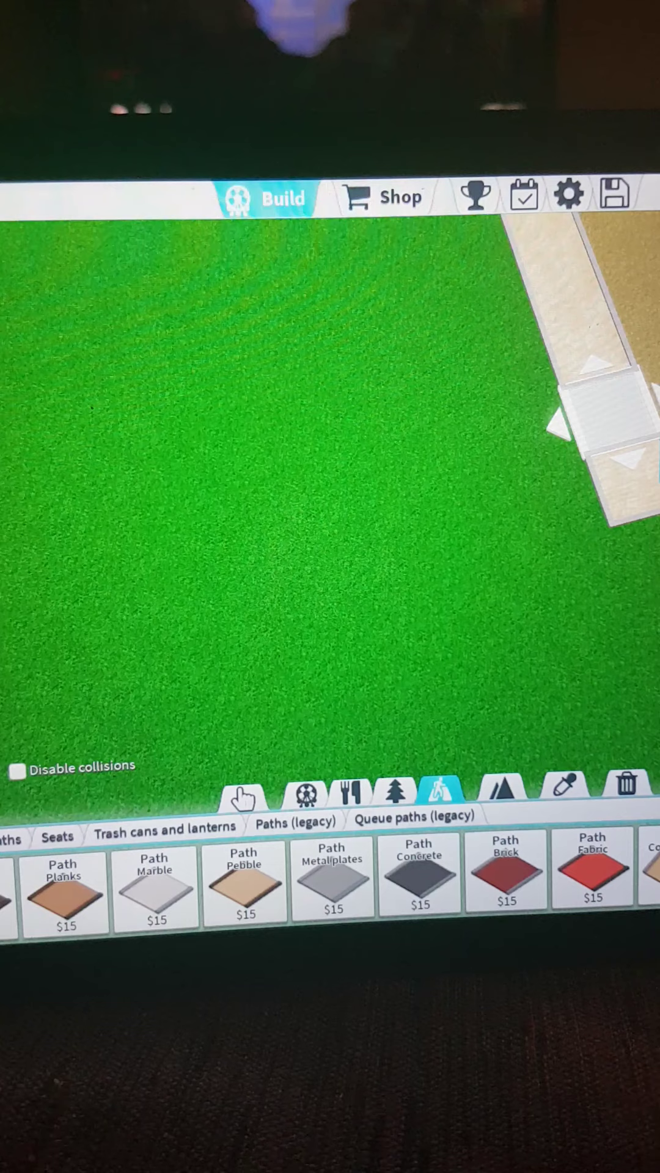
pyautogui.moveTo(596, 412); pyautogui.dragTo(623, 450)
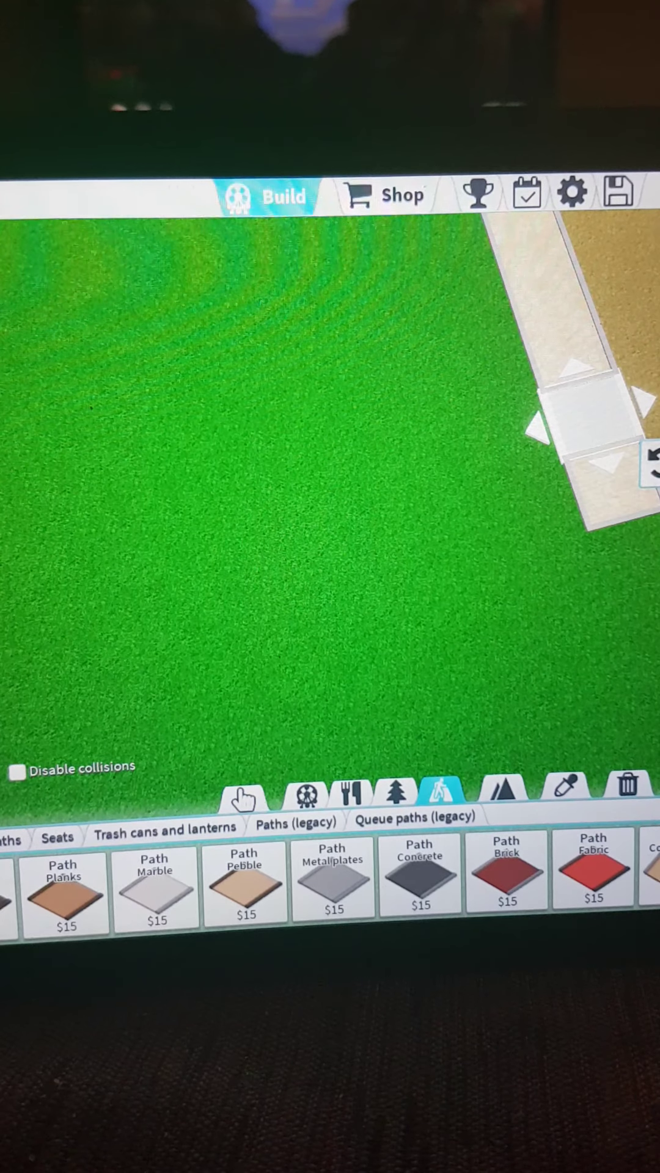
pyautogui.moveTo(605, 441); pyautogui.dragTo(633, 477)
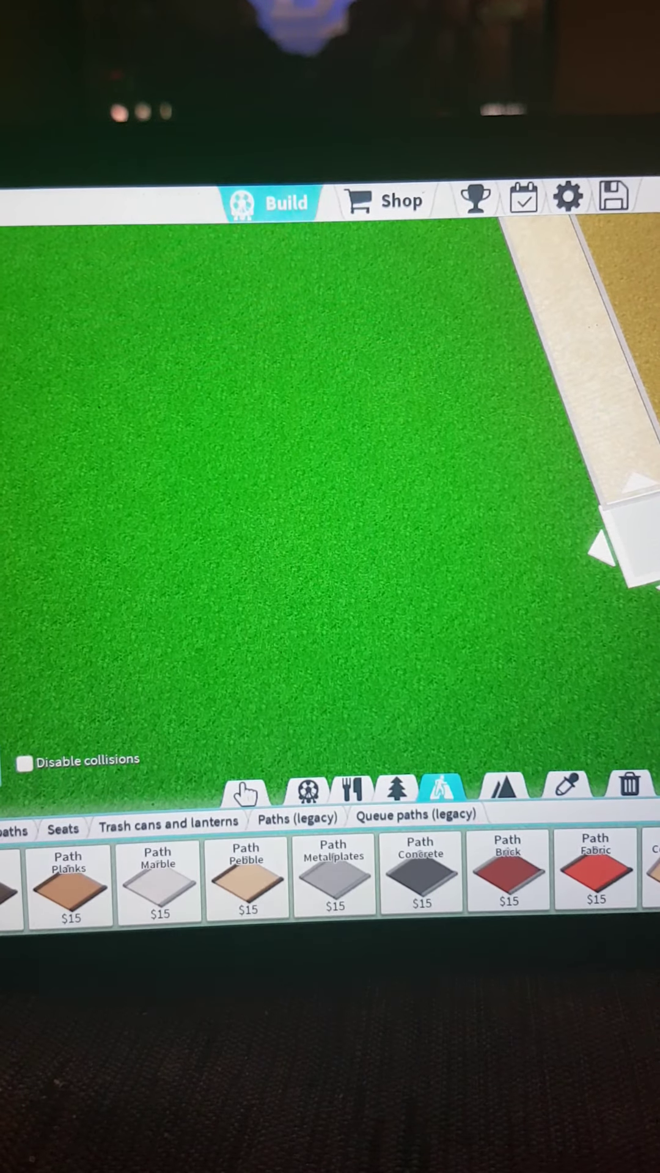
pyautogui.press('s')
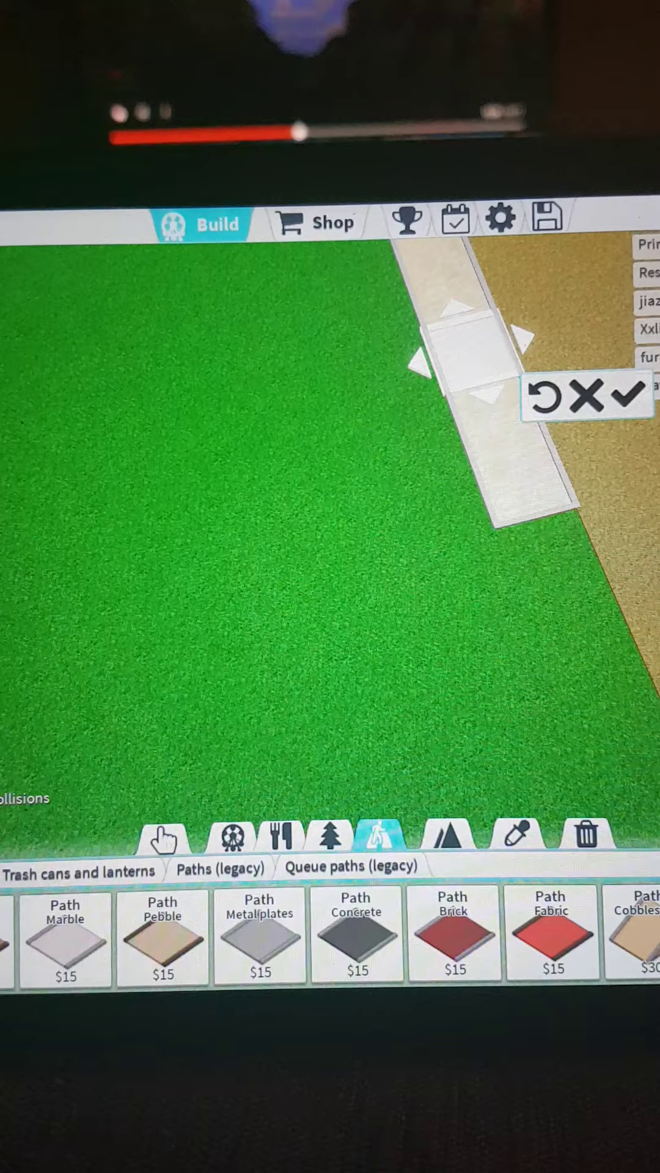
pyautogui.press('w')
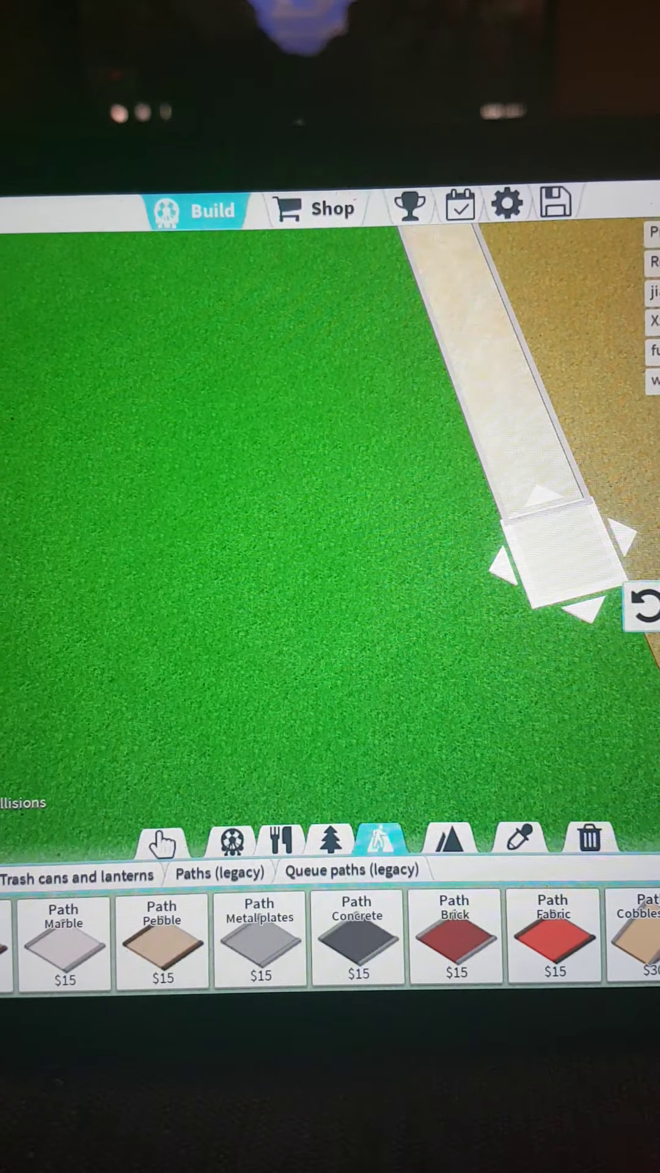
# Turn the view to the plot's bottom corner and lay path upward from it.
pyautogui.moveTo(595, 550); pyautogui.dragTo(550, 413)
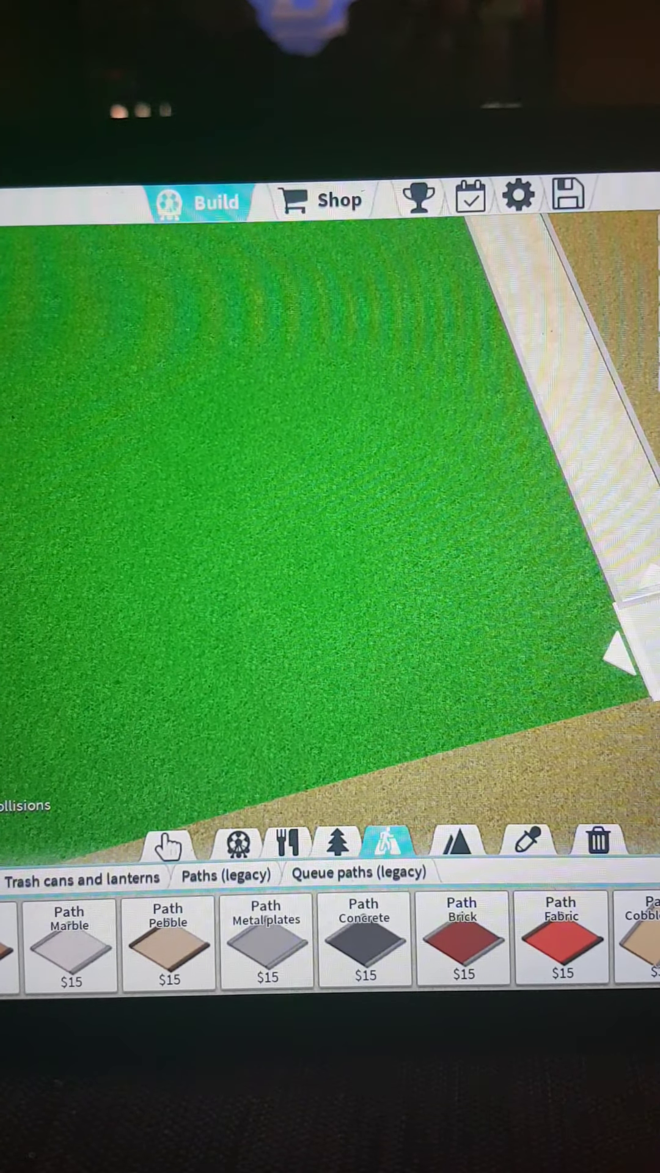
pyautogui.moveTo(330, 642); pyautogui.dragTo(330, 413)
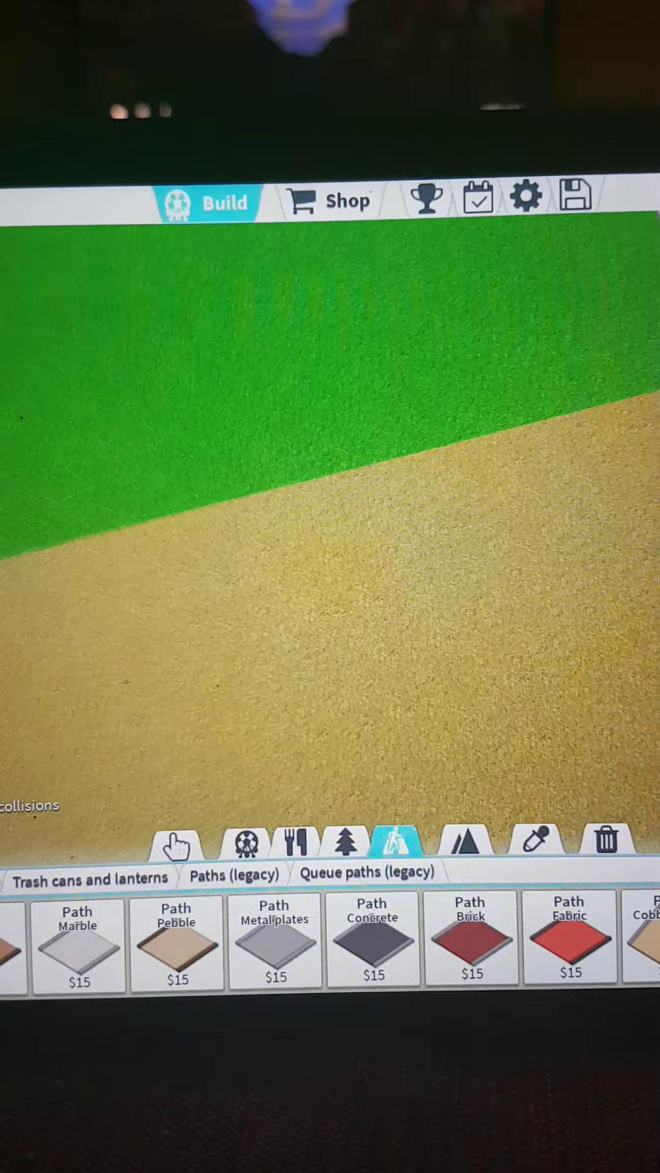
pyautogui.moveTo(459, 458); pyautogui.dragTo(184, 596)
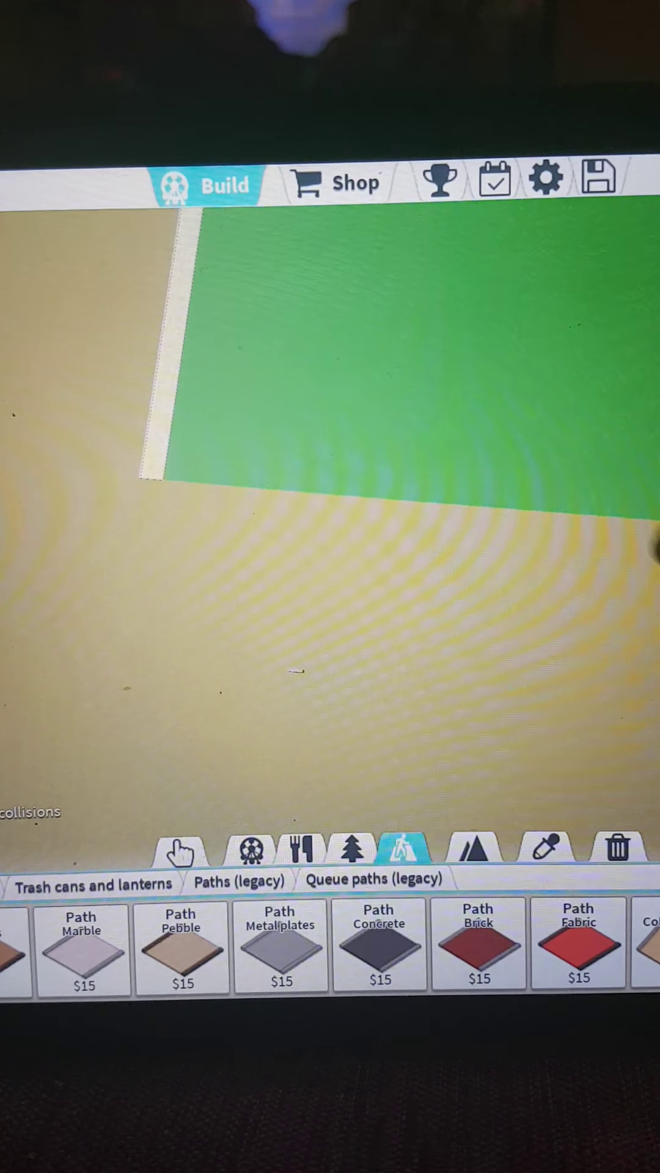
pyautogui.moveTo(550, 366); pyautogui.dragTo(505, 458)
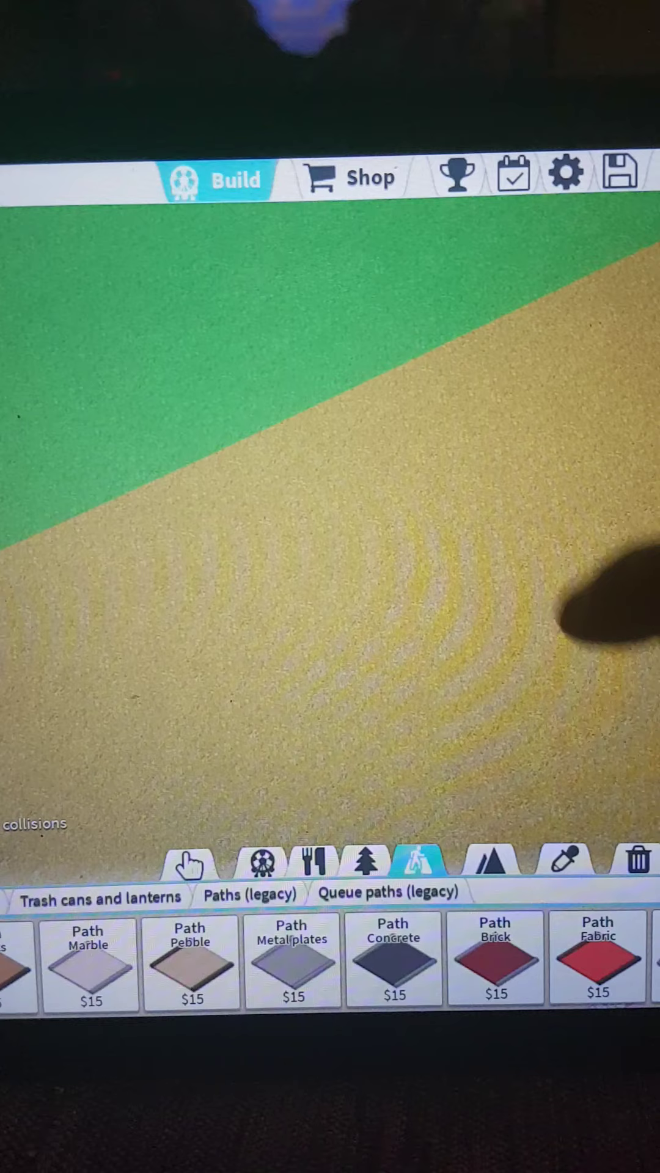
pyautogui.moveTo(595, 459); pyautogui.dragTo(184, 412)
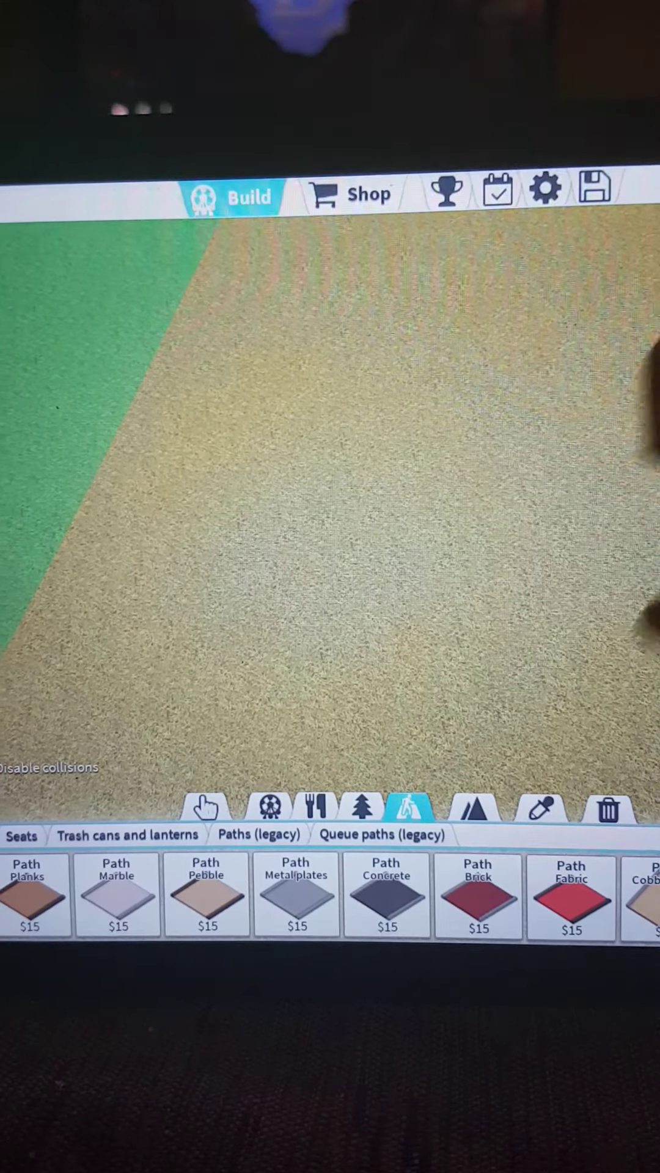
pyautogui.moveTo(596, 504); pyautogui.dragTo(459, 367)
pyautogui.moveTo(596, 514); pyautogui.dragTo(275, 458)
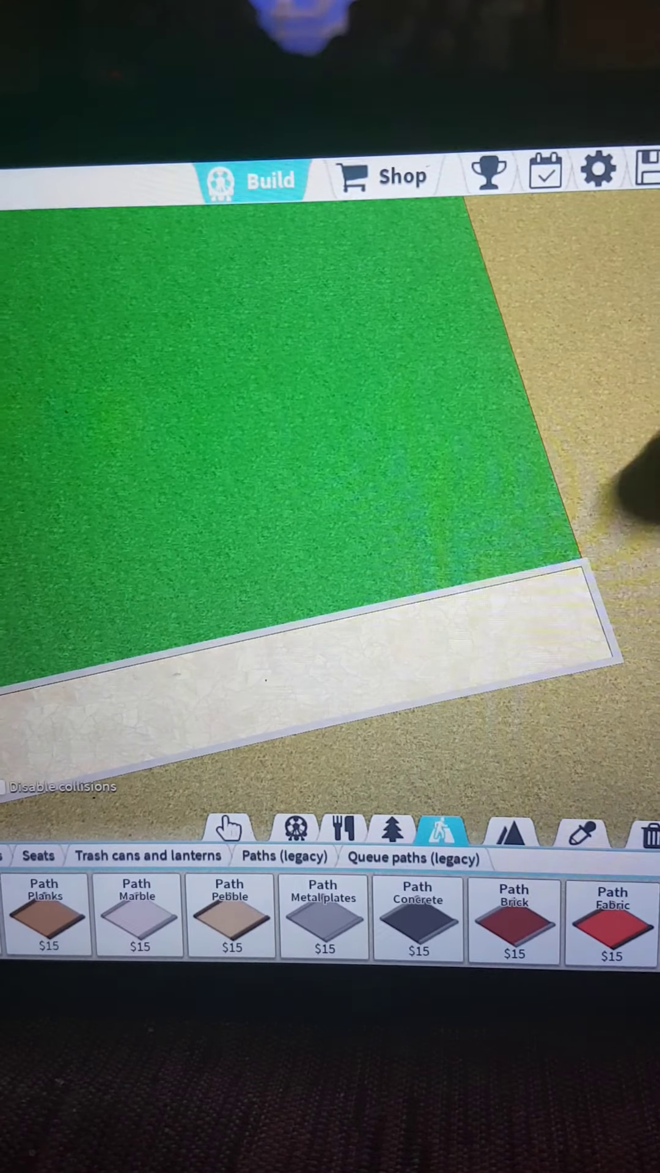
pyautogui.click(513, 514)
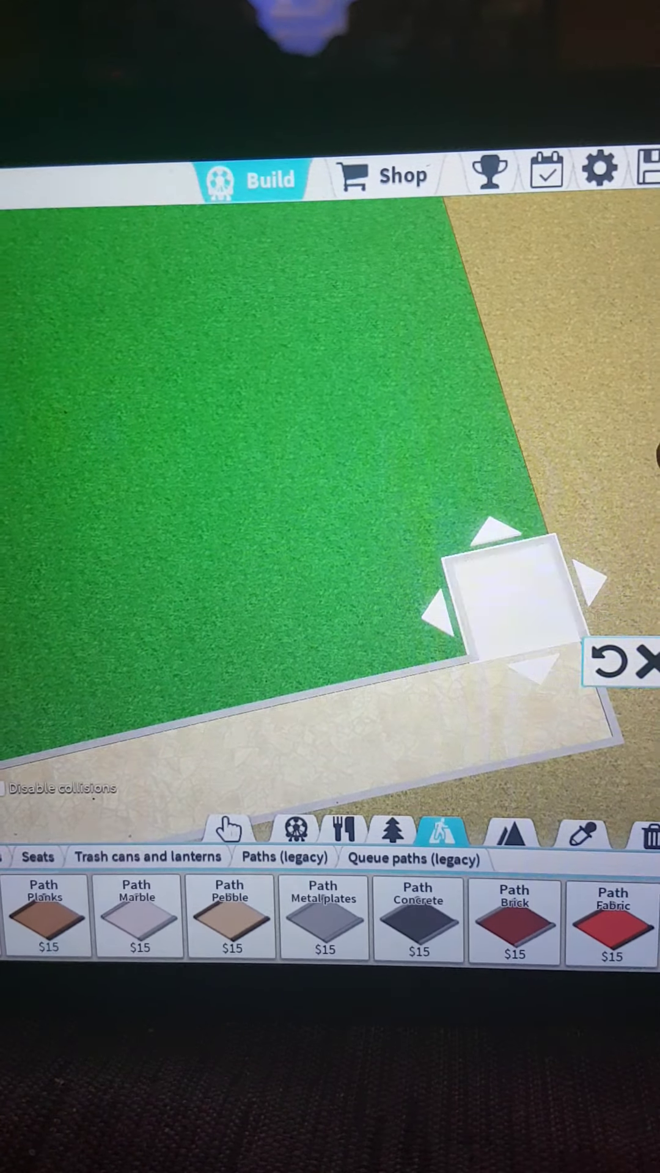
pyautogui.moveTo(275, 412); pyautogui.dragTo(184, 505)
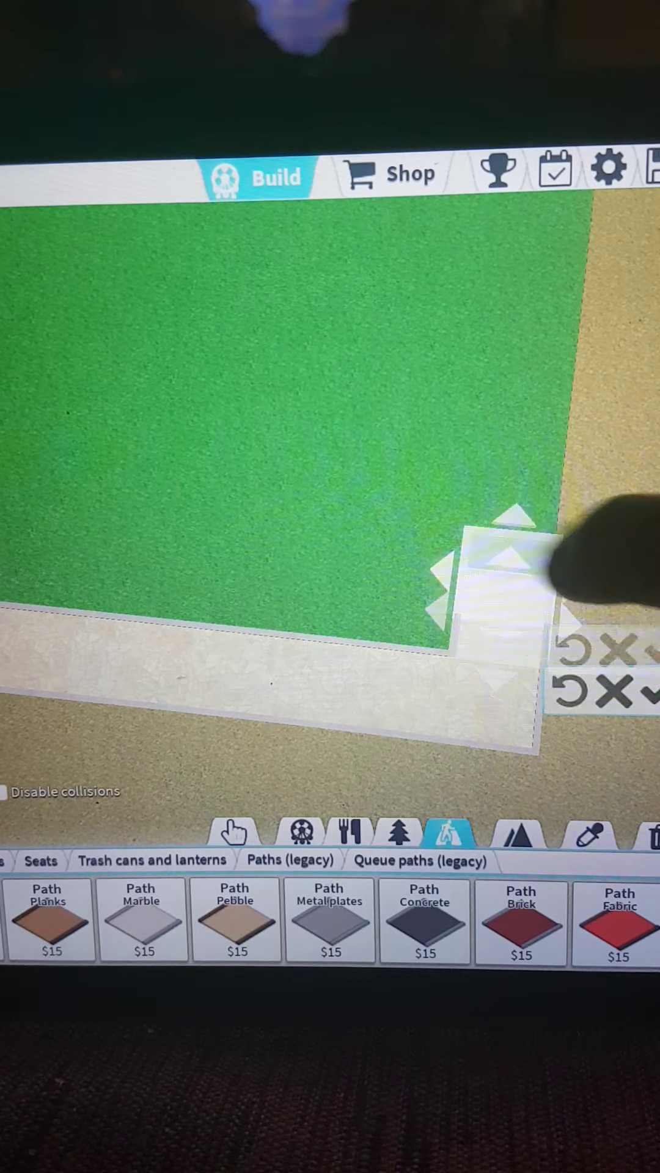
pyautogui.click(513, 519)
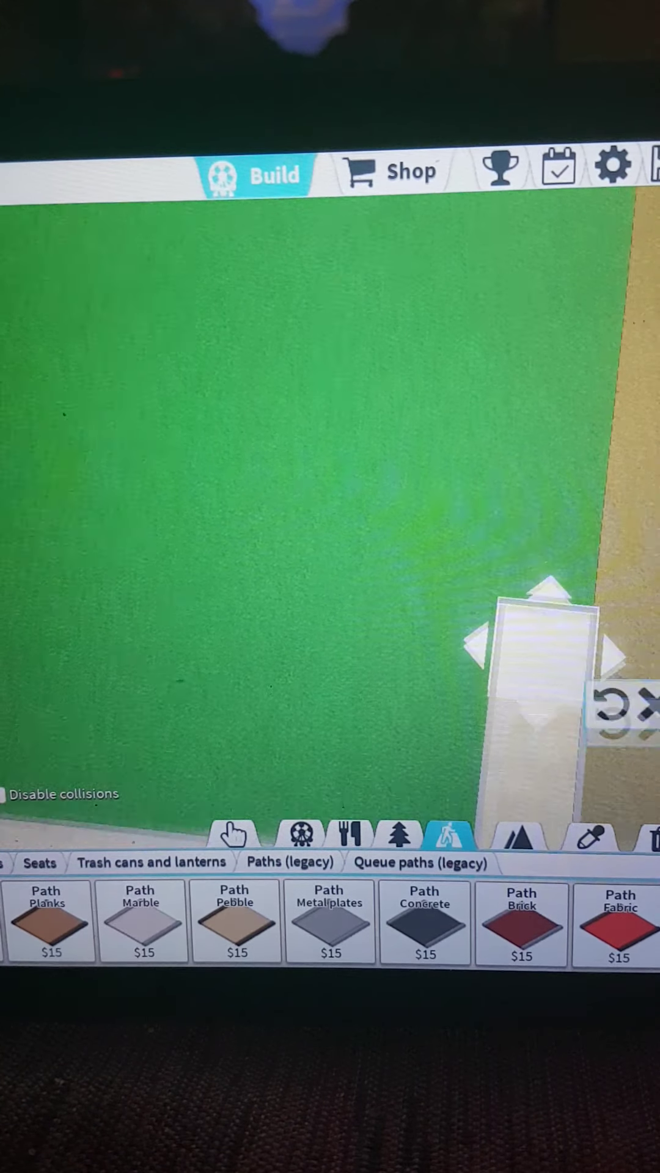
# Follow the new path up the plot's right edge, ending over open grass.
pyautogui.moveTo(276, 459); pyautogui.dragTo(321, 587)
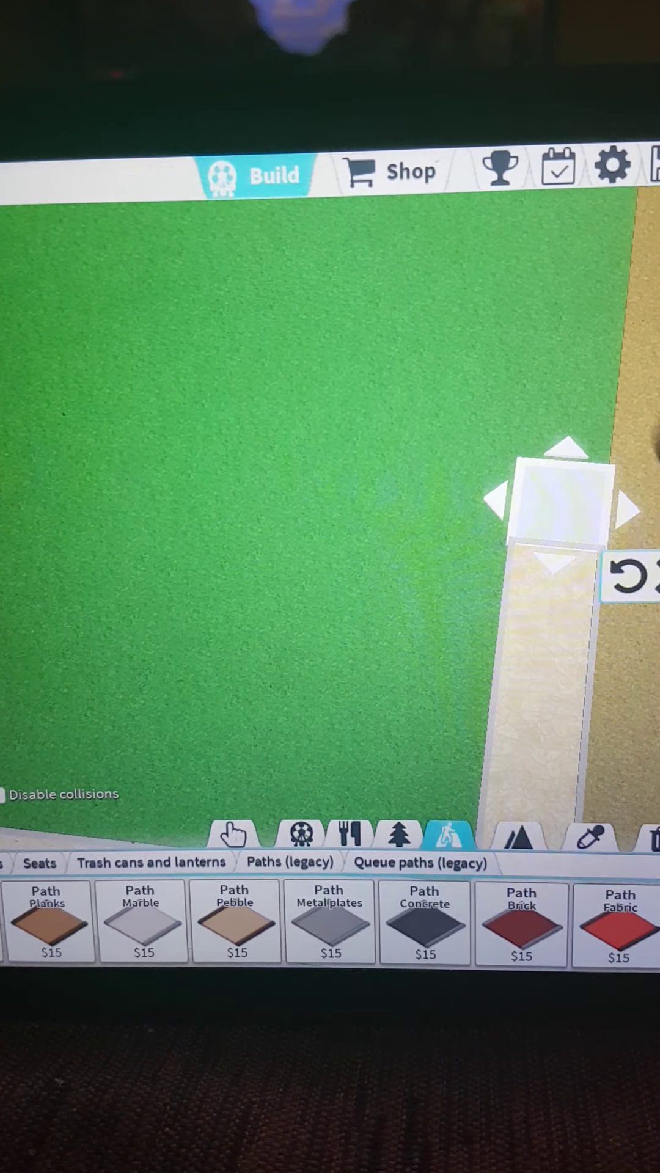
pyautogui.moveTo(276, 504); pyautogui.dragTo(349, 596)
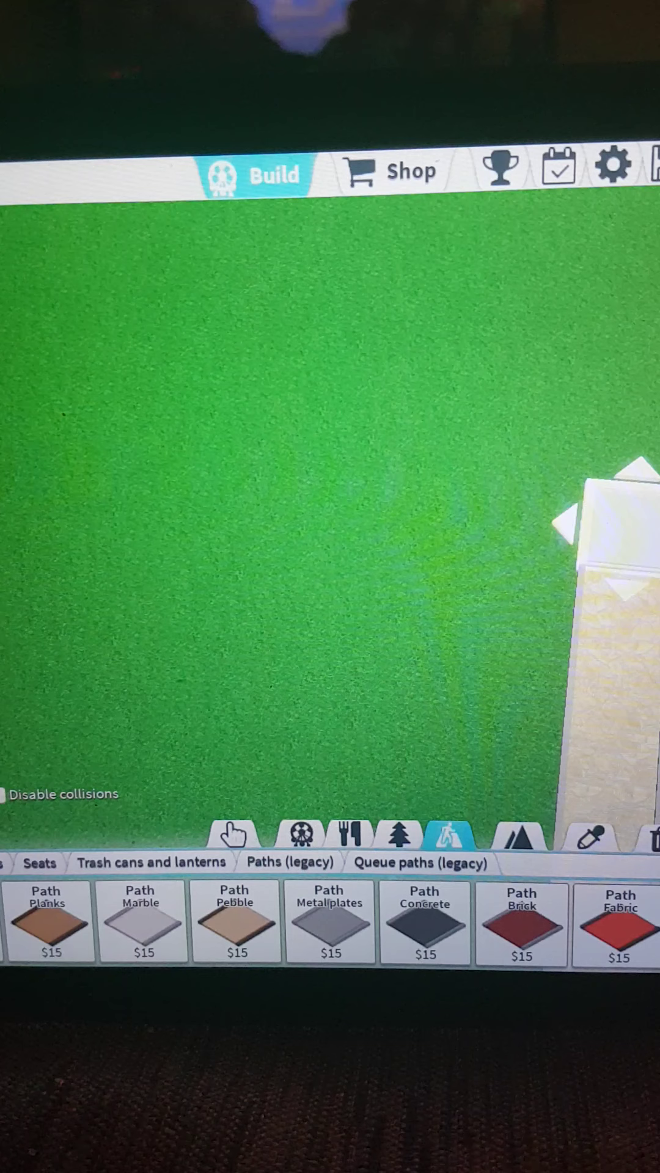
pyautogui.moveTo(275, 458); pyautogui.dragTo(275, 537)
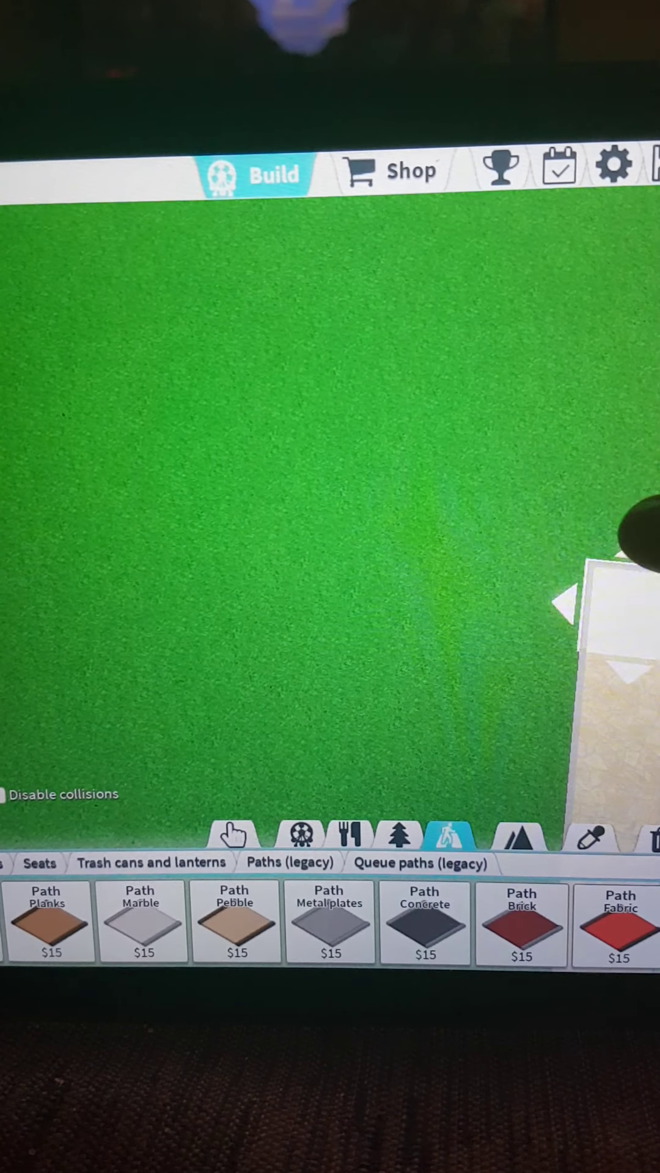
pyautogui.moveTo(275, 413); pyautogui.dragTo(312, 614)
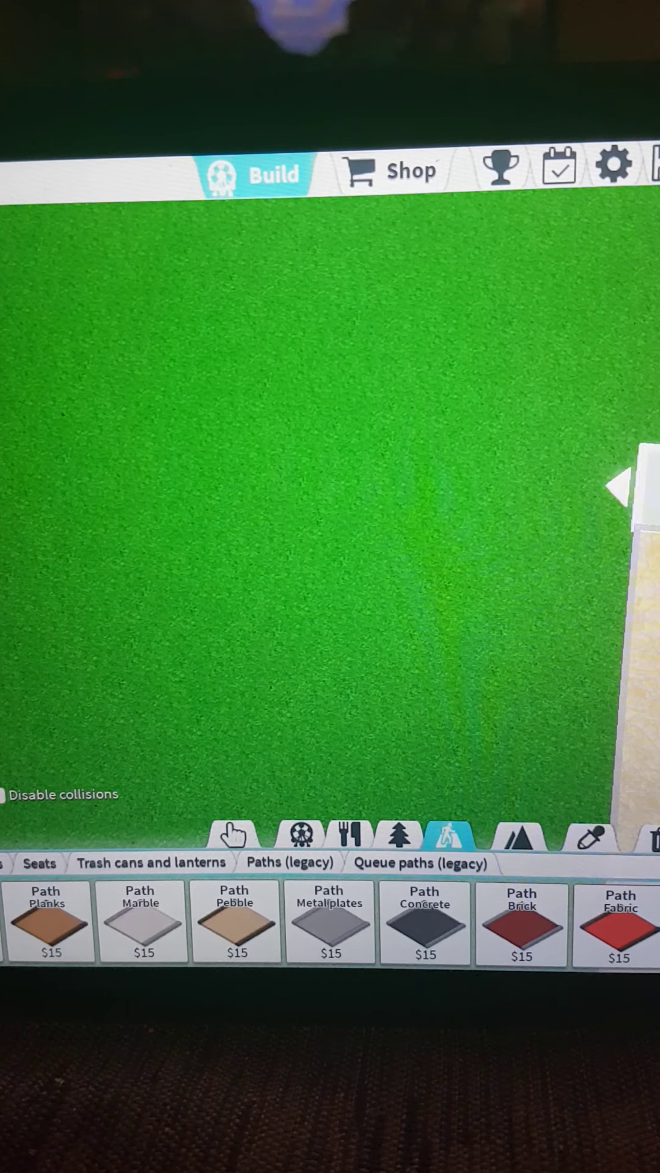
pyautogui.moveTo(275, 550)
pyautogui.mouseDown()
pyautogui.moveTo(275, 472)
pyautogui.moveTo(294, 587)
pyautogui.mouseUp()
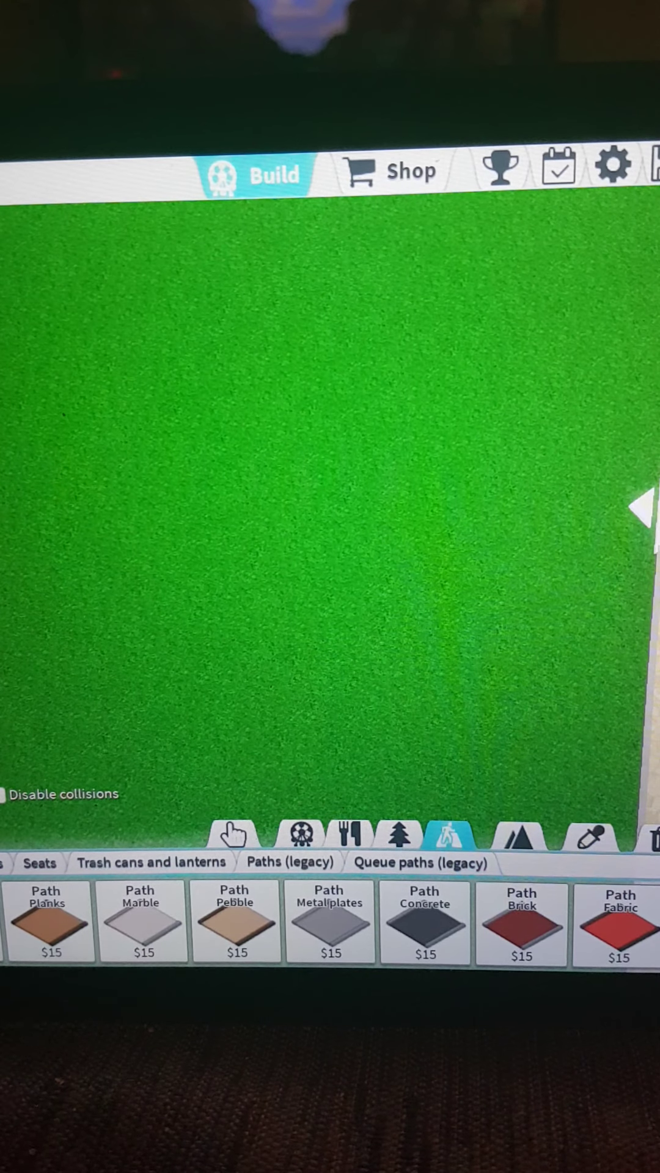
pyautogui.moveTo(322, 458); pyautogui.dragTo(275, 587)
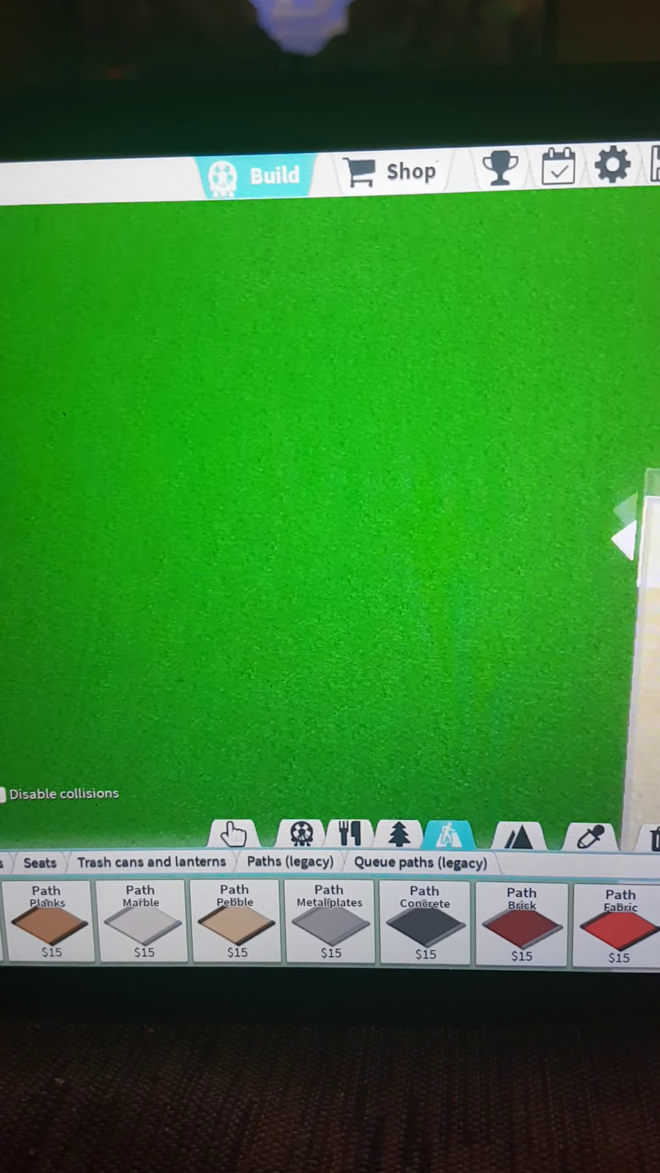
pyautogui.moveTo(321, 459); pyautogui.dragTo(357, 569)
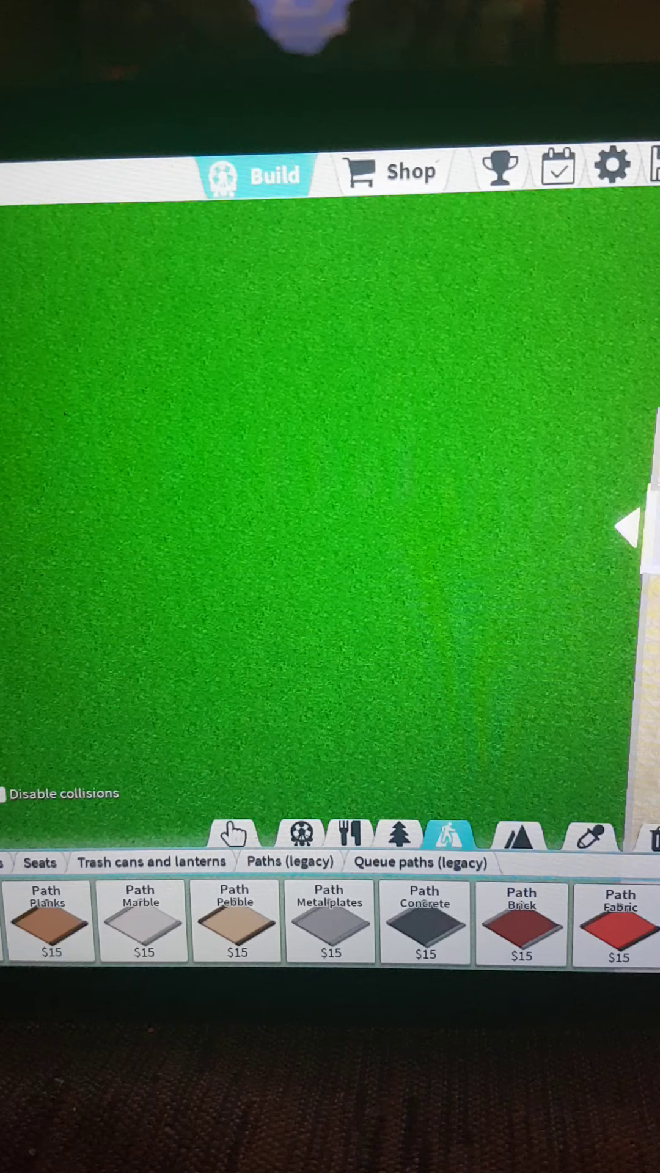
pyautogui.moveTo(367, 459); pyautogui.dragTo(330, 458)
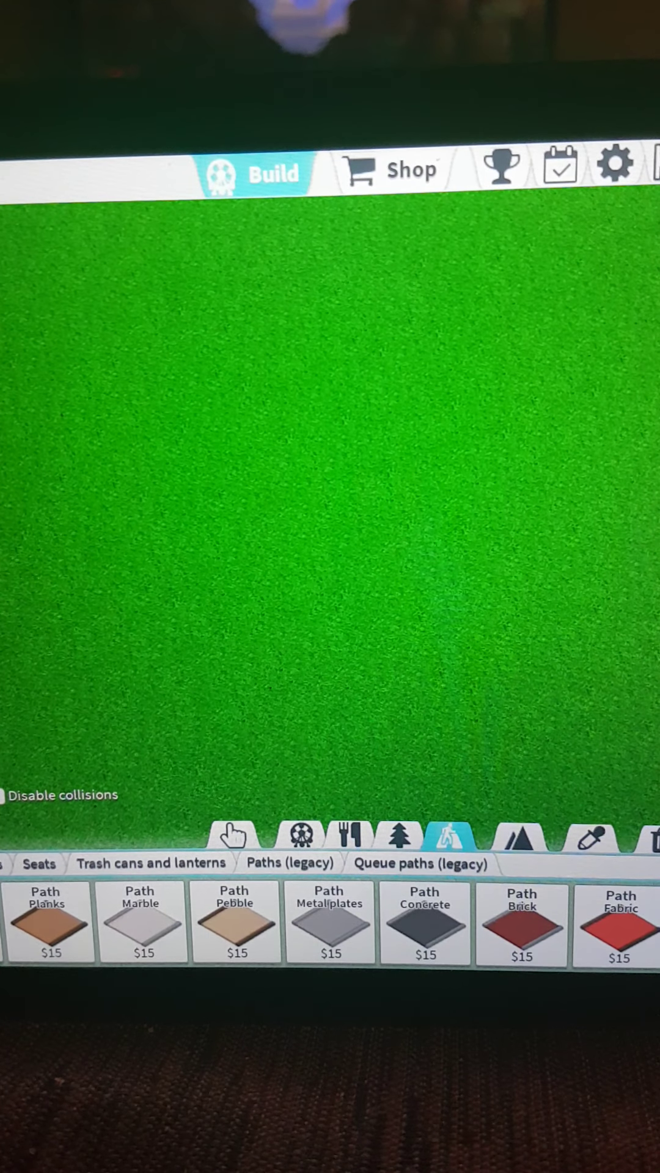
pyautogui.press('s')
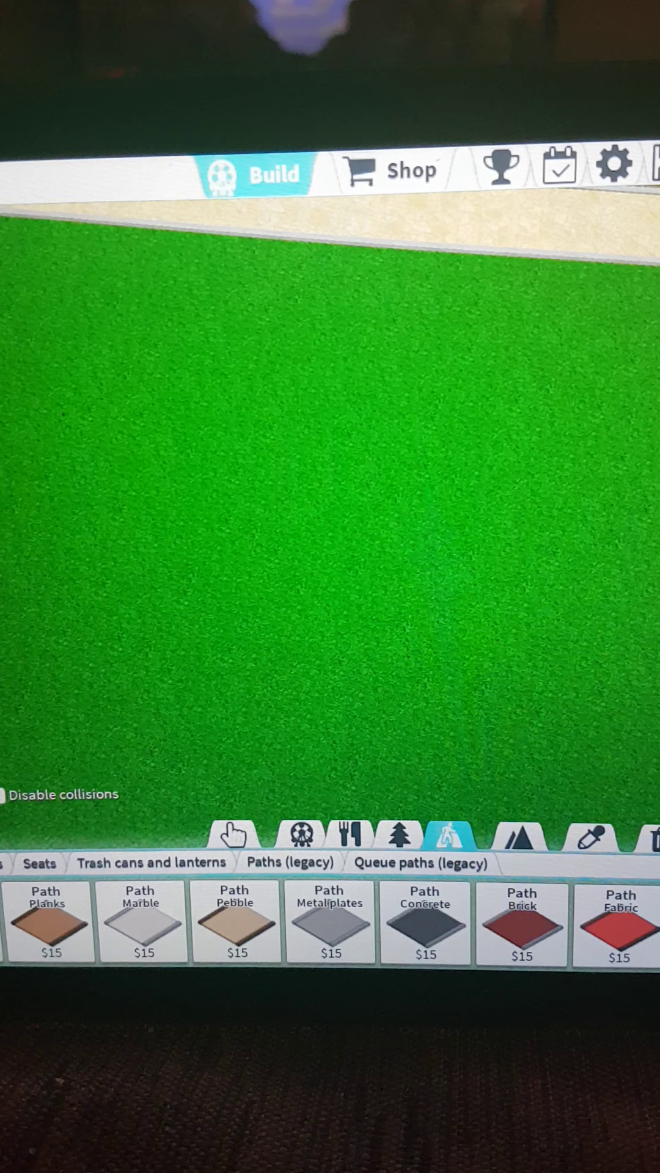
pyautogui.press('s')
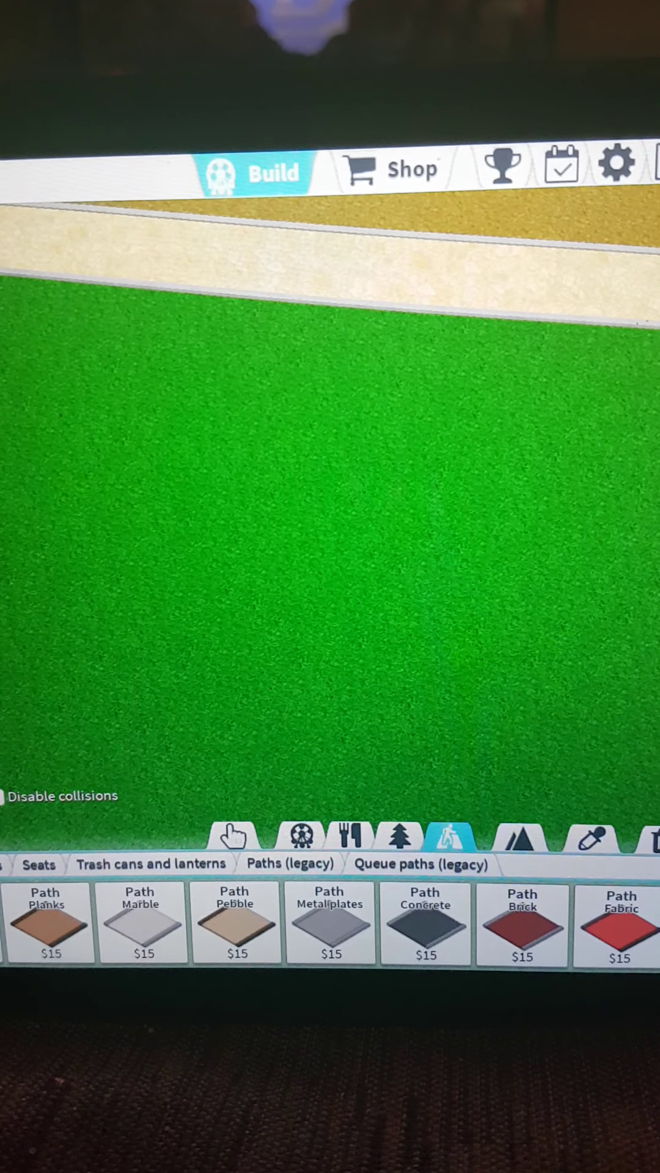
pyautogui.press('s')
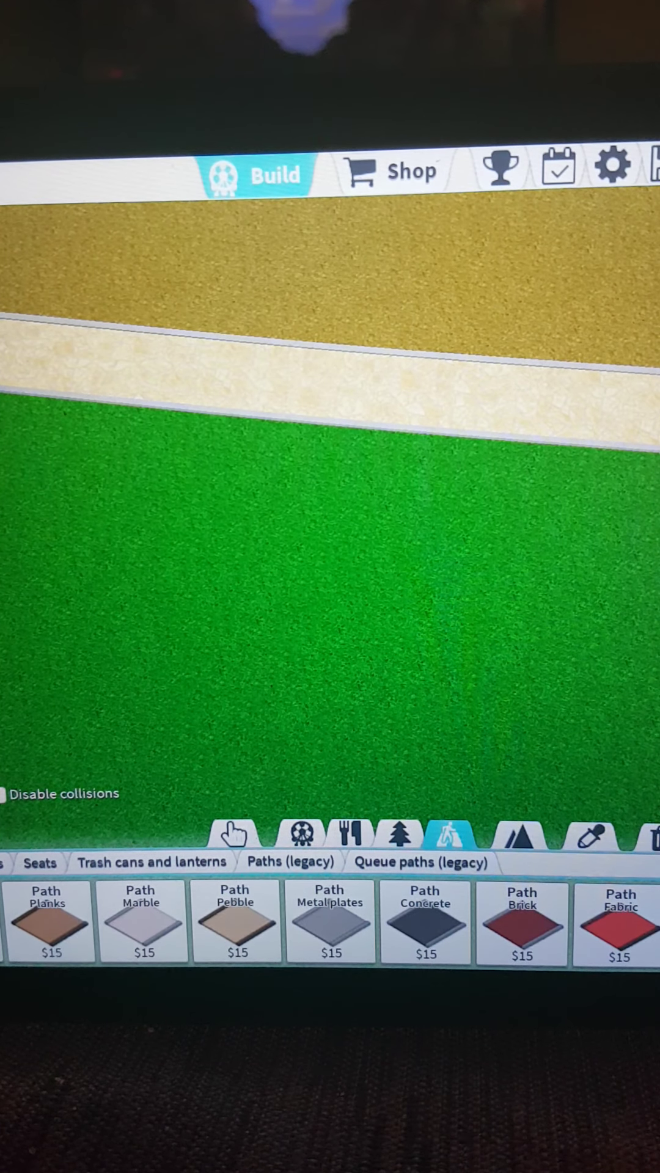
pyautogui.press('w')
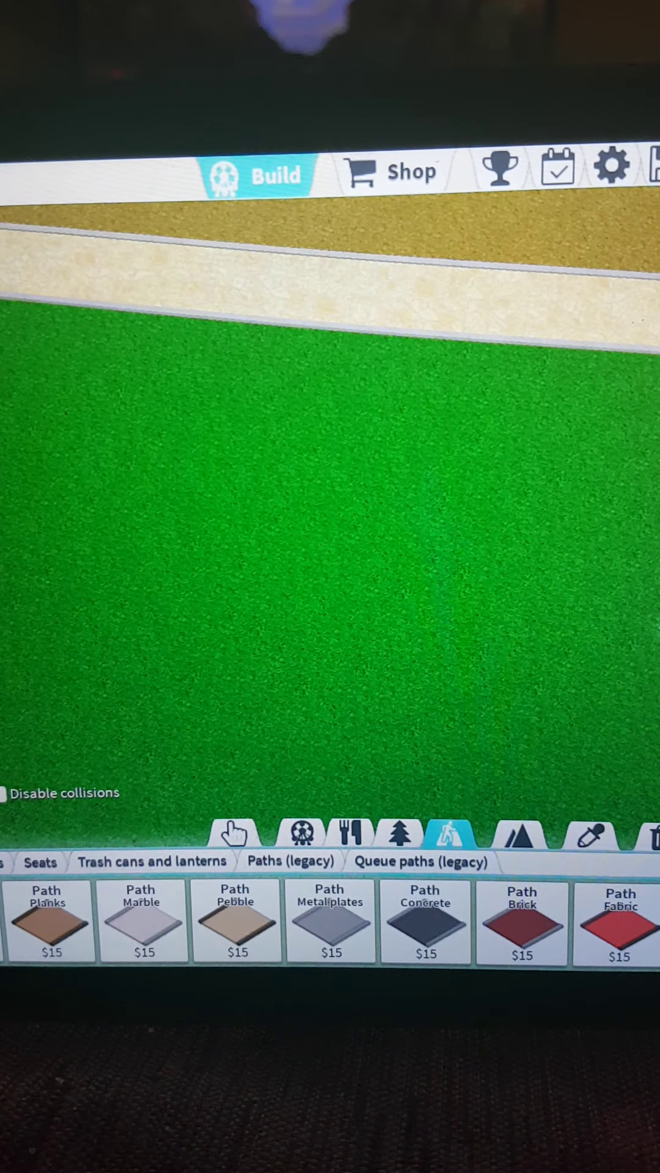
pyautogui.press('w')
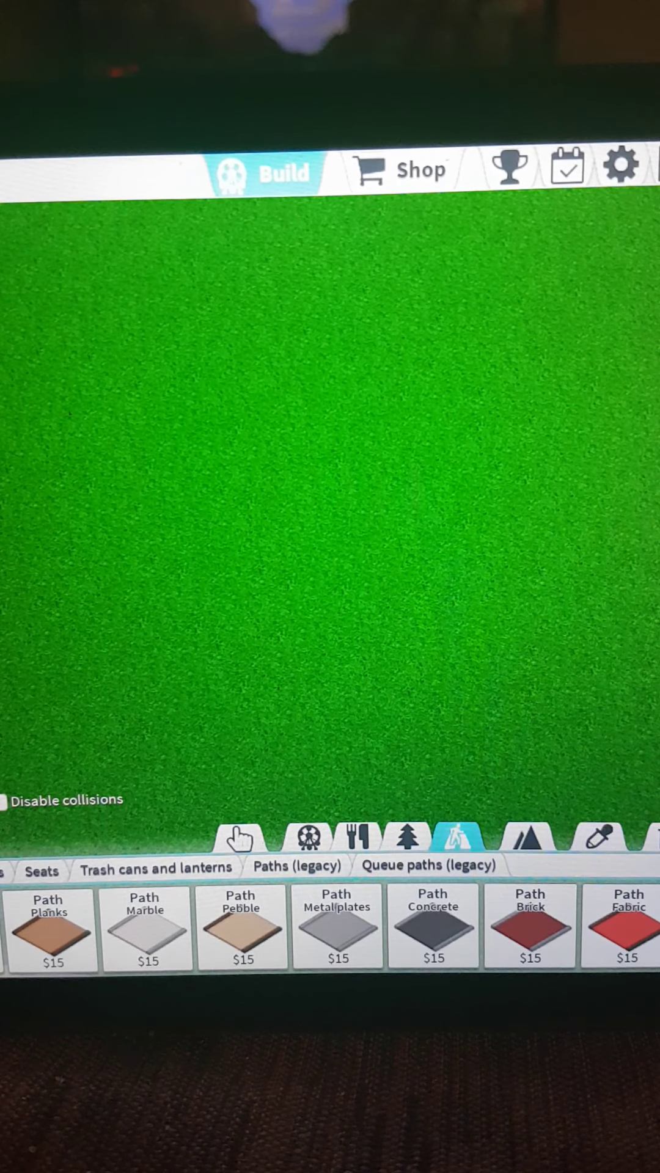
pyautogui.press('s')
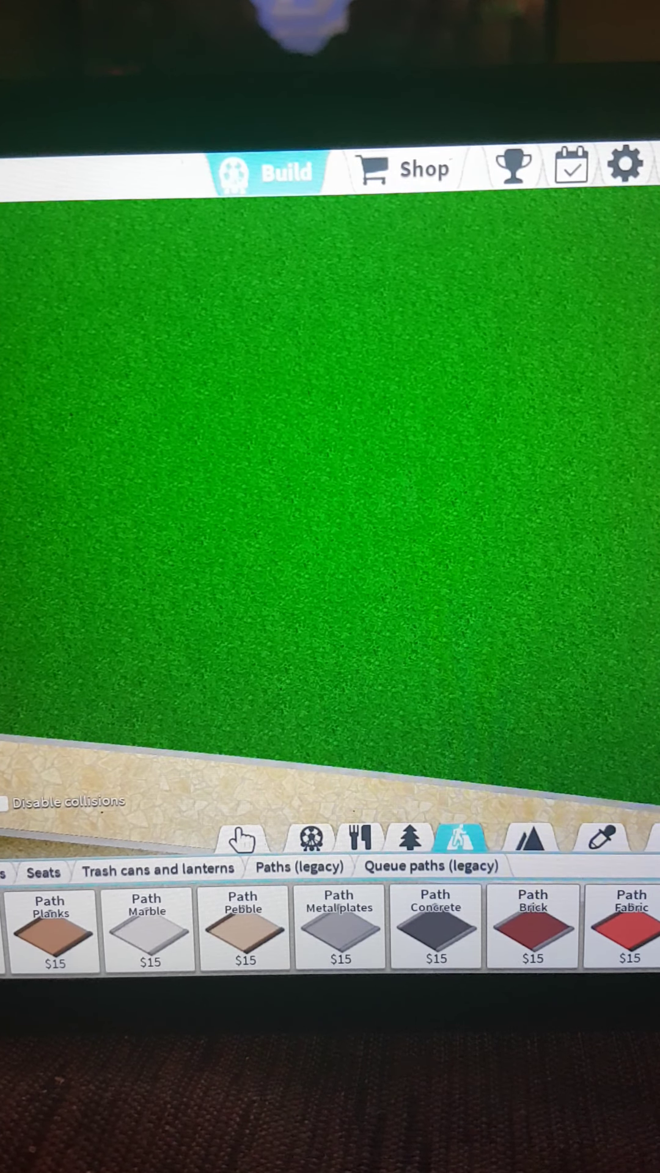
pyautogui.press('s')
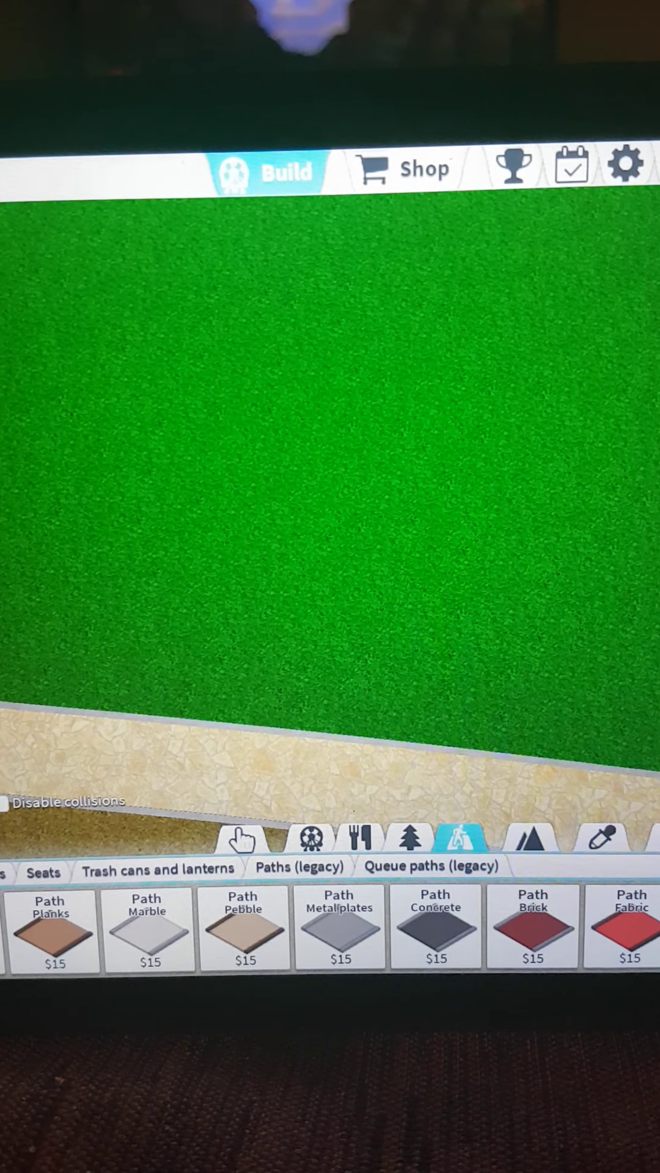
pyautogui.press('w')
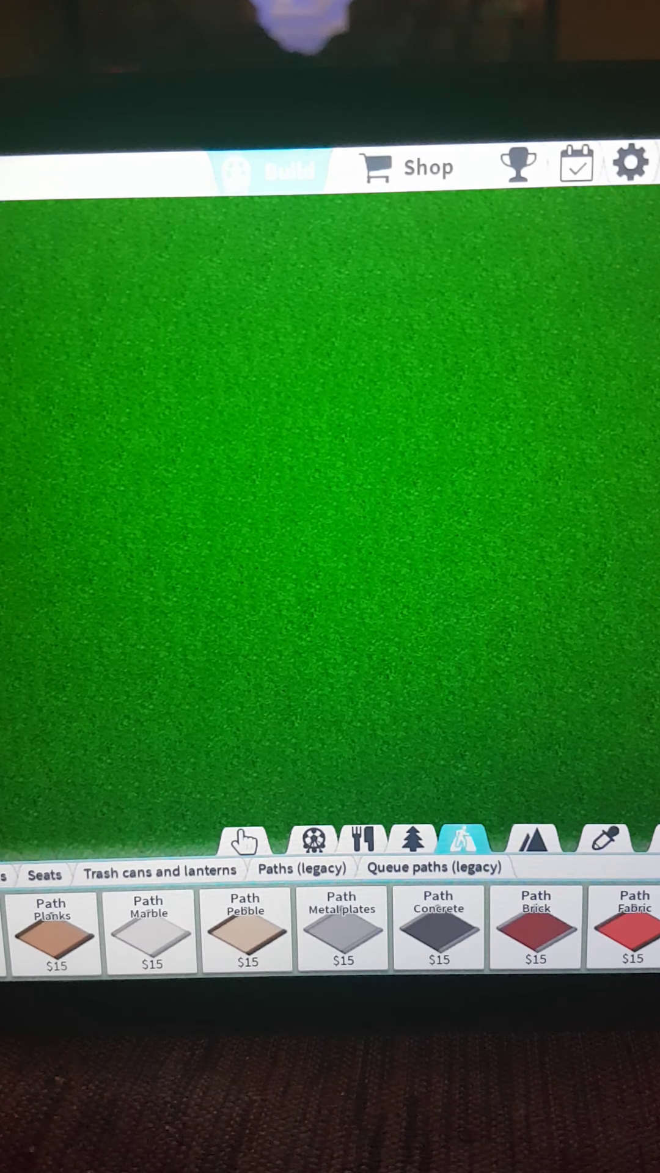
pyautogui.scroll(-5, 330, 513)
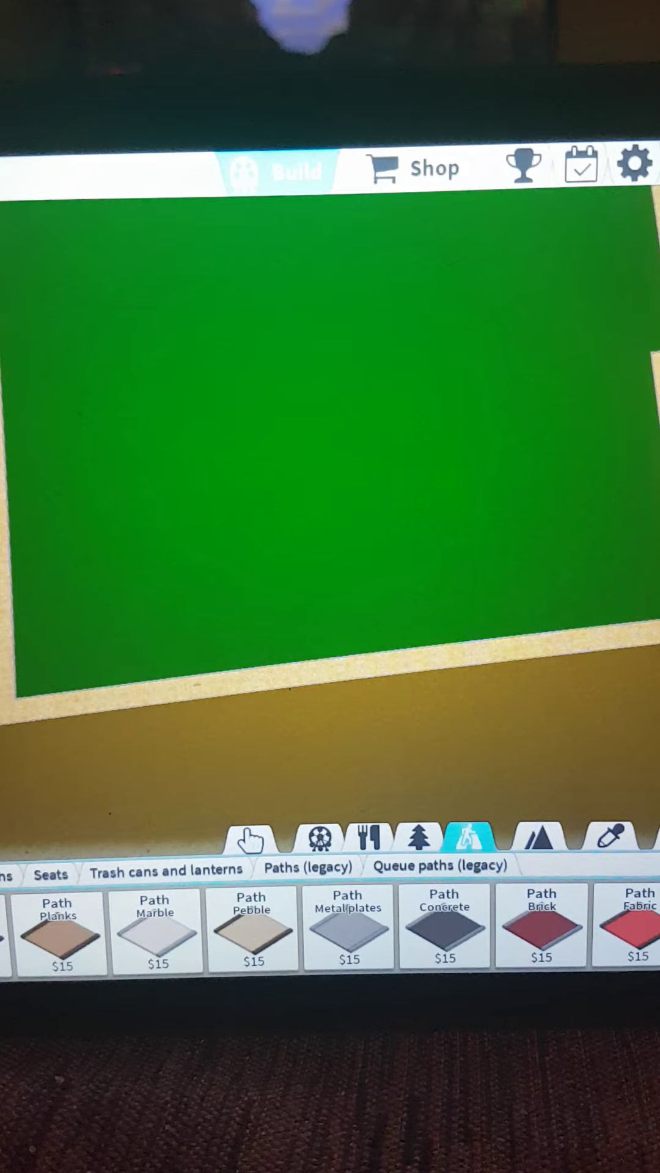
# Close the Paths catalogue and zoom in on the path beside the road.
pyautogui.press('Left')
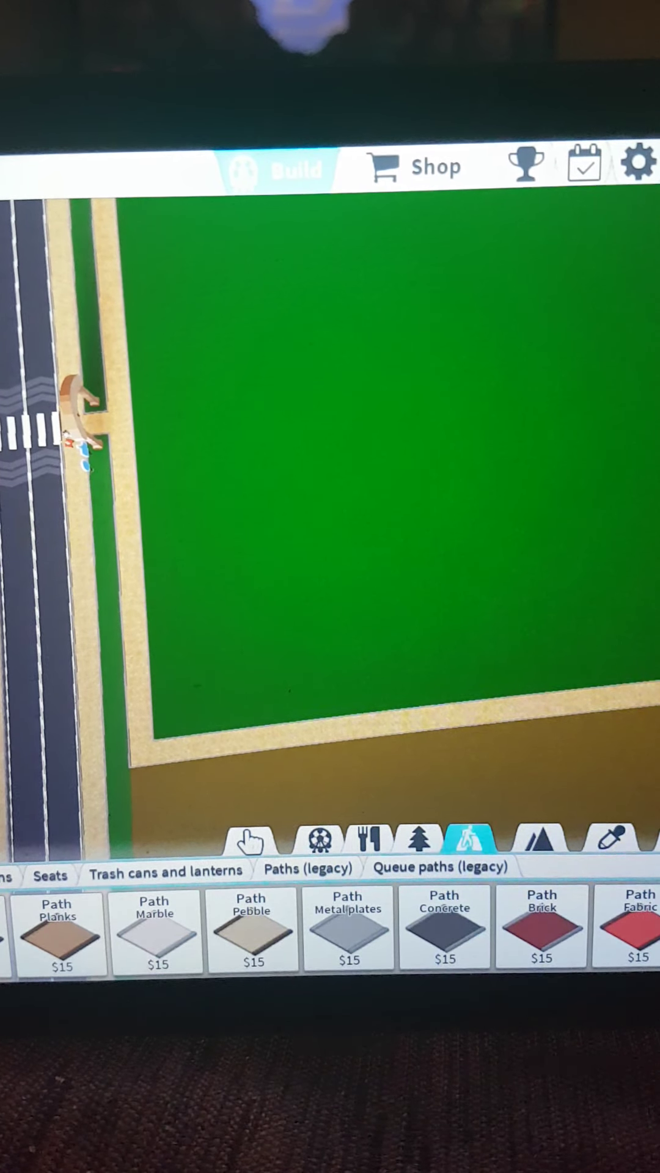
pyautogui.press('Escape')
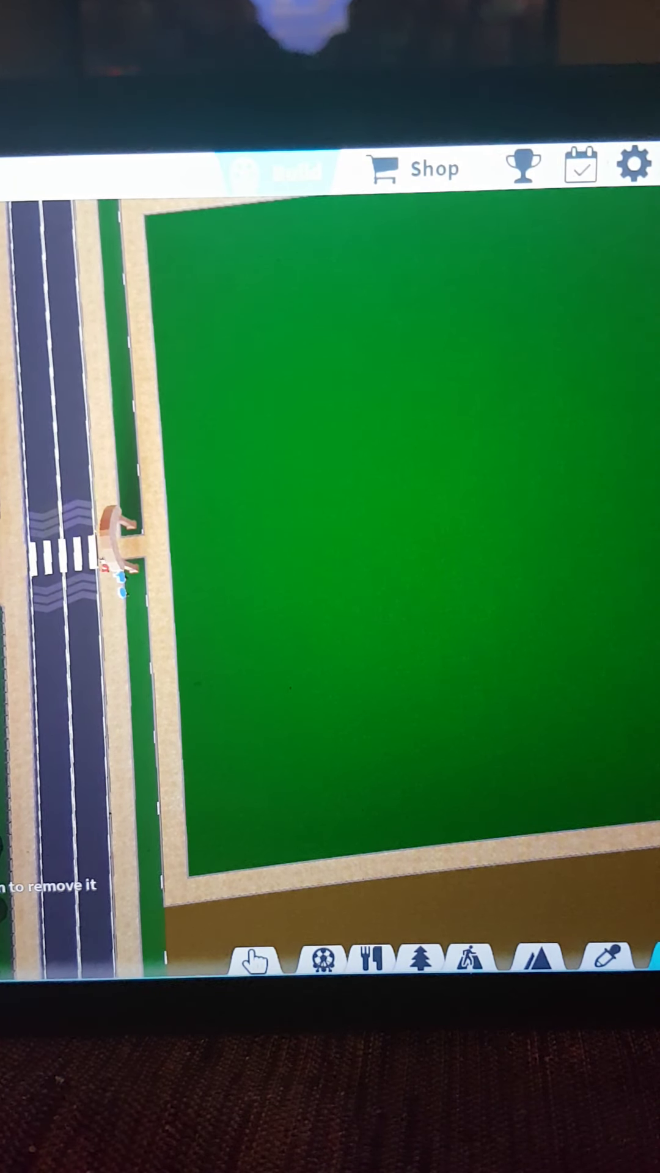
pyautogui.moveTo(366, 550); pyautogui.dragTo(504, 550)
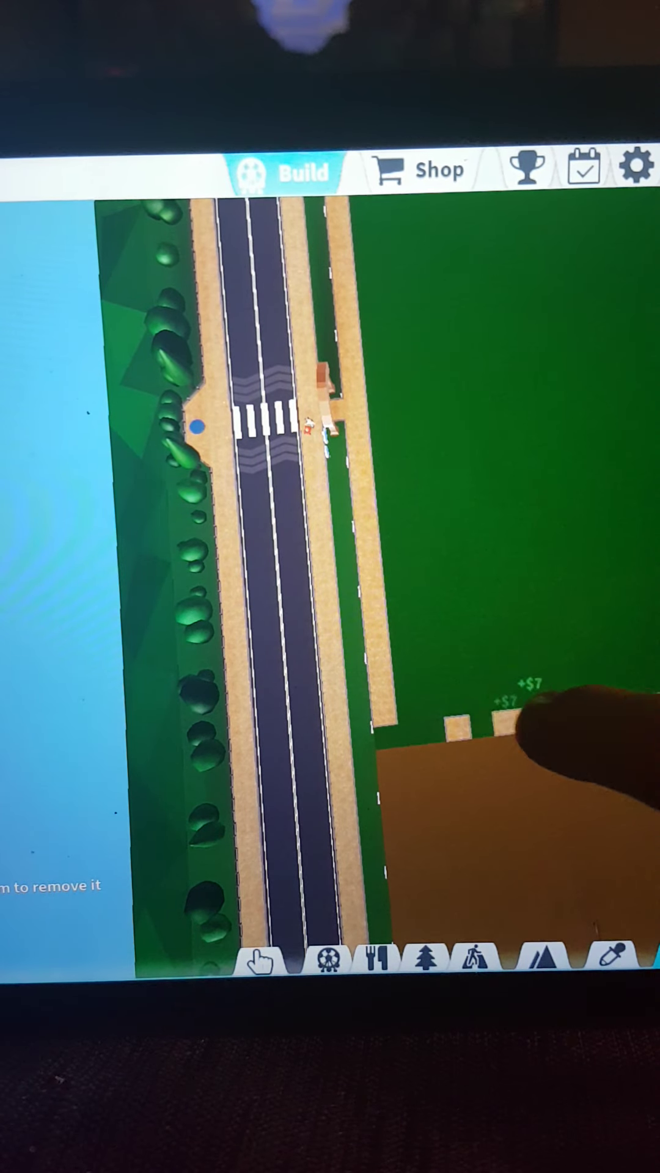
pyautogui.moveTo(477, 734)
pyautogui.mouseDown()
pyautogui.moveTo(623, 550)
pyautogui.moveTo(514, 568)
pyautogui.mouseUp()
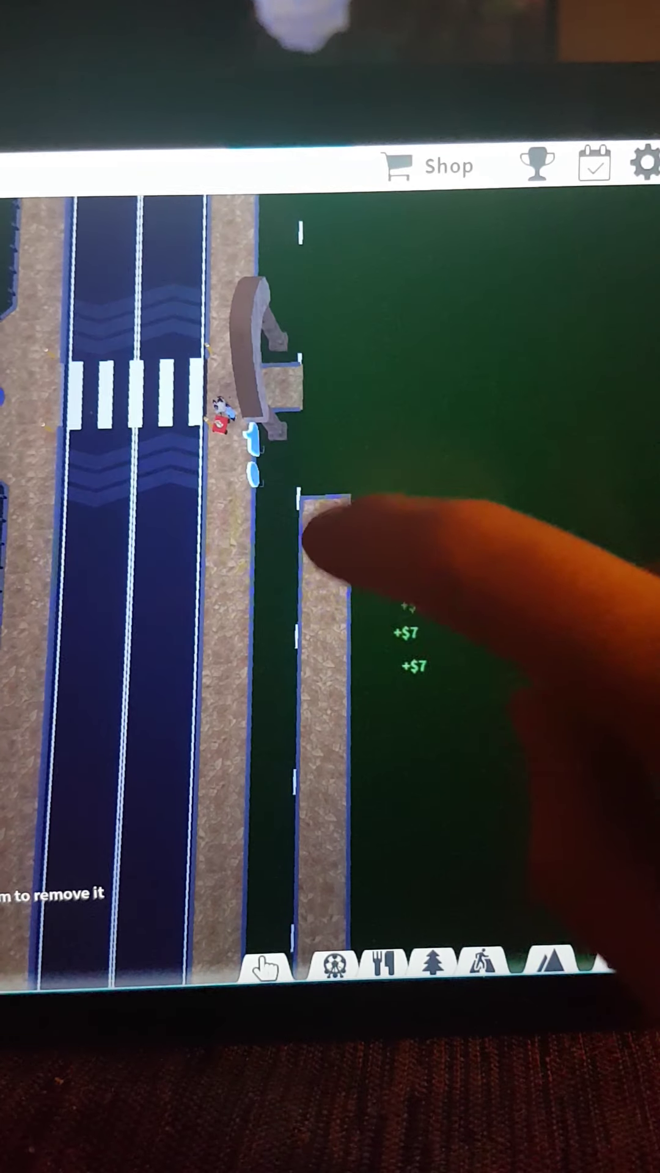
# Delete the remaining path column tiles below the entrance gate.
pyautogui.moveTo(321, 514)
pyautogui.mouseDown()
pyautogui.moveTo(330, 624)
pyautogui.moveTo(320, 477)
pyautogui.mouseUp()
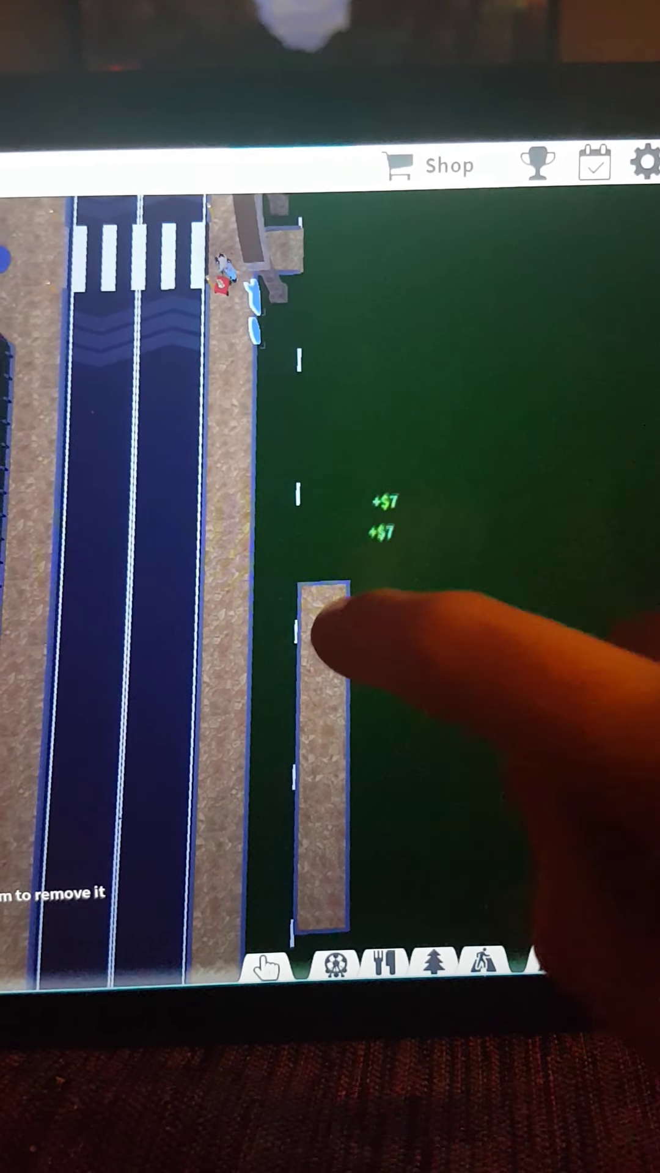
pyautogui.click(325, 651)
pyautogui.click(321, 605)
pyautogui.click(321, 696)
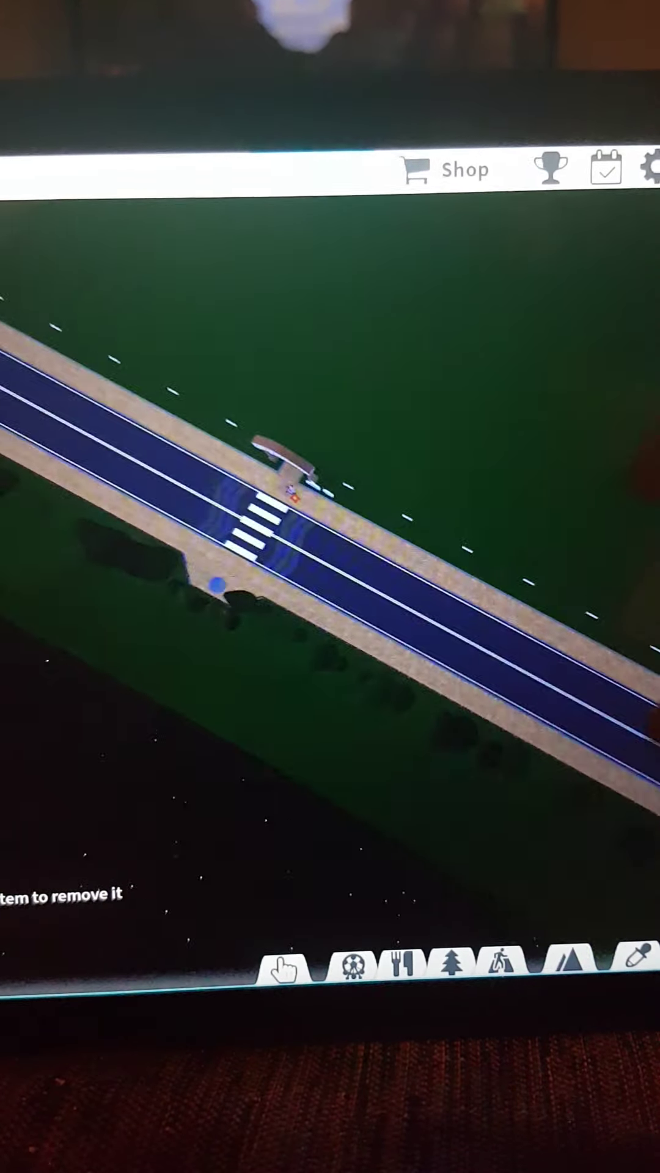
# Rotate so the road runs across and bring up the Rides catalogue.
pyautogui.moveTo(275, 550); pyautogui.dragTo(412, 642)
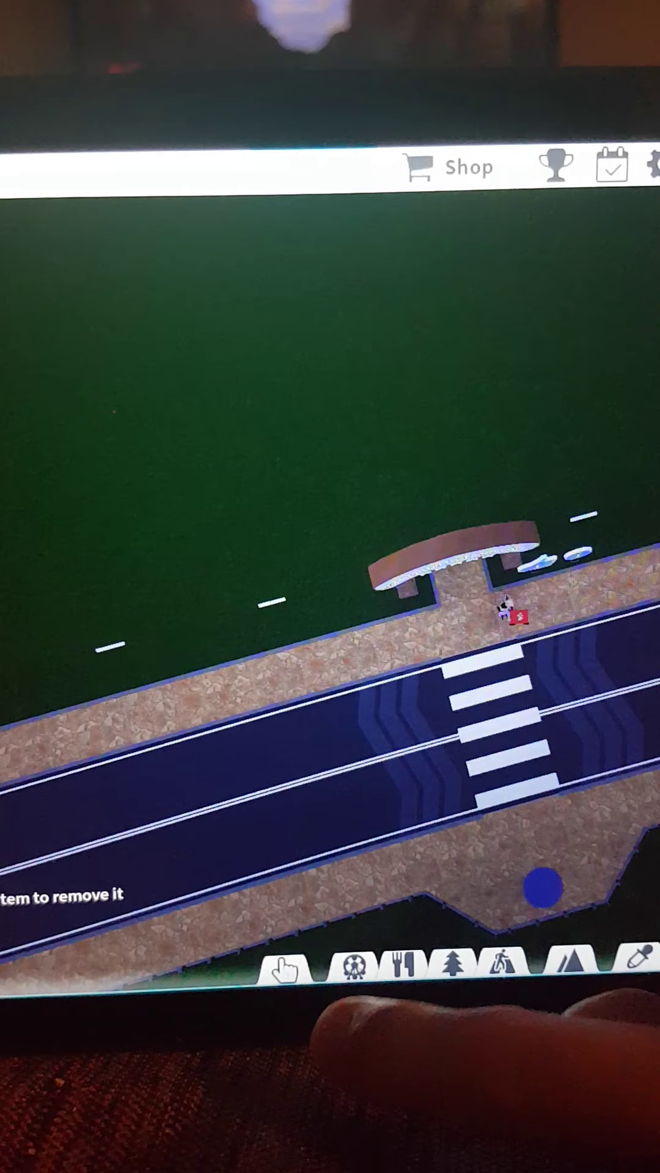
pyautogui.click(354, 968)
pyautogui.click(183, 939)
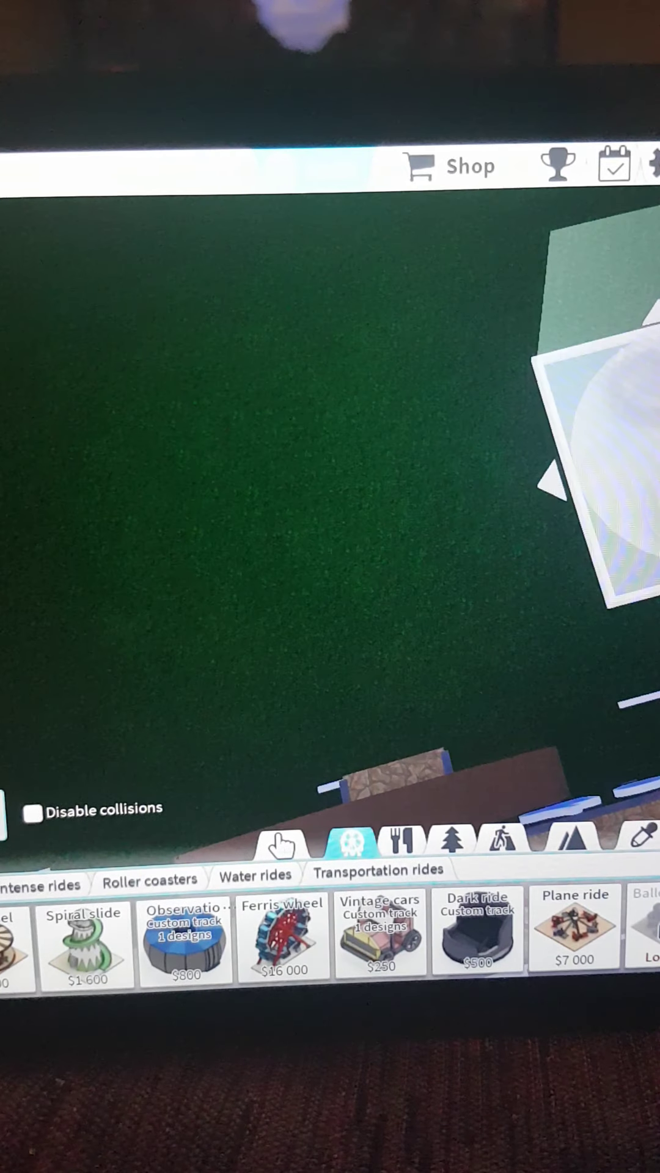
# Move the ride preview across the grass, then choose Spiral slide from the Rides catalogue.
pyautogui.moveTo(596, 412)
pyautogui.mouseDown()
pyautogui.moveTo(395, 440)
pyautogui.moveTo(73, 532)
pyautogui.moveTo(513, 606)
pyautogui.moveTo(459, 650)
pyautogui.mouseUp()
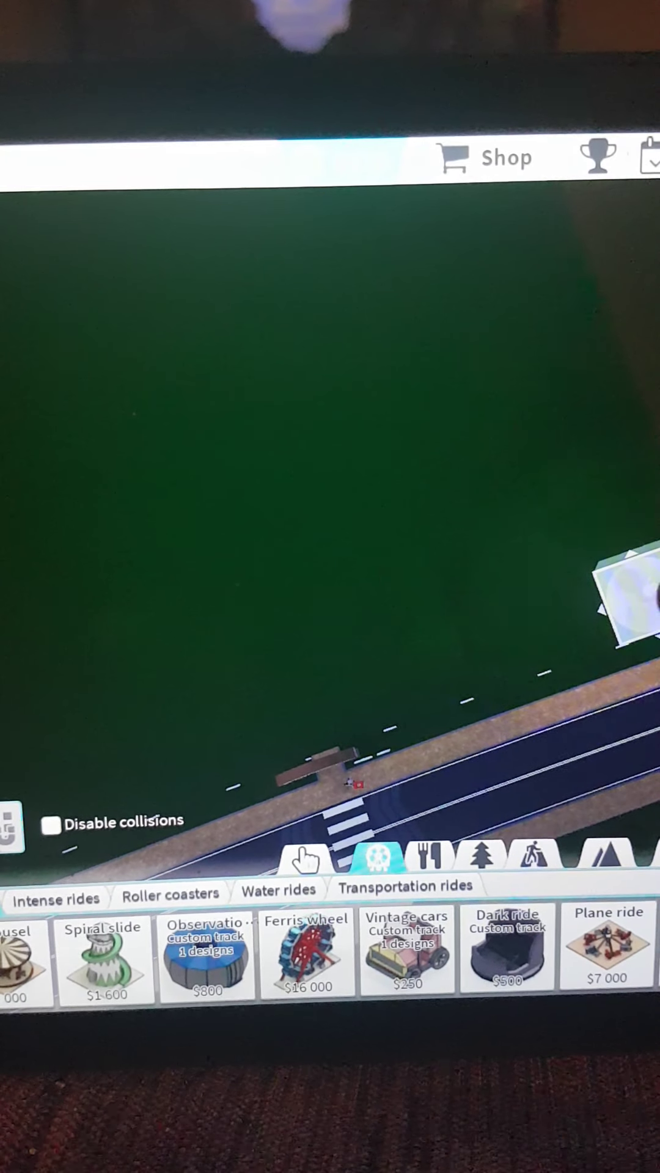
pyautogui.click(307, 958)
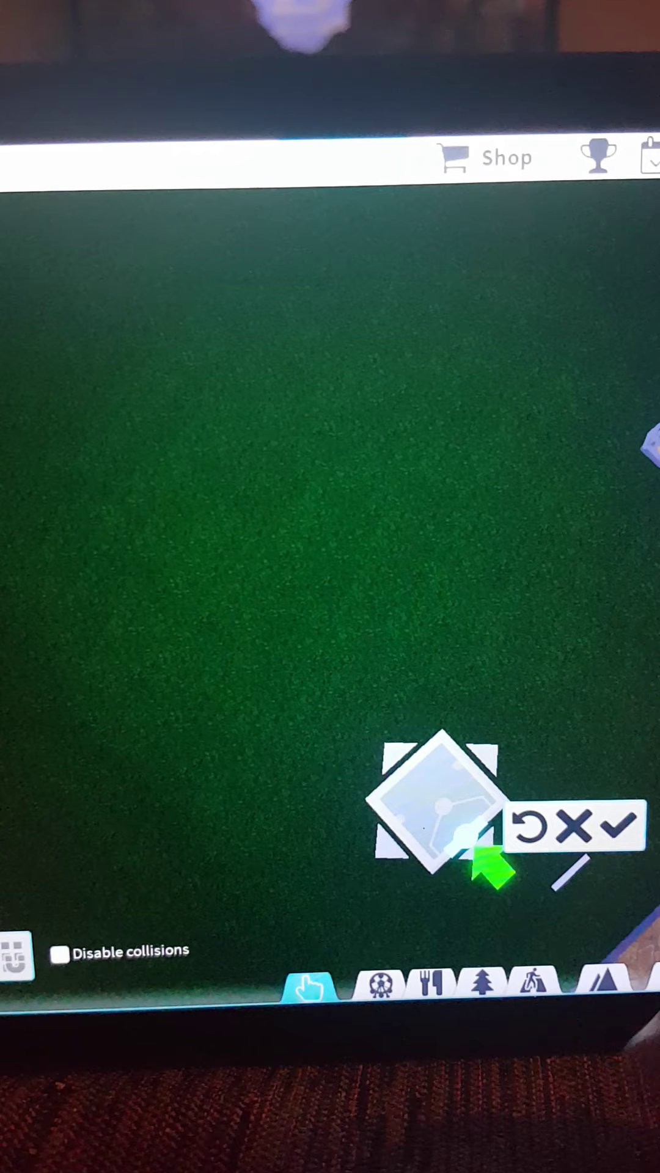
pyautogui.click(490, 866)
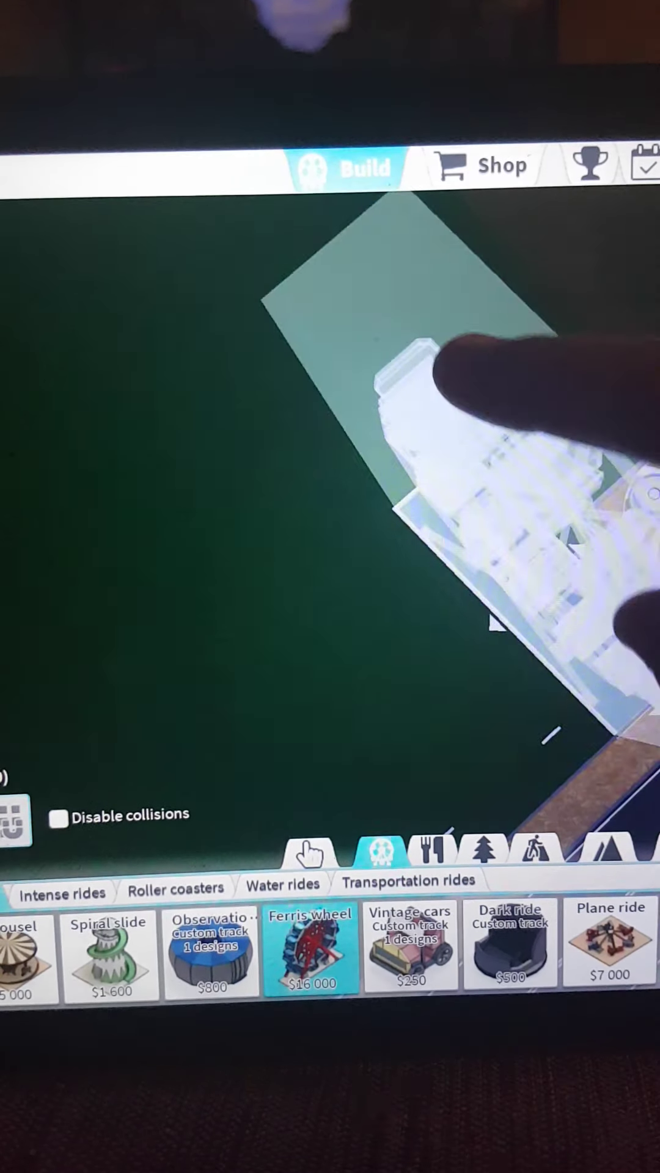
pyautogui.moveTo(477, 385); pyautogui.dragTo(596, 596)
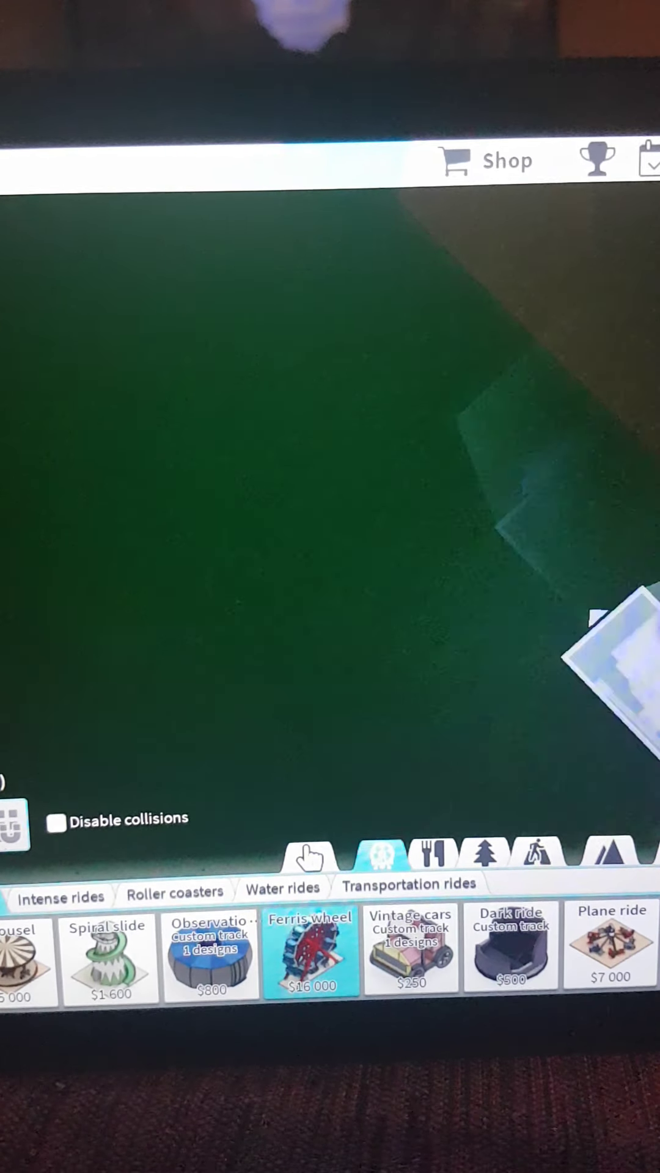
pyautogui.moveTo(459, 550); pyautogui.dragTo(367, 412)
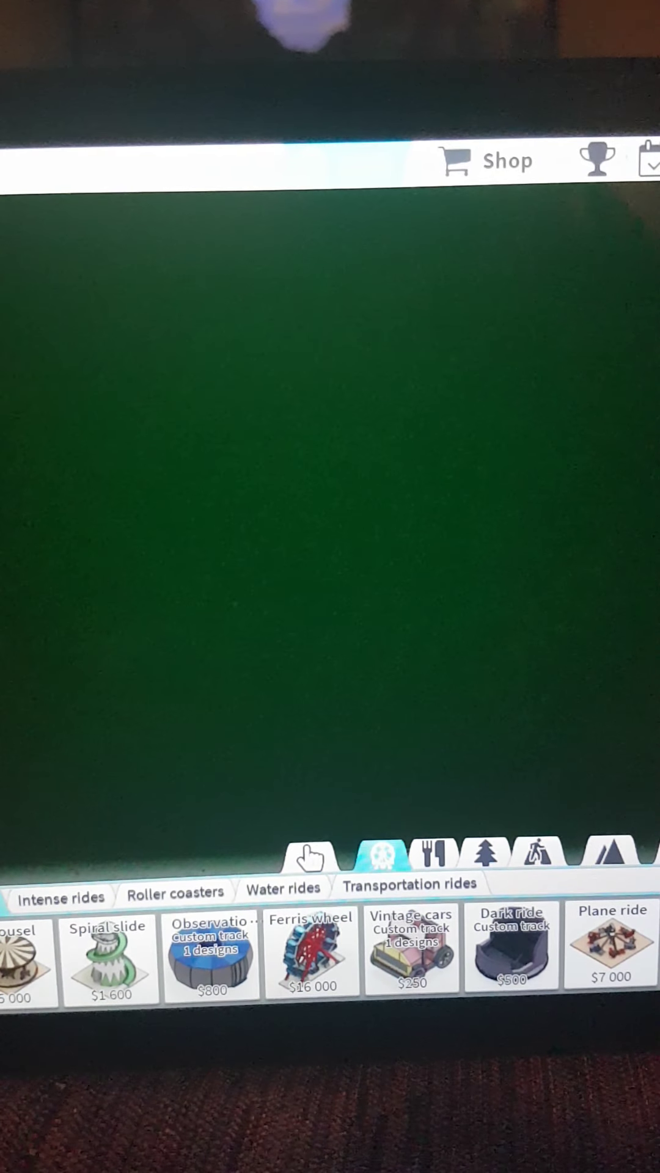
pyautogui.click(108, 957)
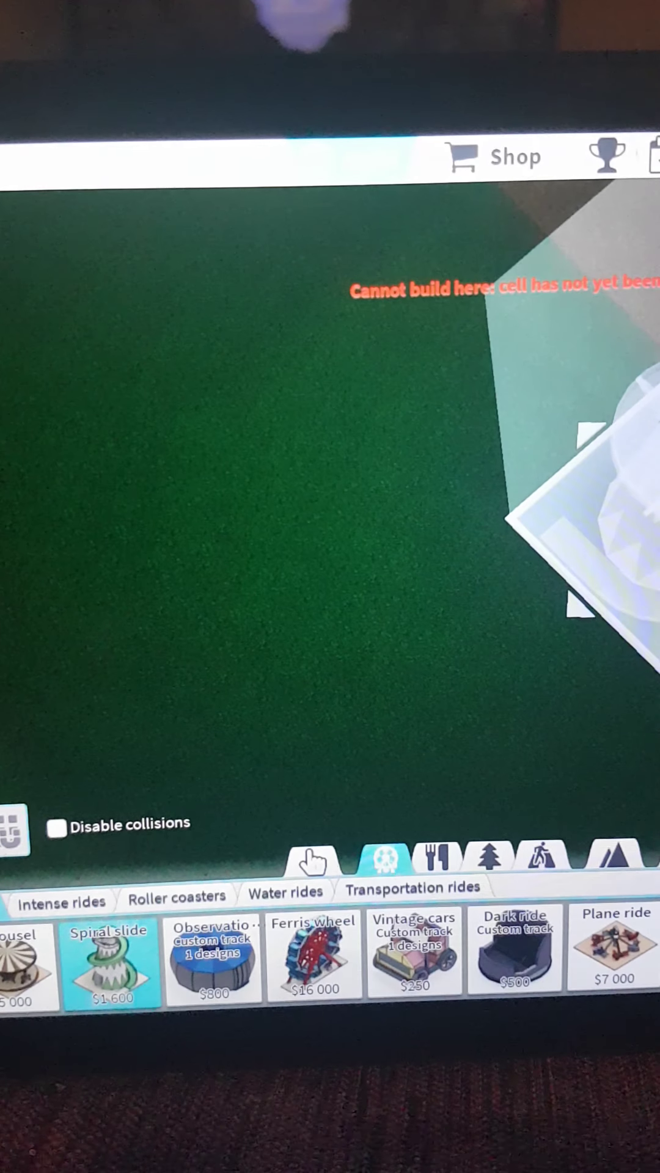
pyautogui.scroll(-3, 331, 505)
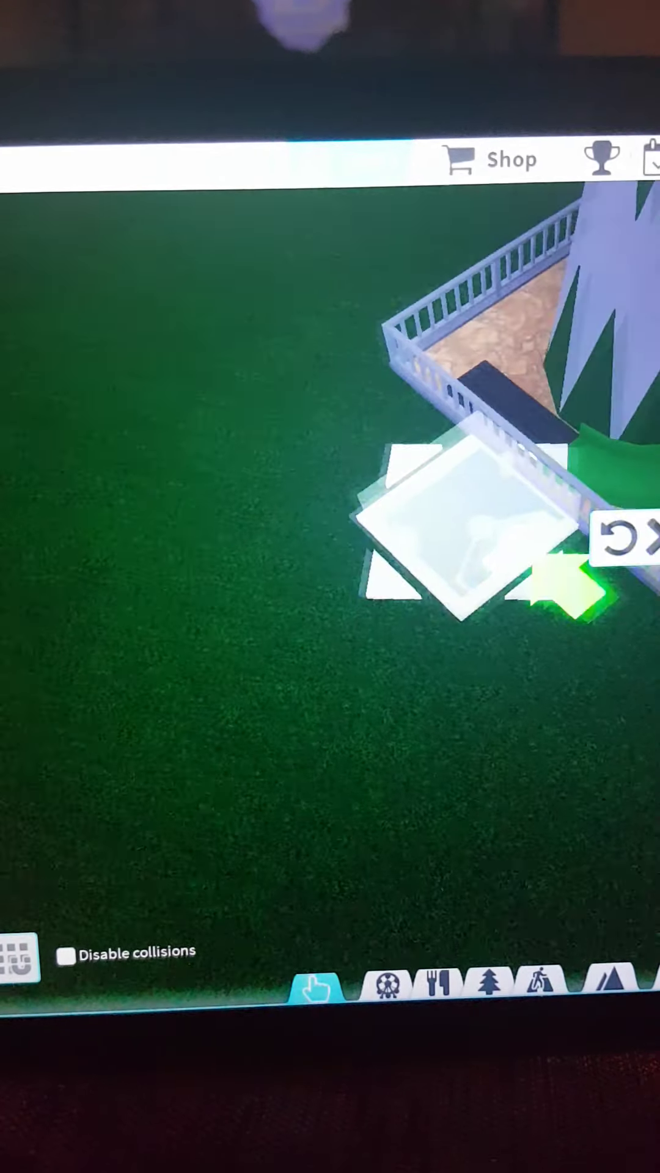
pyautogui.scroll(-5, 330, 505)
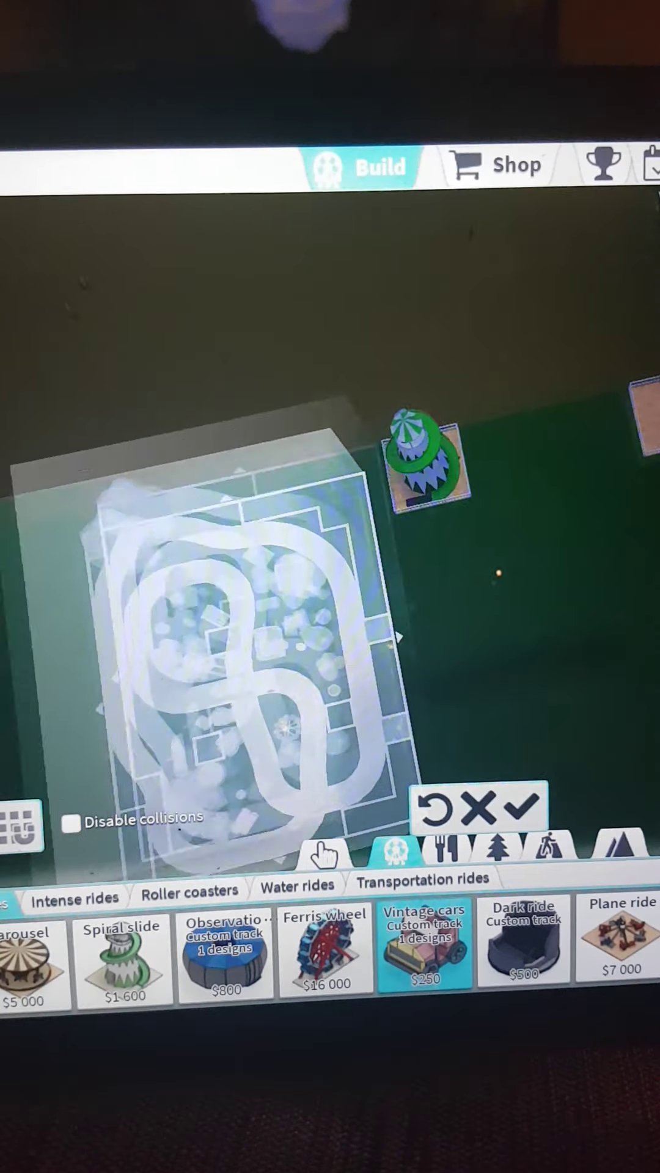
# Cancel the Vintage cars placement and set a Dark ride station on the grass.
pyautogui.moveTo(421, 513)
pyautogui.mouseDown()
pyautogui.moveTo(368, 395)
pyautogui.moveTo(550, 623)
pyautogui.mouseUp()
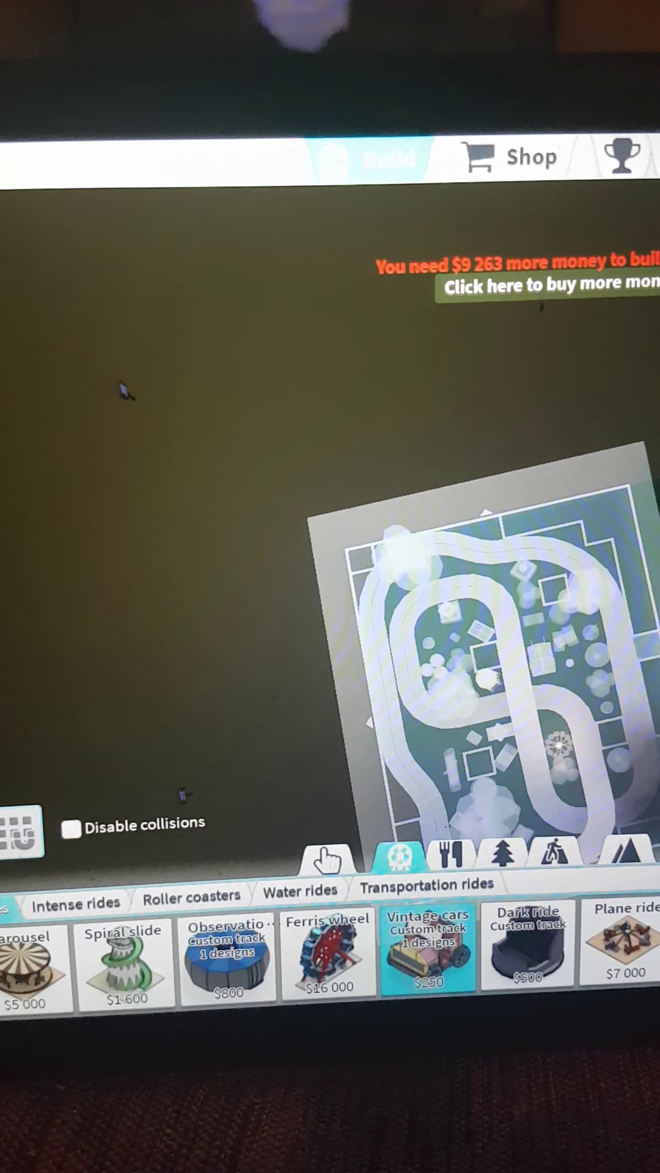
pyautogui.press('Escape')
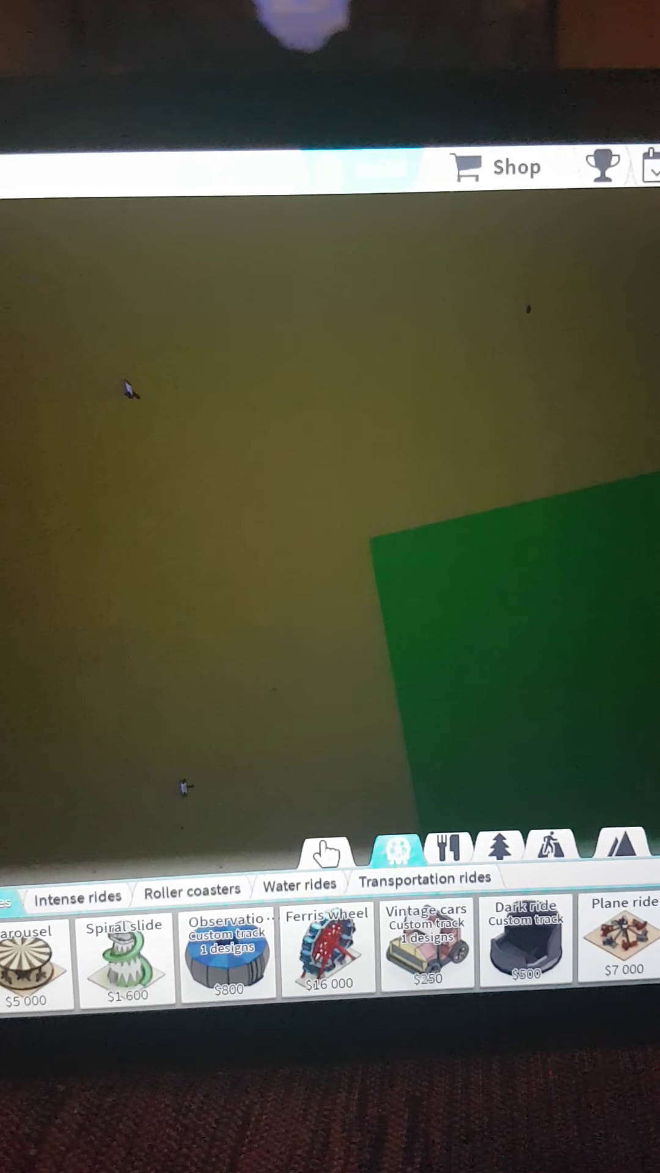
pyautogui.click(528, 944)
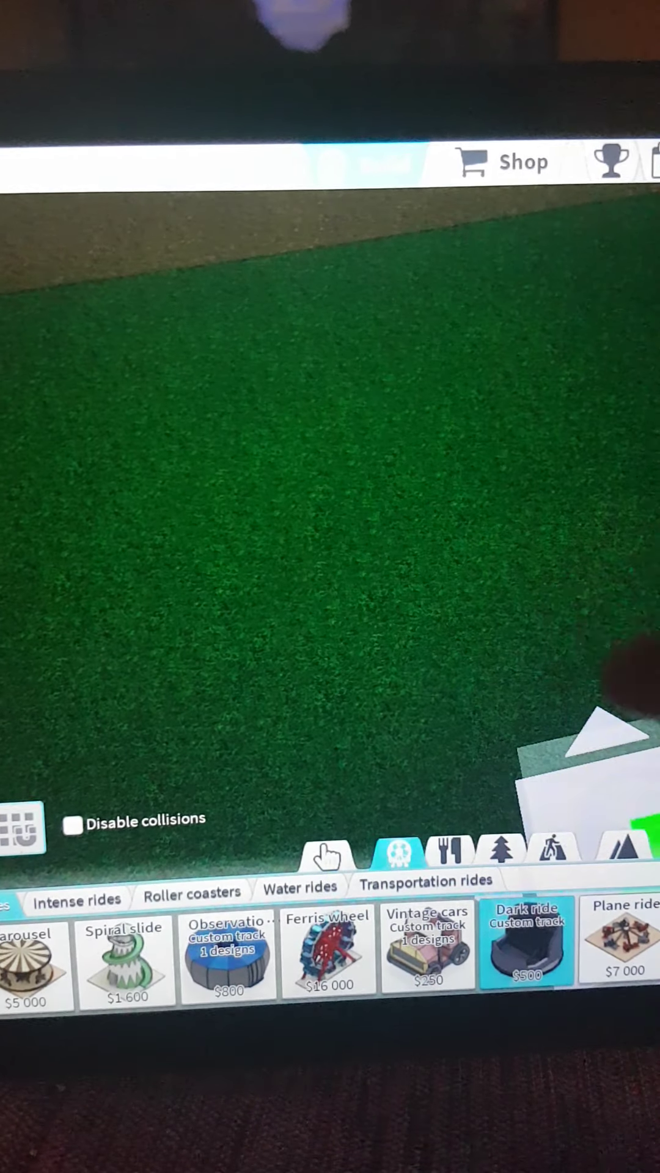
pyautogui.moveTo(569, 697)
pyautogui.mouseDown()
pyautogui.moveTo(551, 641)
pyautogui.moveTo(486, 339)
pyautogui.mouseUp()
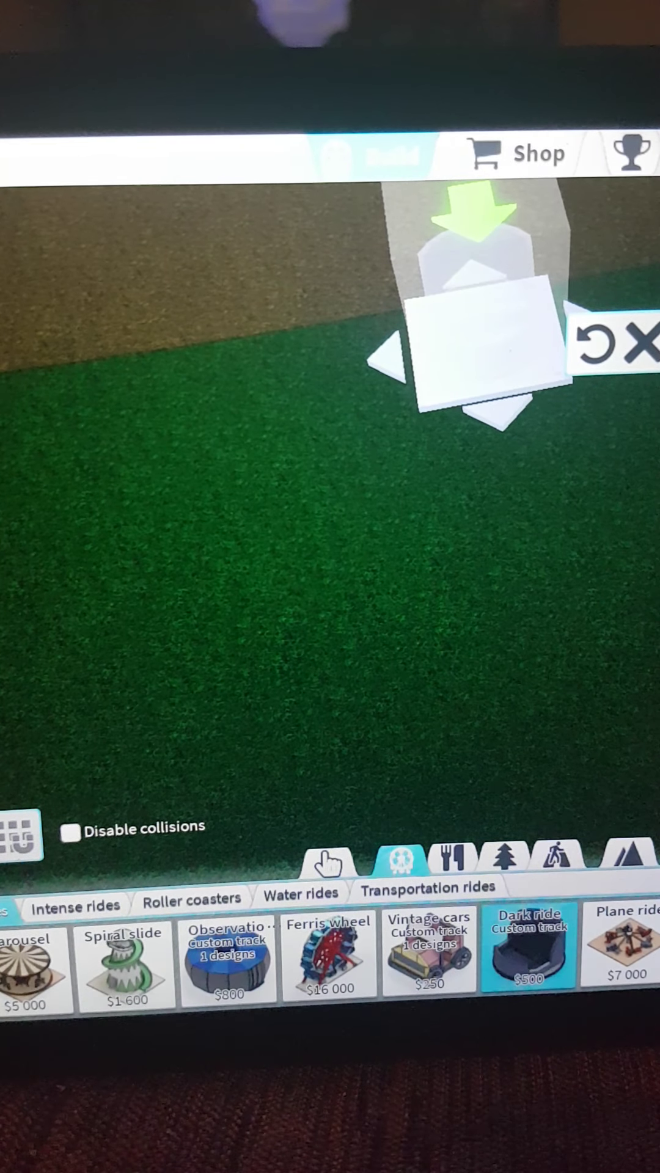
pyautogui.click(601, 344)
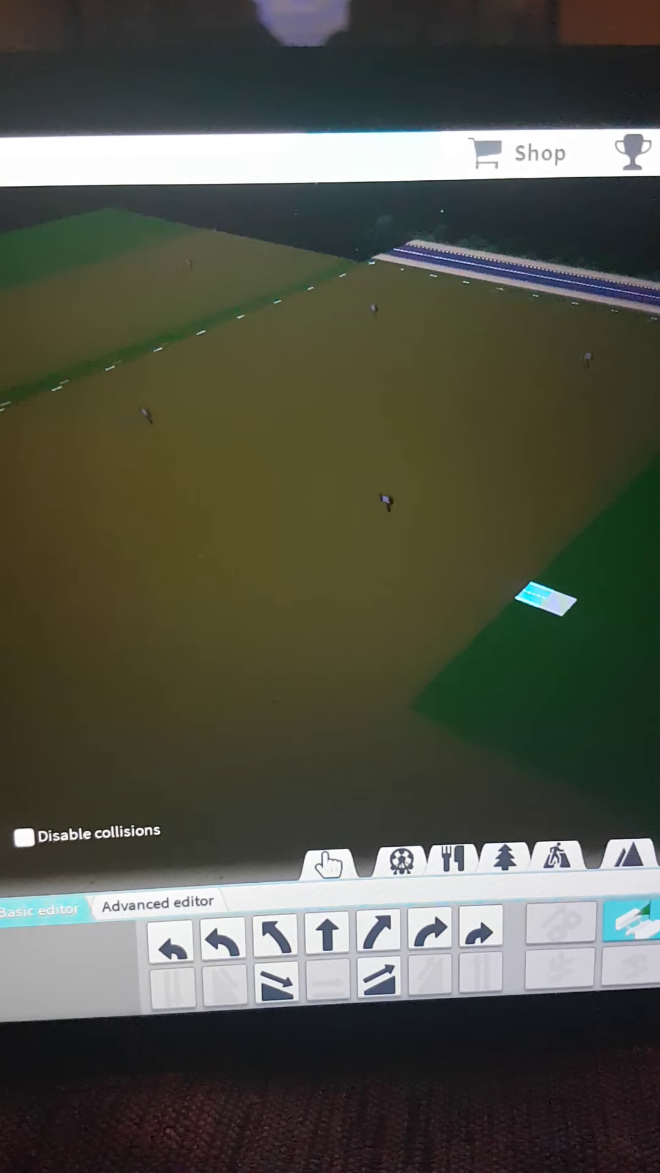
# Check the unfinished dark ride's warnings, then remove the whole ride and its station.
pyautogui.click(513, 931)
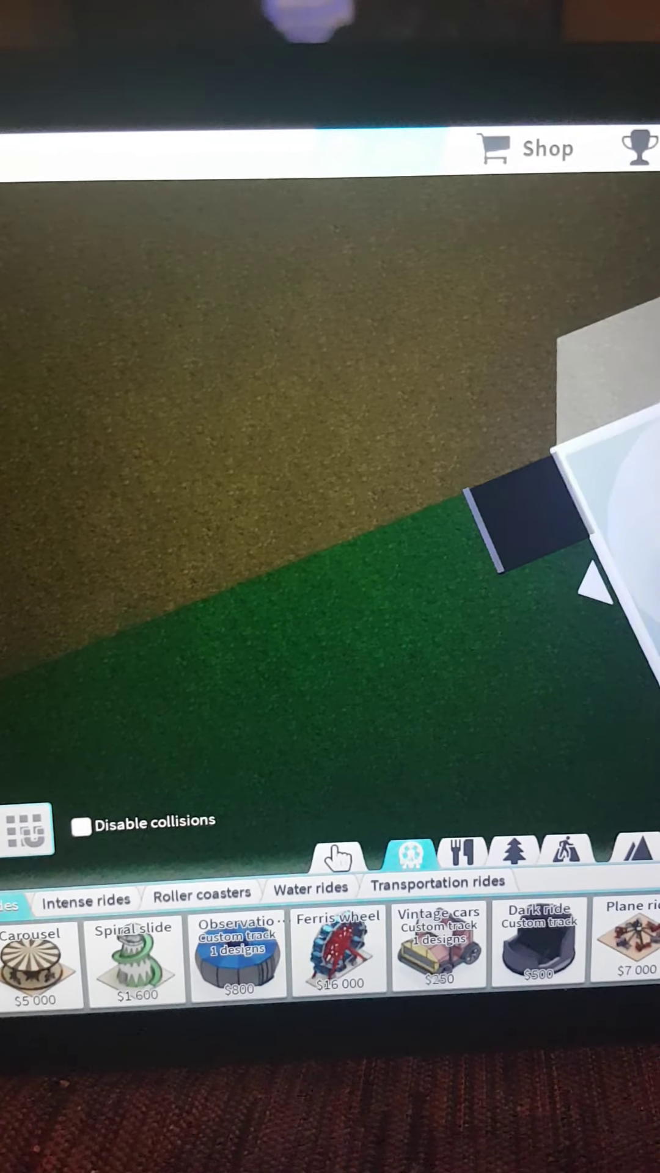
pyautogui.click(537, 518)
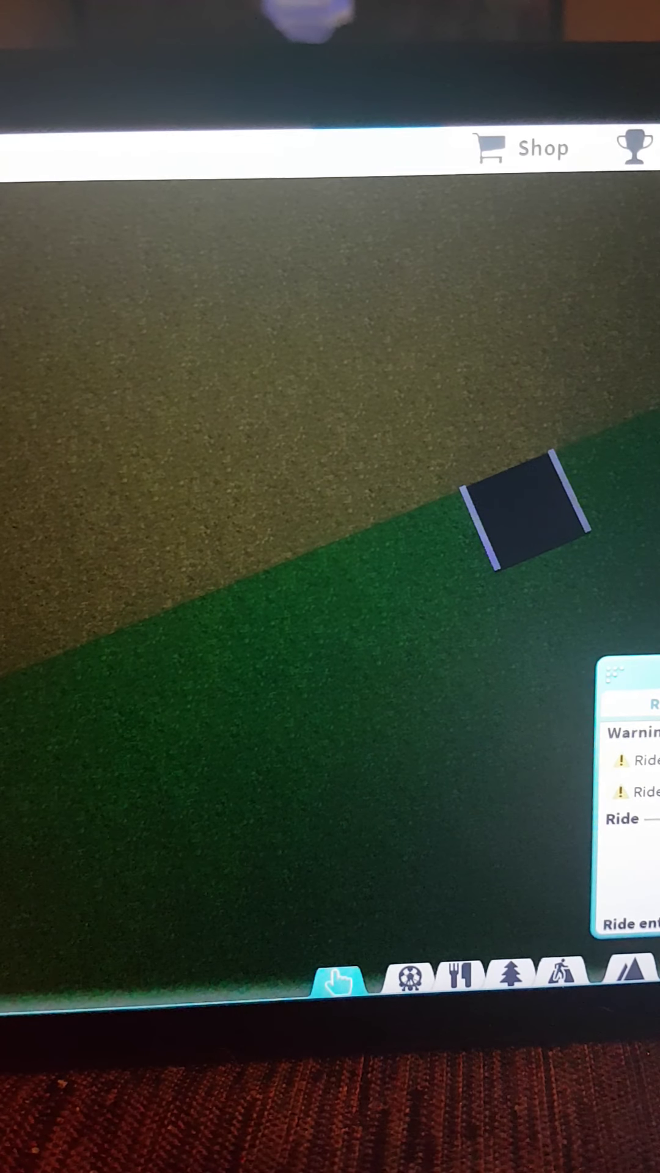
pyautogui.press('Escape')
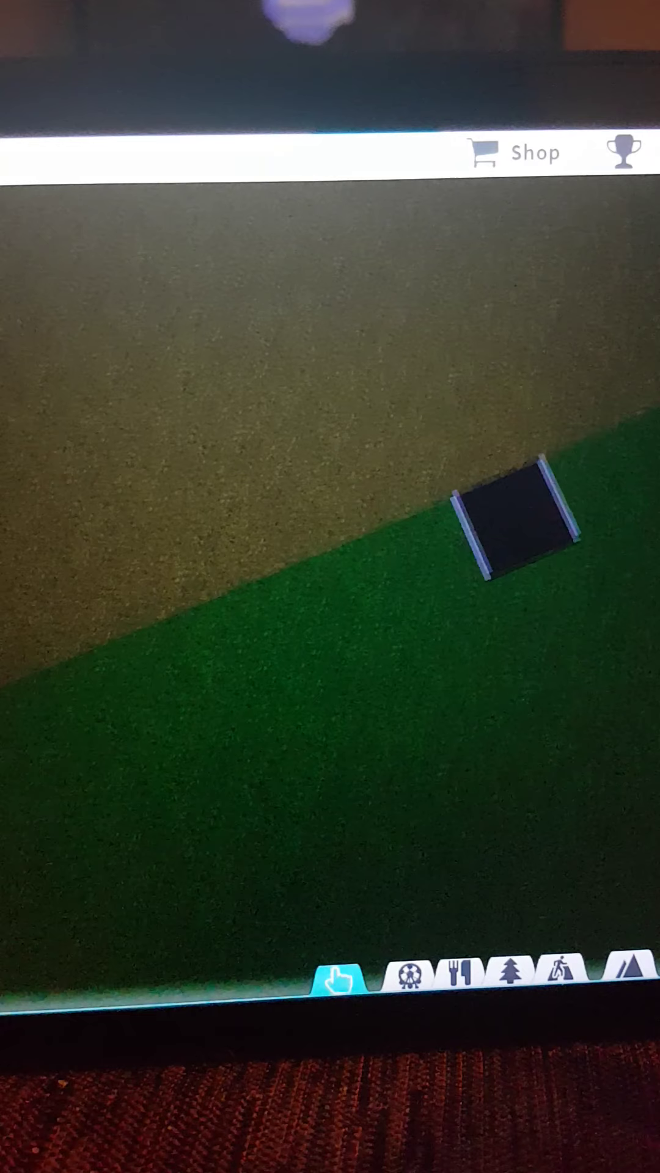
pyautogui.click(523, 522)
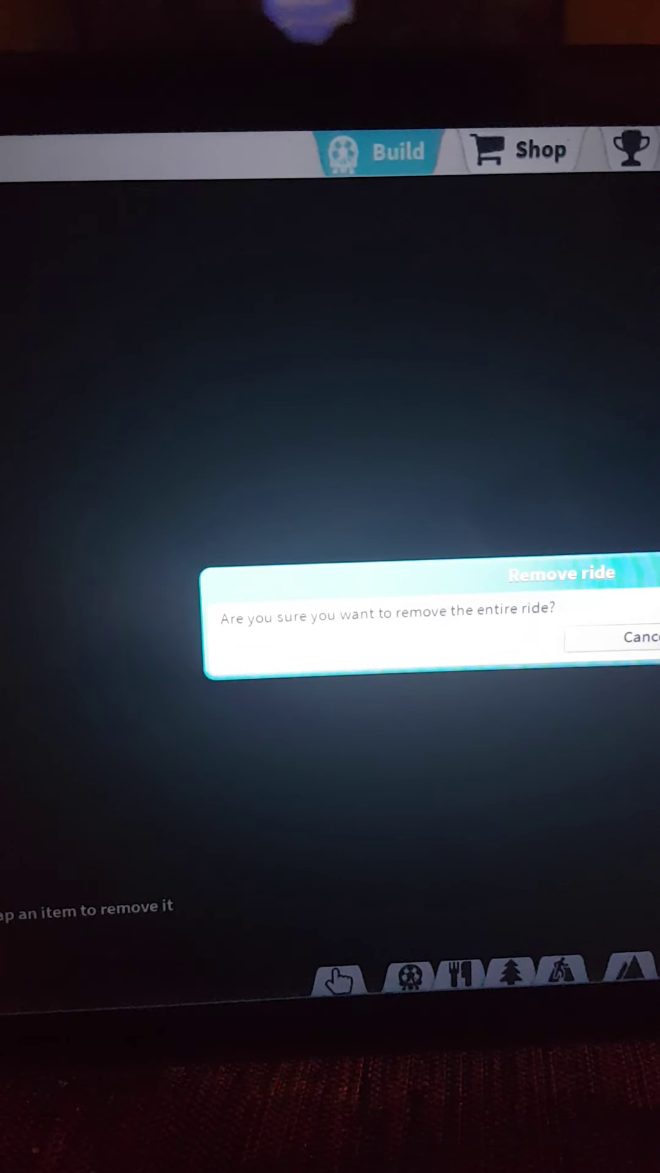
pyautogui.click(634, 633)
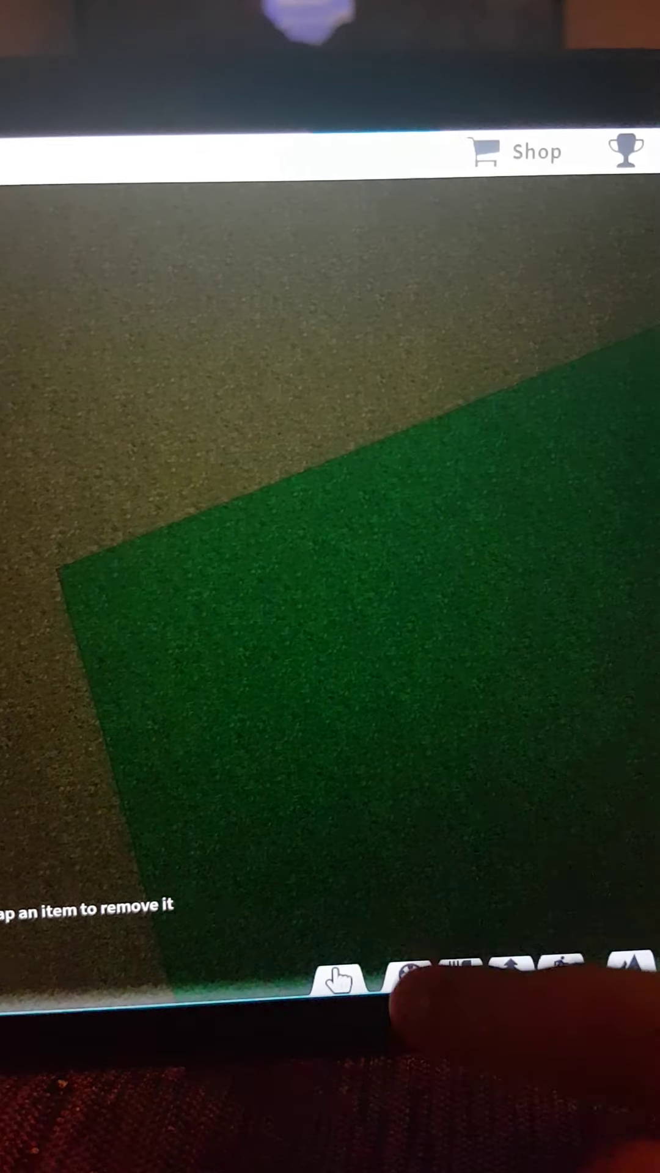
# Place the Teacups ride on open grass.
pyautogui.click(408, 979)
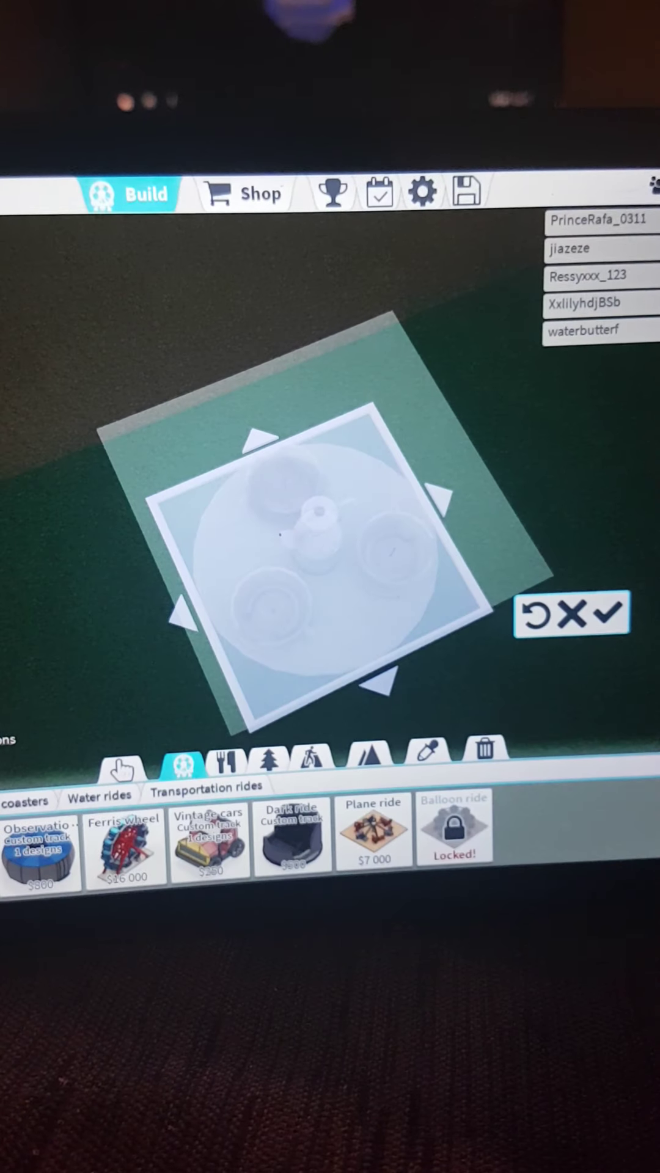
pyautogui.moveTo(385, 458); pyautogui.dragTo(138, 514)
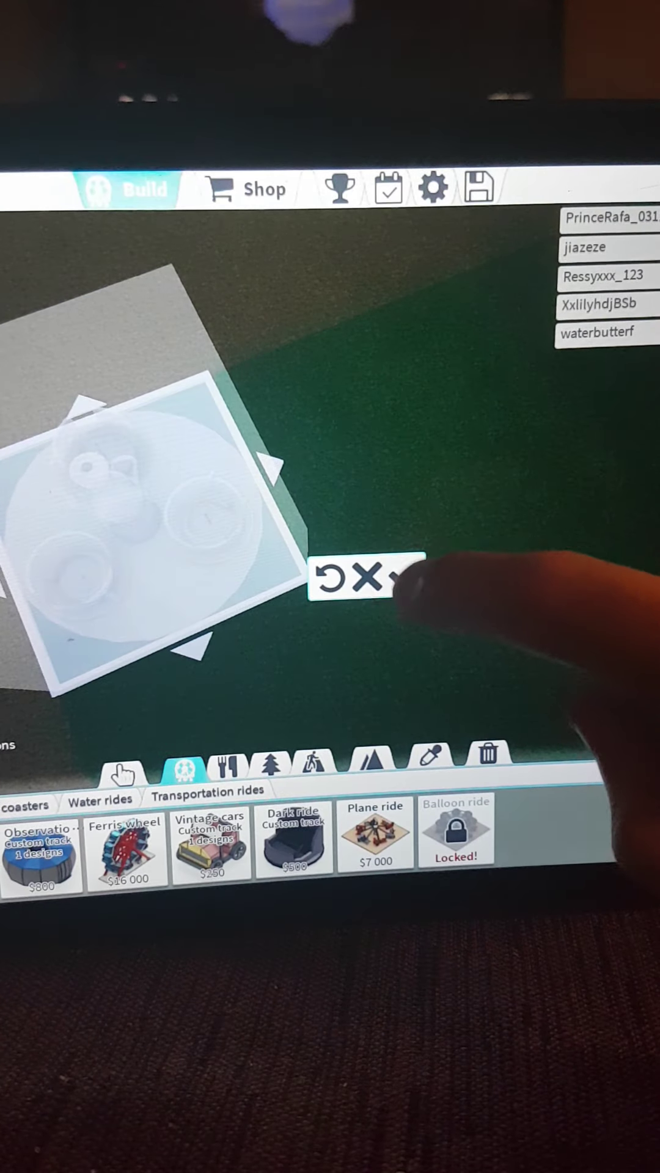
pyautogui.click(404, 573)
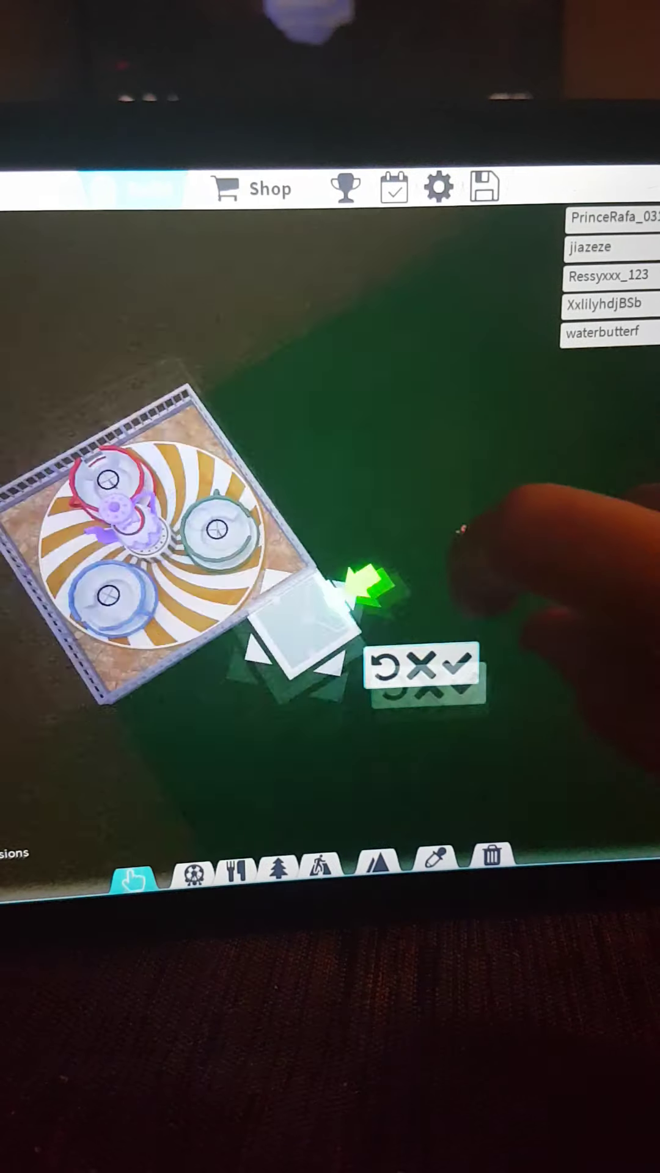
pyautogui.scroll(-3, 367, 550)
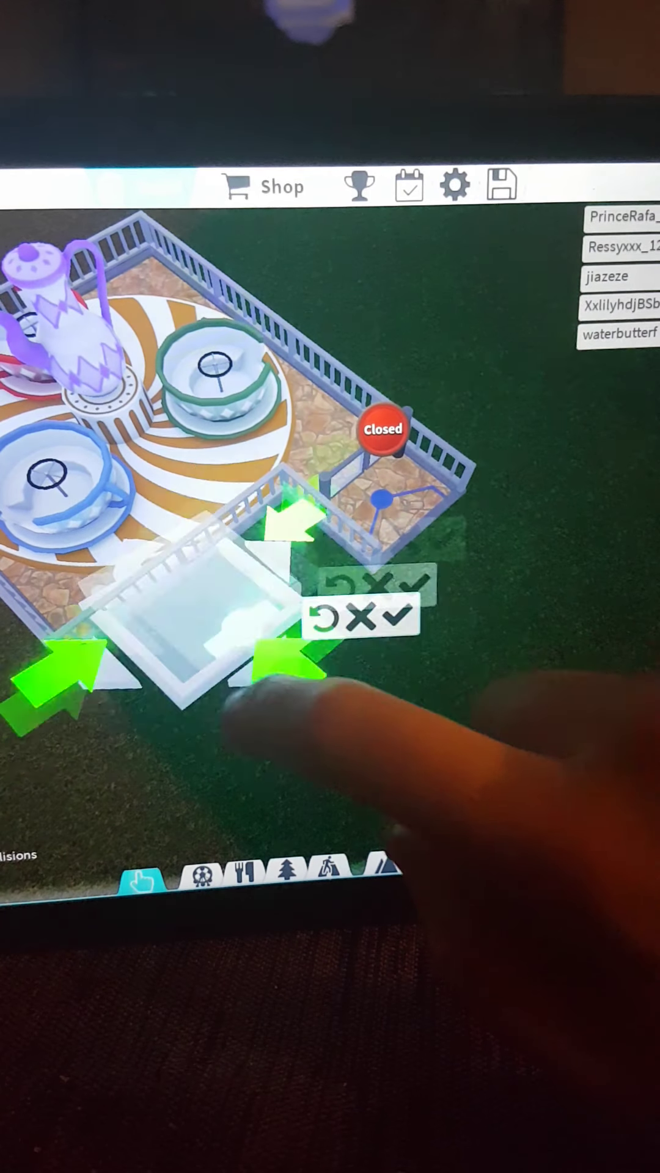
# Cancel the Teacups exit placement, check the ride's warnings, and open the Rides catalogue.
pyautogui.moveTo(275, 679); pyautogui.dragTo(239, 725)
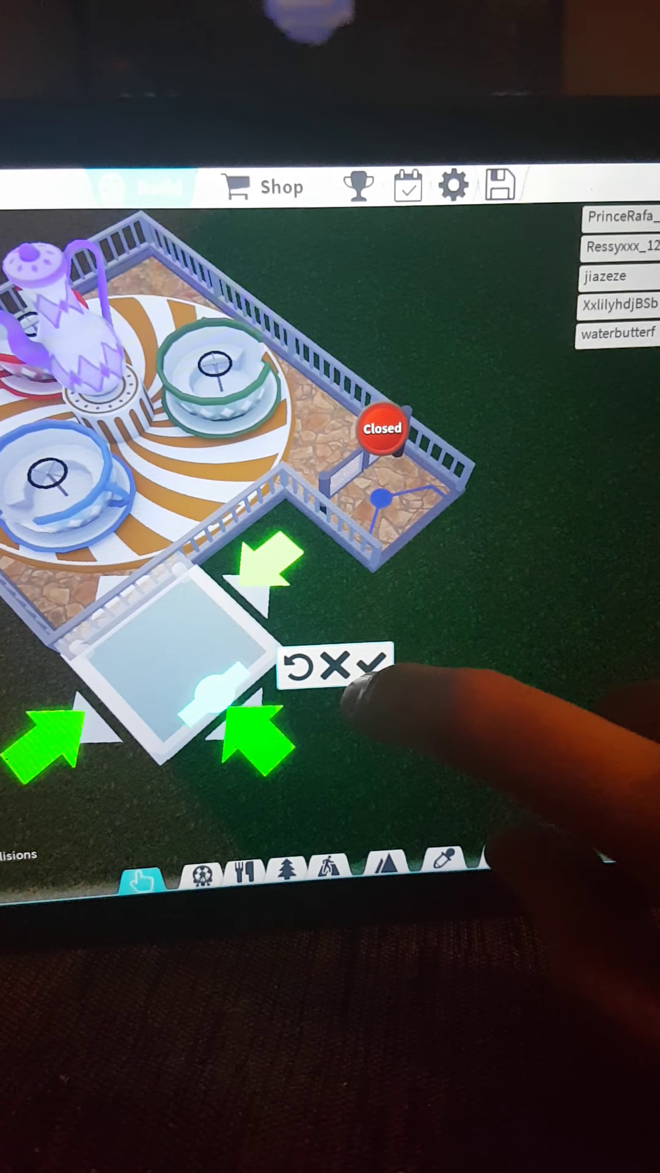
pyautogui.click(339, 665)
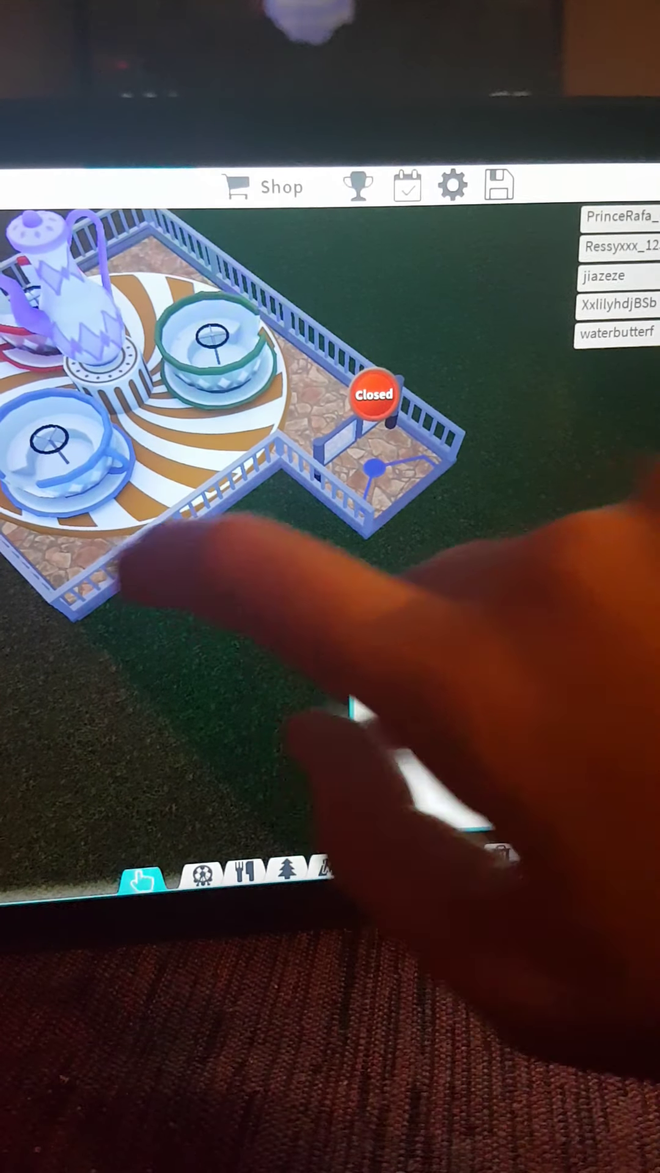
pyautogui.click(212, 514)
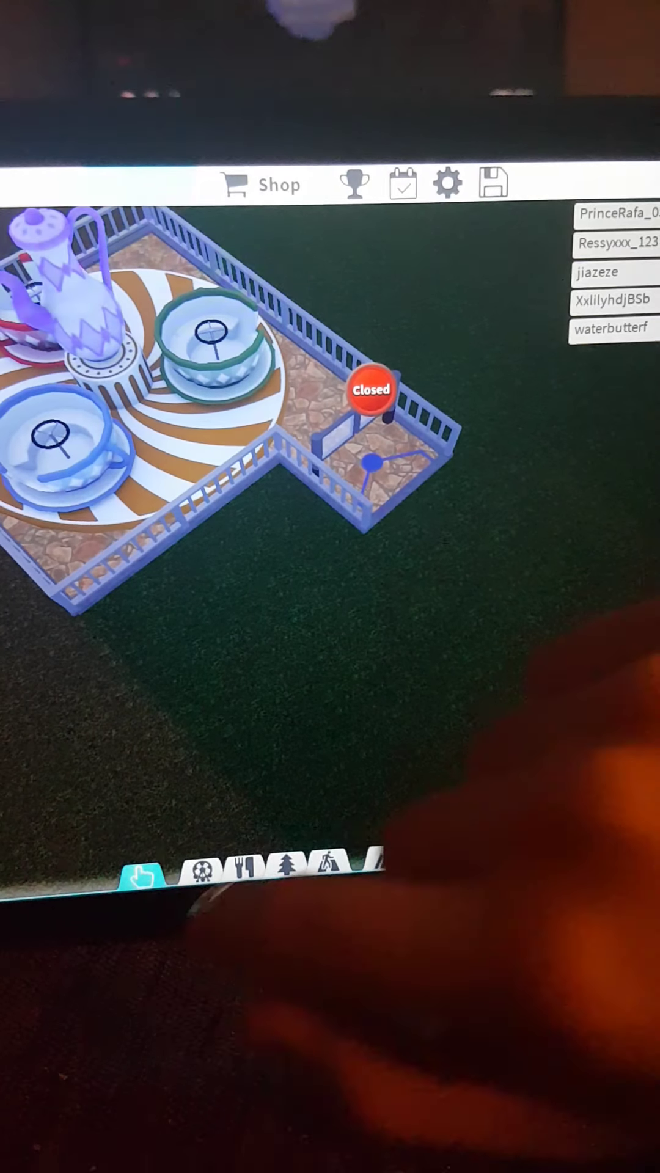
pyautogui.click(200, 875)
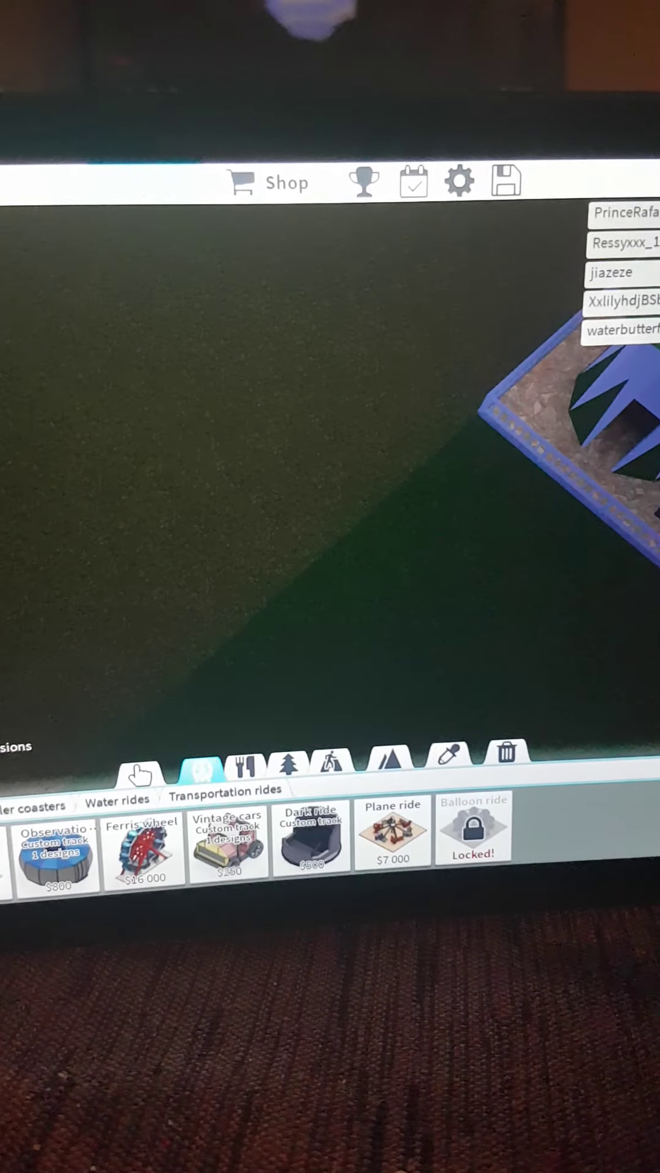
# Place the Spiral slide on the ground and close its settings panel.
pyautogui.moveTo(367, 458); pyautogui.dragTo(229, 550)
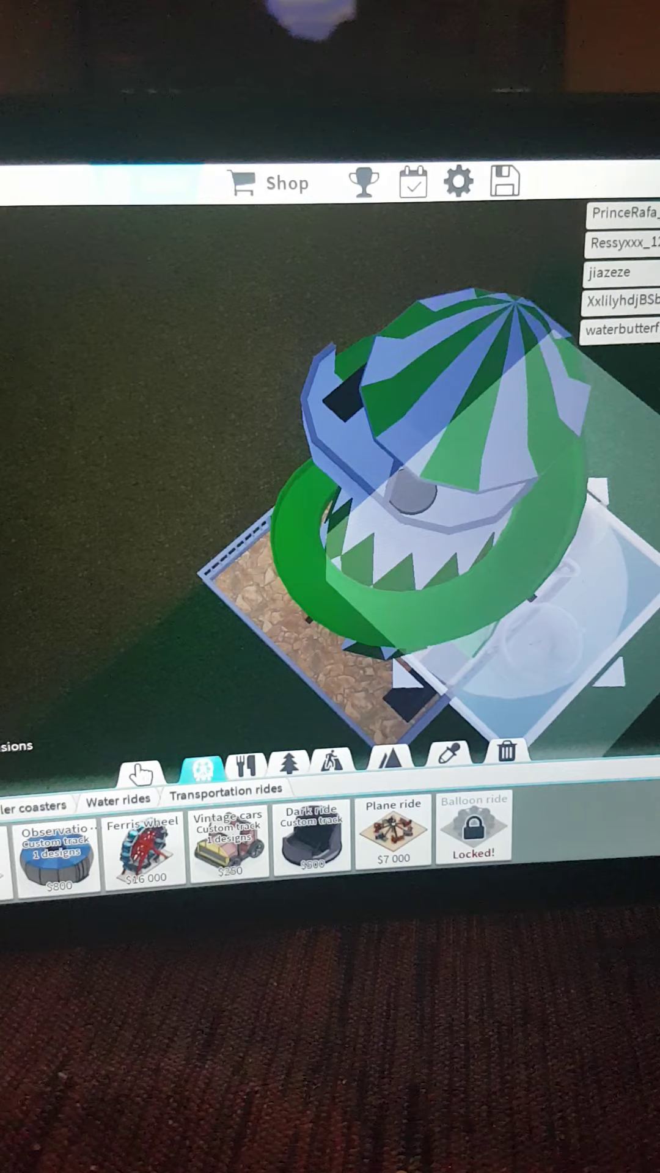
pyautogui.click(550, 595)
pyautogui.click(229, 412)
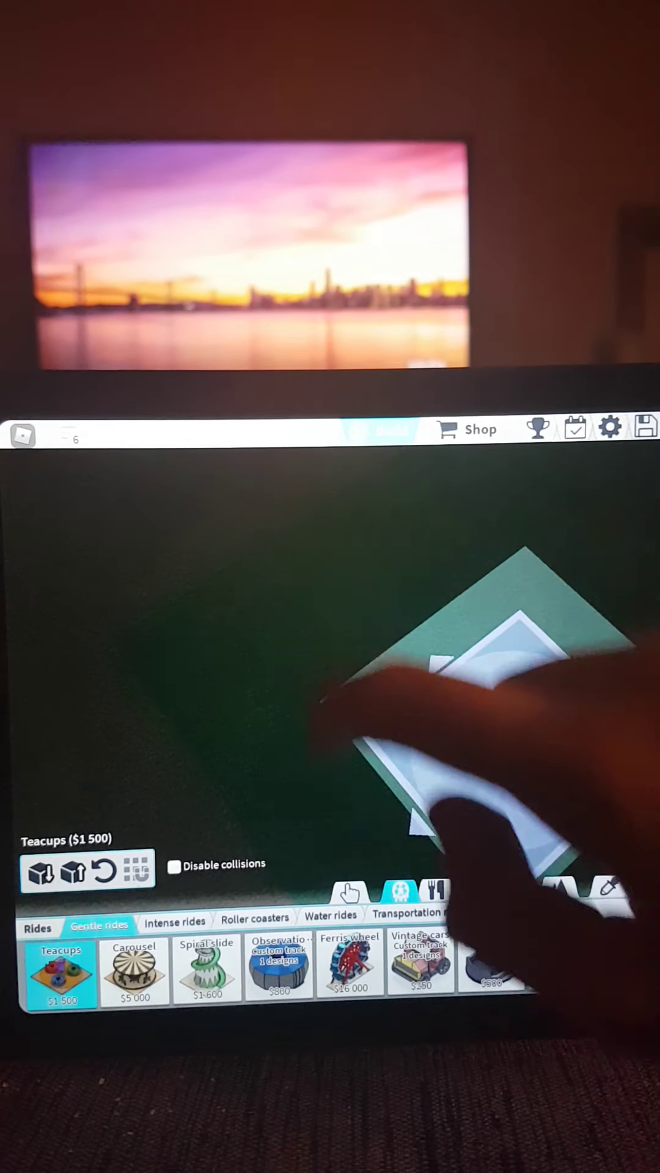
# Place the Teacups ride at the upper left, with its entrance against the fence.
pyautogui.moveTo(477, 752); pyautogui.dragTo(229, 641)
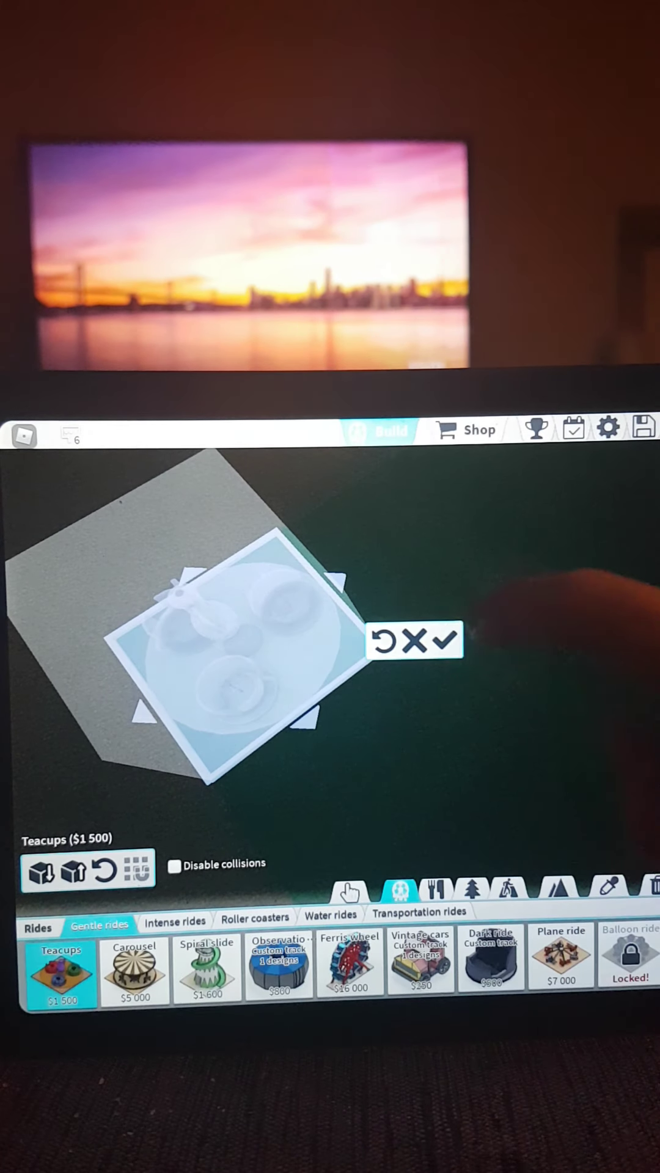
pyautogui.click(445, 641)
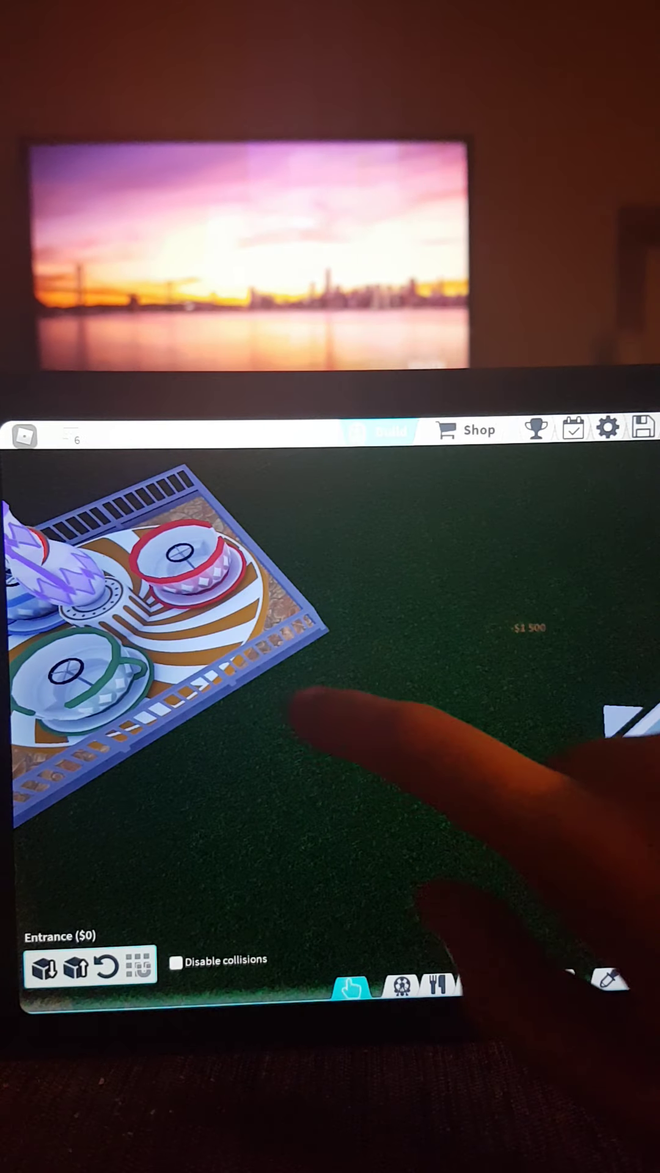
pyautogui.click(349, 716)
pyautogui.moveTo(440, 826); pyautogui.dragTo(550, 752)
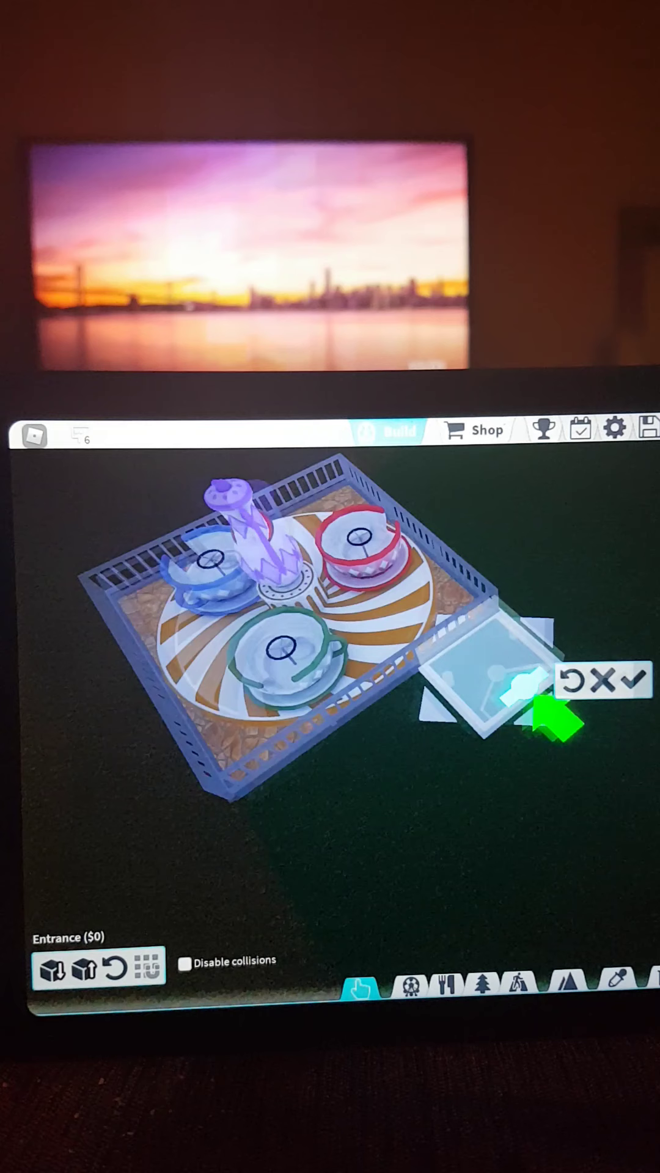
pyautogui.moveTo(367, 826); pyautogui.dragTo(421, 807)
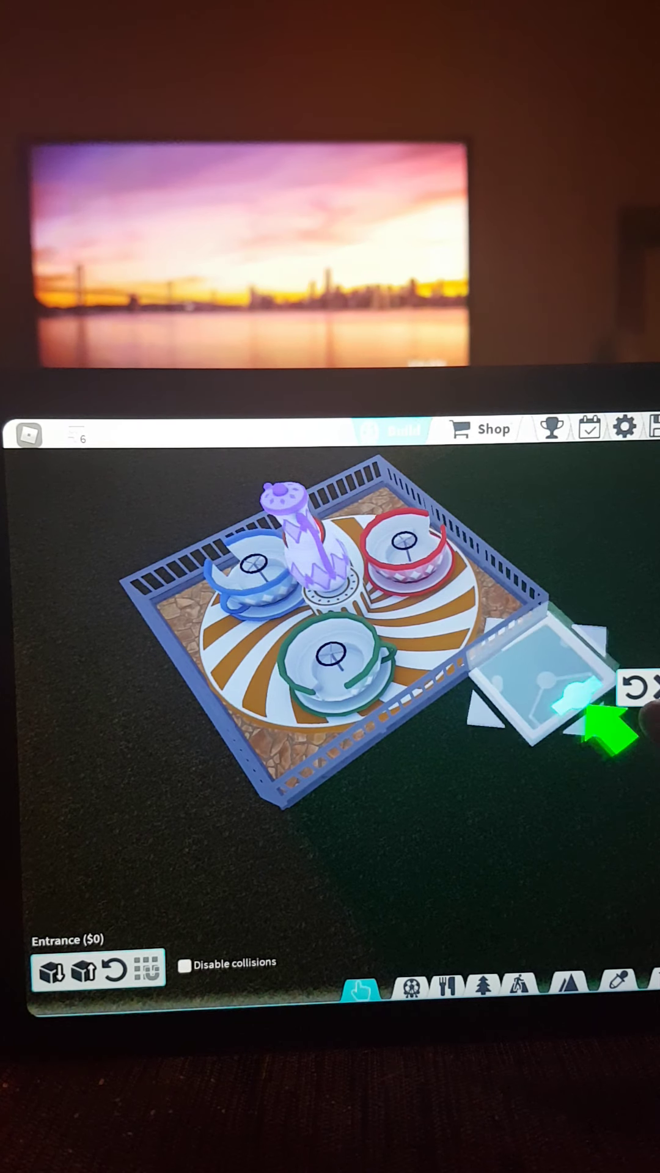
pyautogui.click(541, 678)
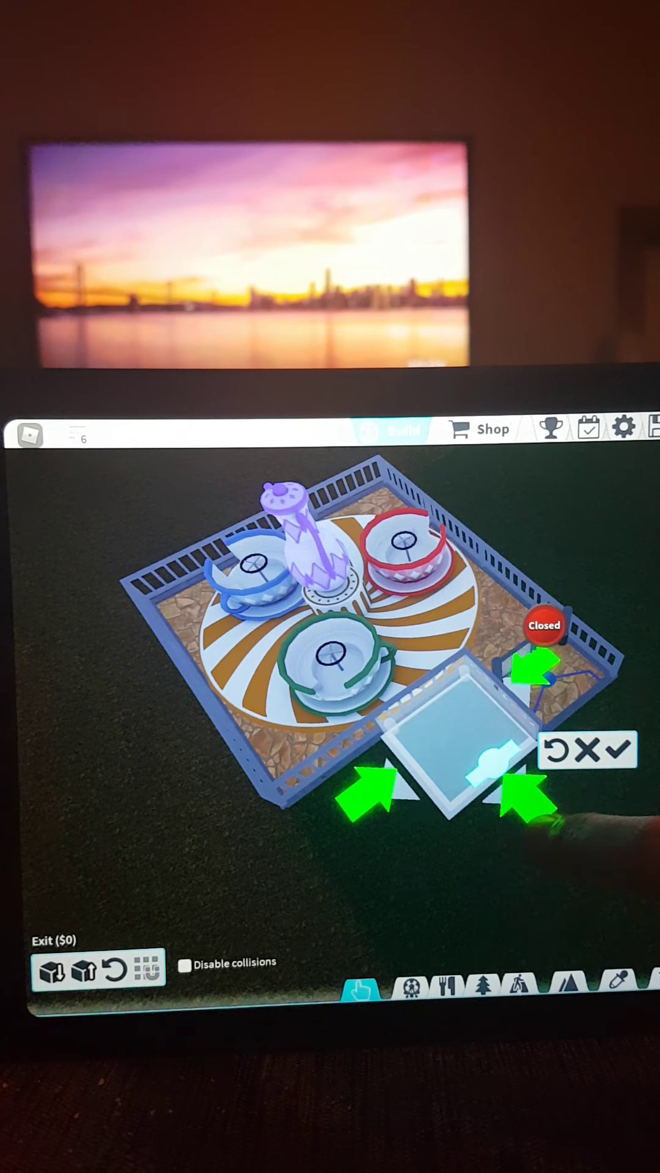
# Place the Teacups exit with its path leading out.
pyautogui.moveTo(514, 862); pyautogui.dragTo(459, 880)
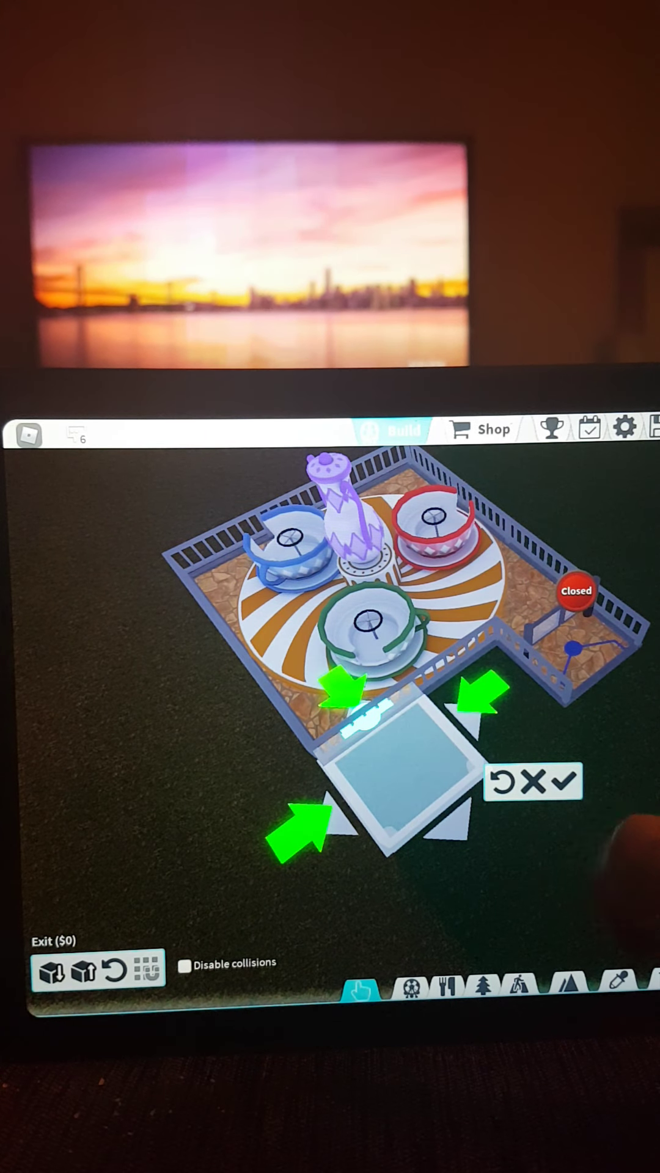
pyautogui.click(562, 781)
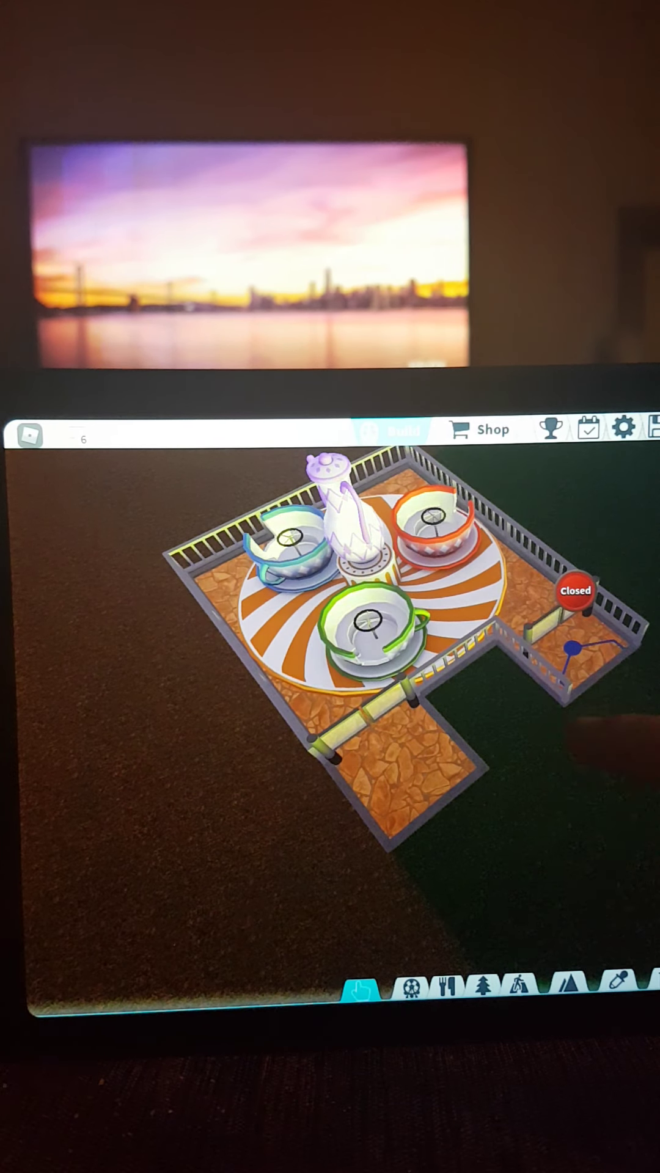
pyautogui.click(410, 988)
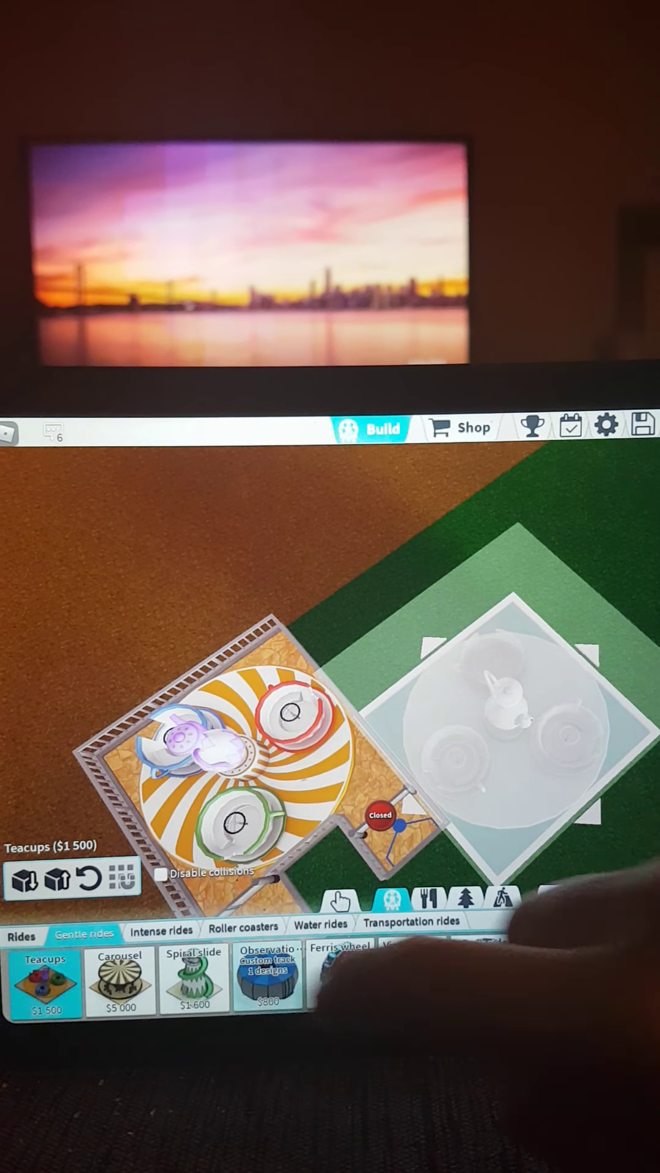
# Place a standard Observation tower from Gentle rides beside the Teacups.
pyautogui.click(266, 976)
pyautogui.click(348, 839)
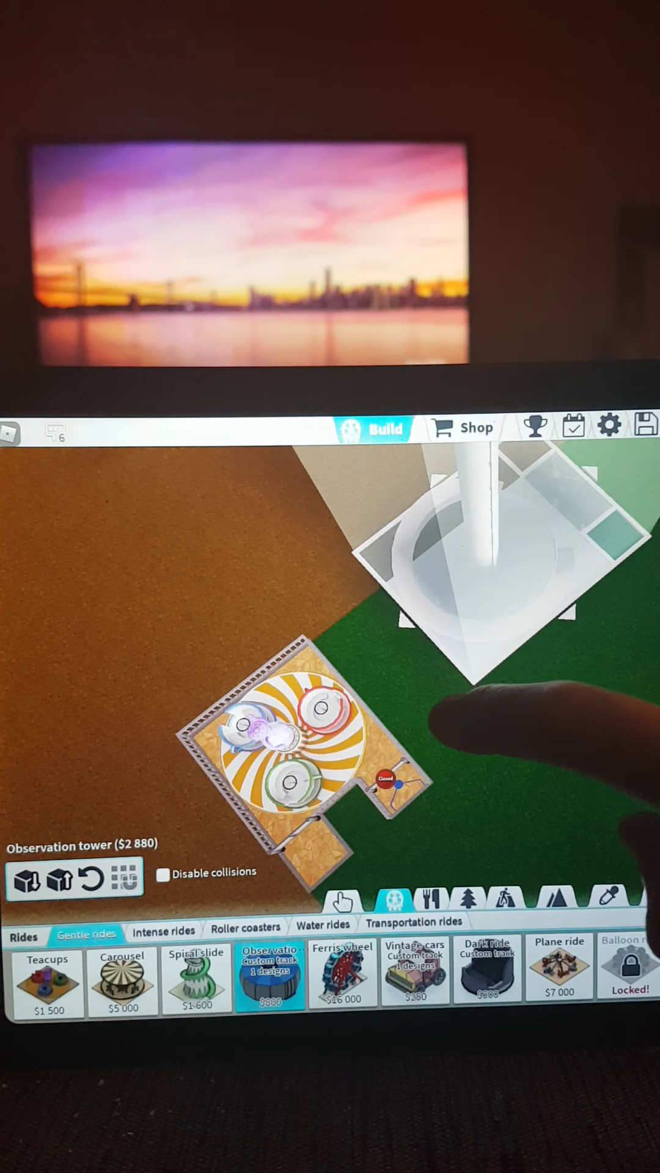
pyautogui.moveTo(623, 595)
pyautogui.mouseDown()
pyautogui.moveTo(432, 660)
pyautogui.moveTo(514, 669)
pyautogui.mouseUp()
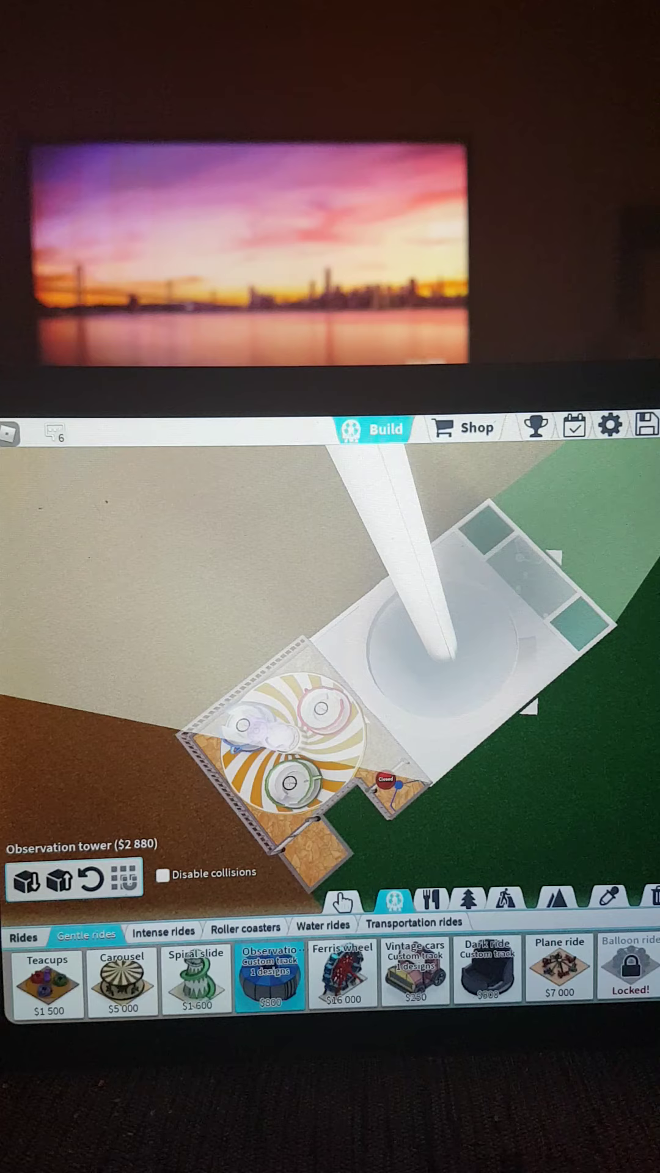
pyautogui.click(25, 881)
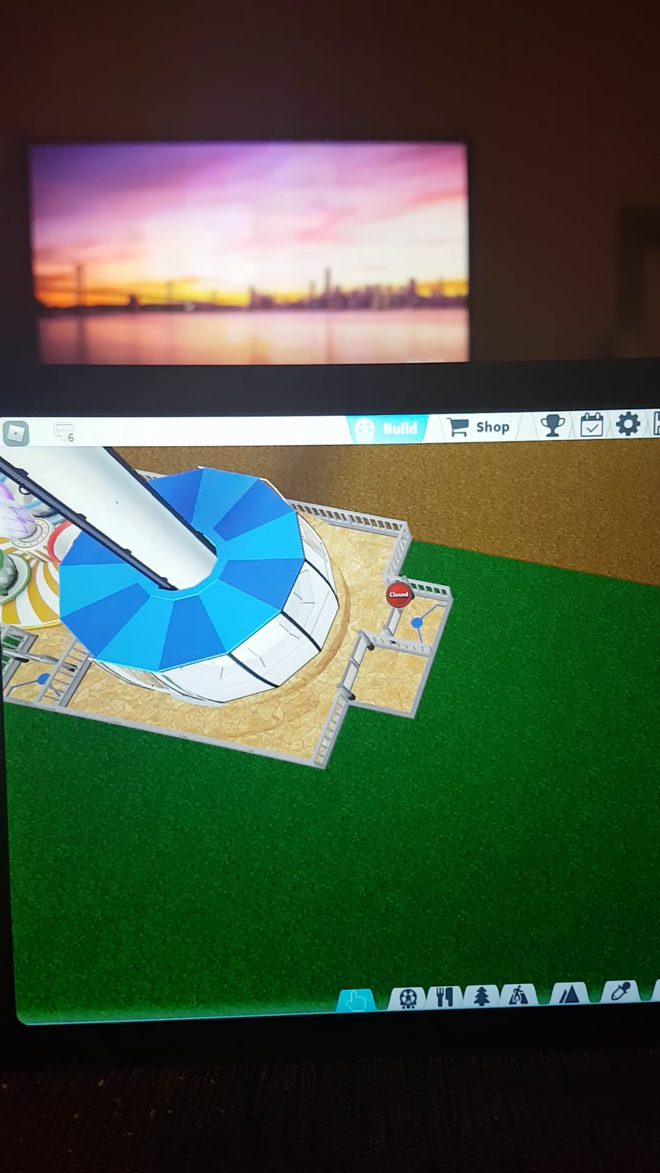
pyautogui.scroll(-4, 330, 642)
# Set the Observation tower's Ride state to Open.
pyautogui.click(398, 594)
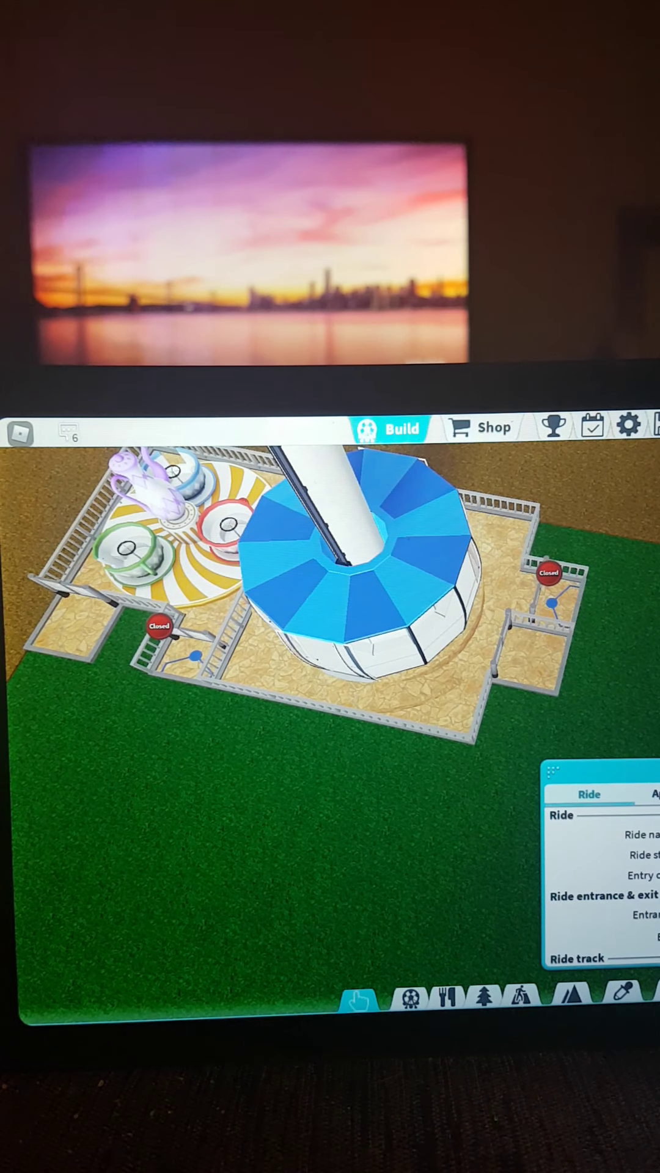
pyautogui.click(548, 573)
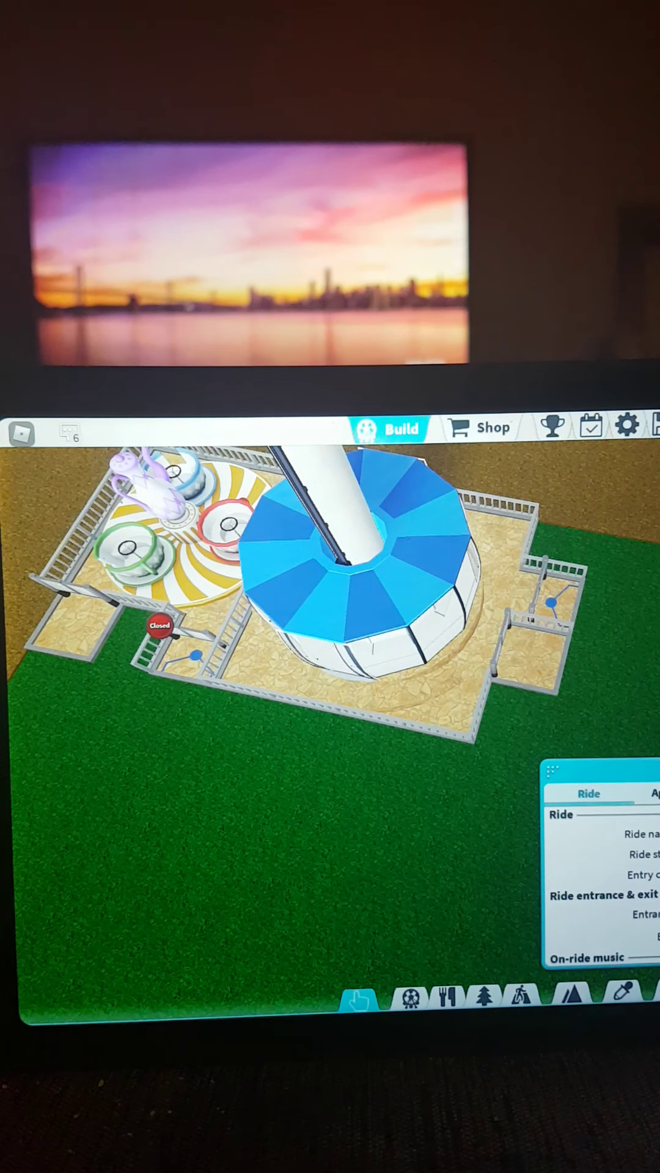
pyautogui.moveTo(275, 825); pyautogui.dragTo(385, 843)
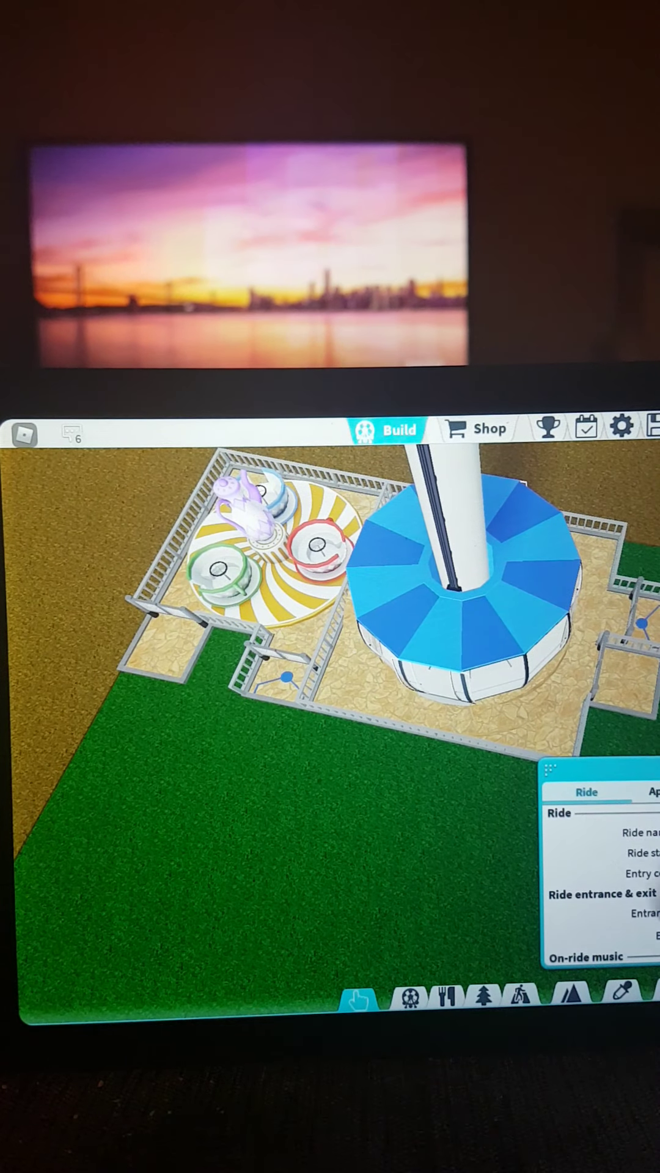
pyautogui.click(633, 770)
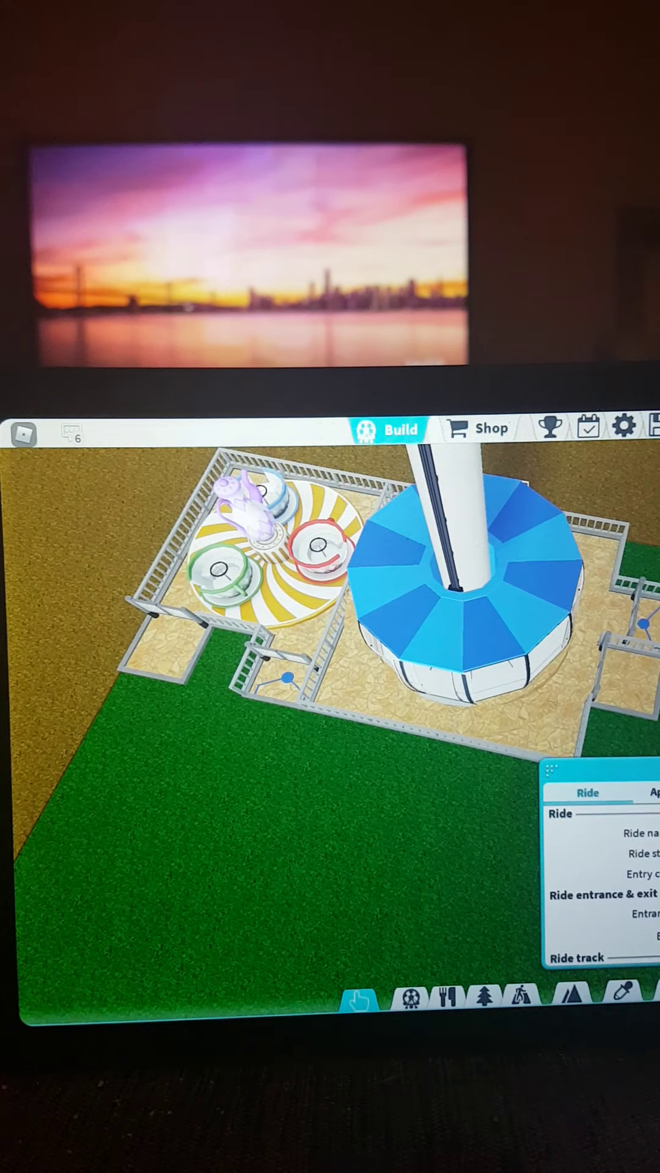
# Try removing the Observation tower, then cancel the Remove ride dialog.
pyautogui.click(586, 825)
pyautogui.click(514, 642)
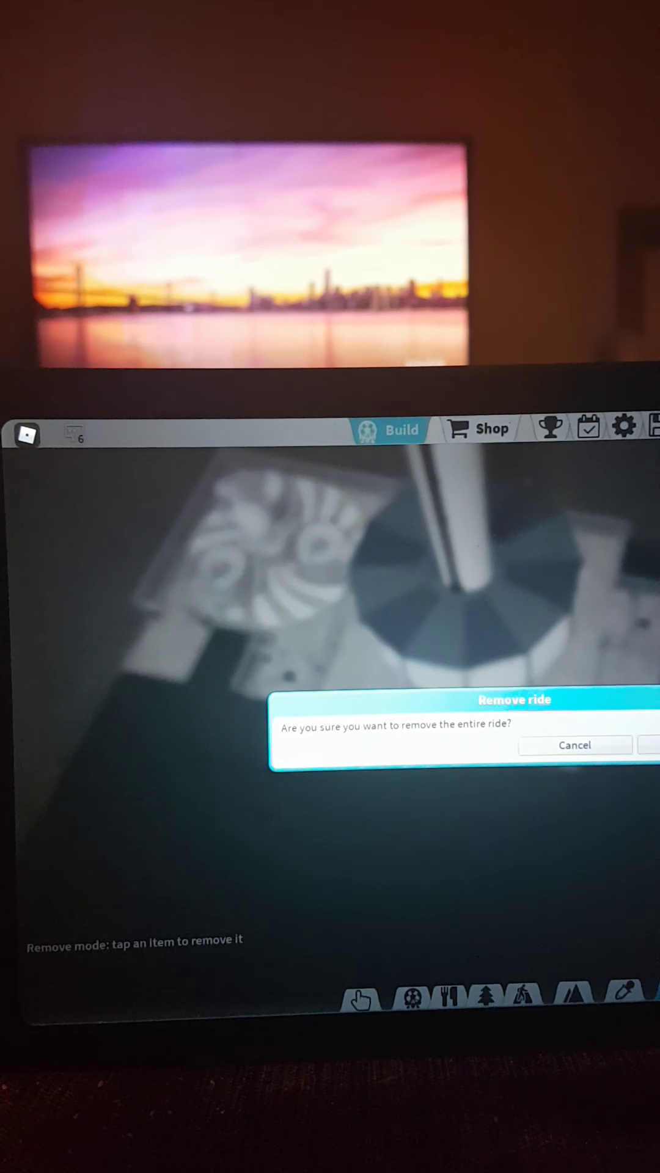
pyautogui.click(646, 746)
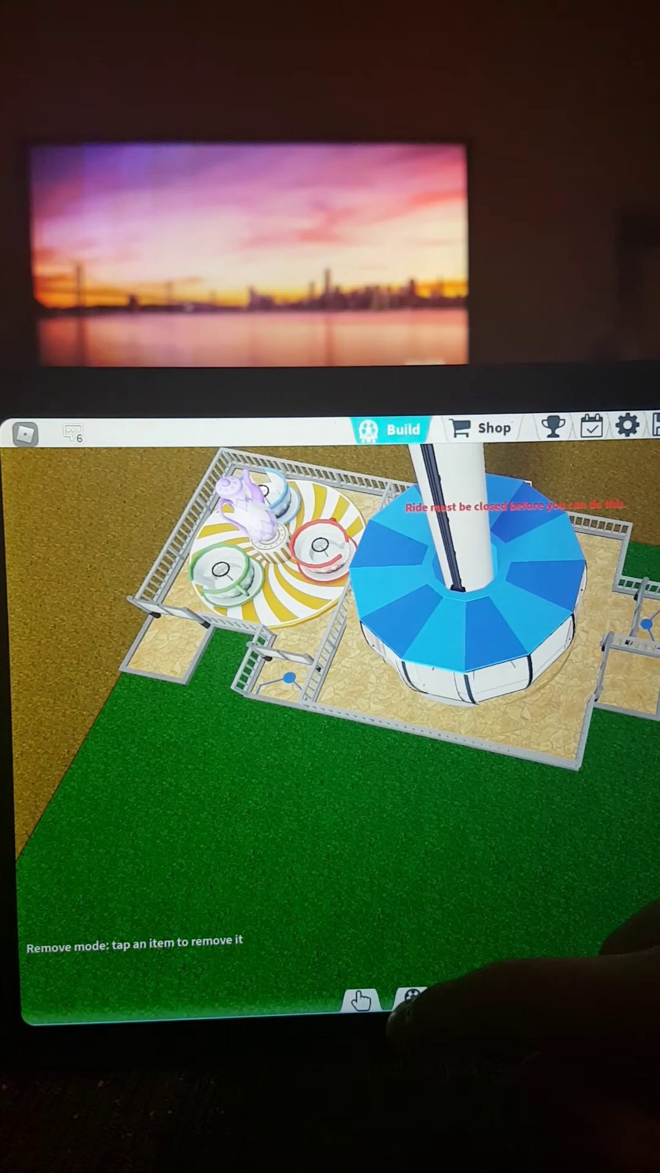
pyautogui.click(413, 999)
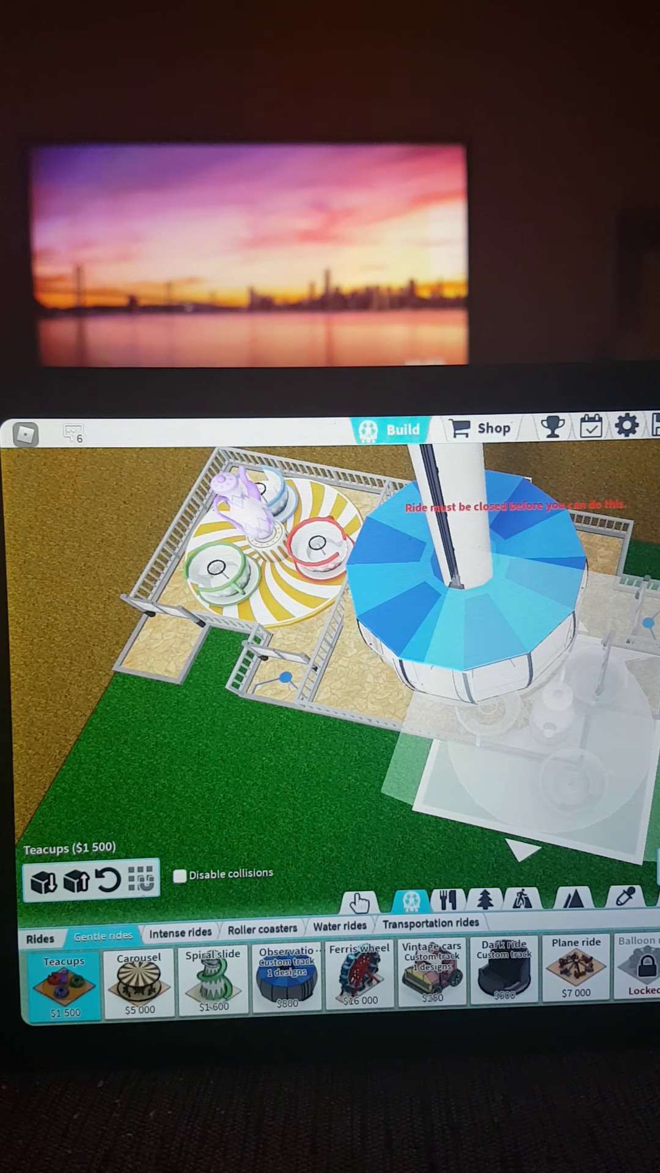
pyautogui.click(623, 899)
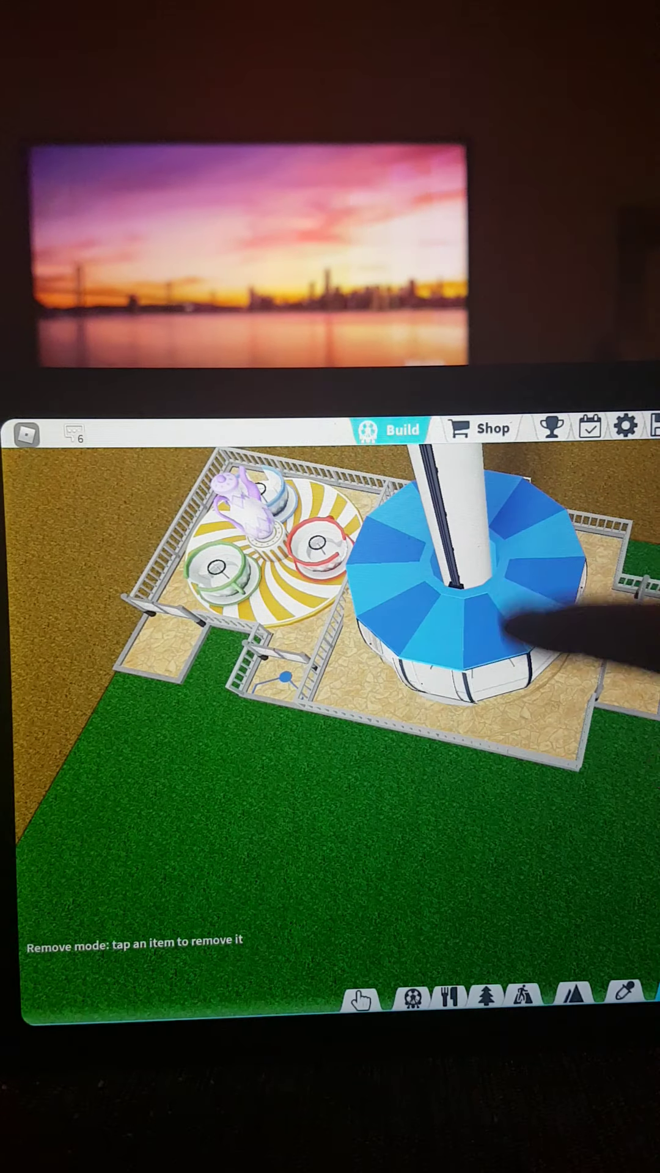
pyautogui.click(513, 624)
pyautogui.click(576, 747)
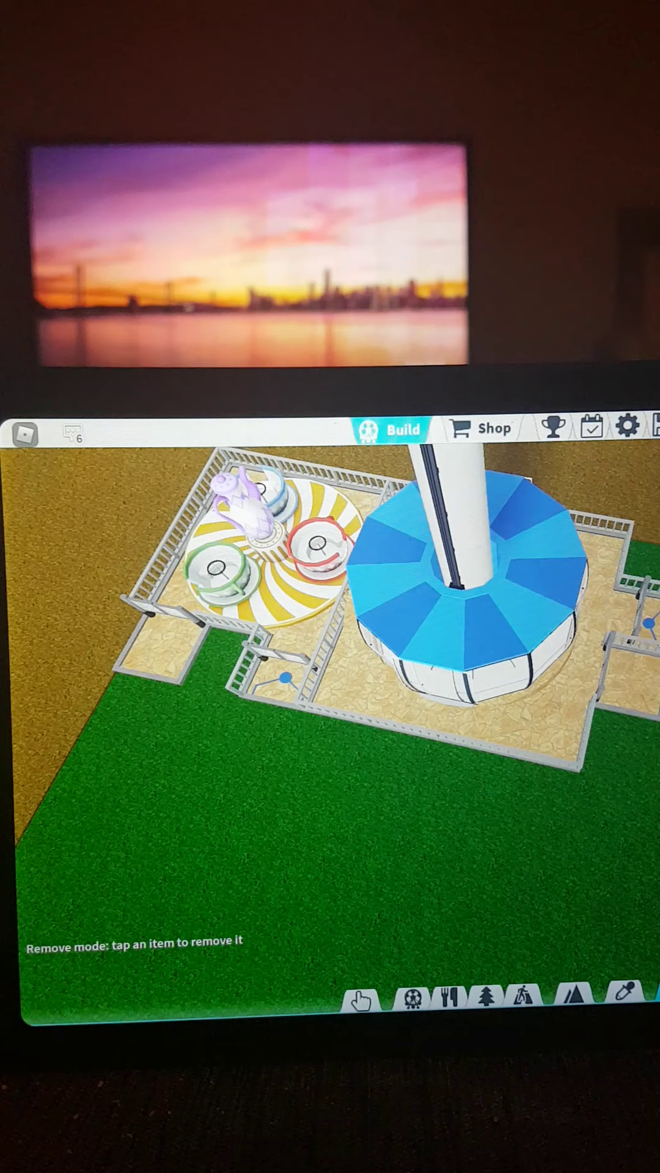
# Browse the Observation tower designs, cancel placement and close the ride settings panel.
pyautogui.click(467, 587)
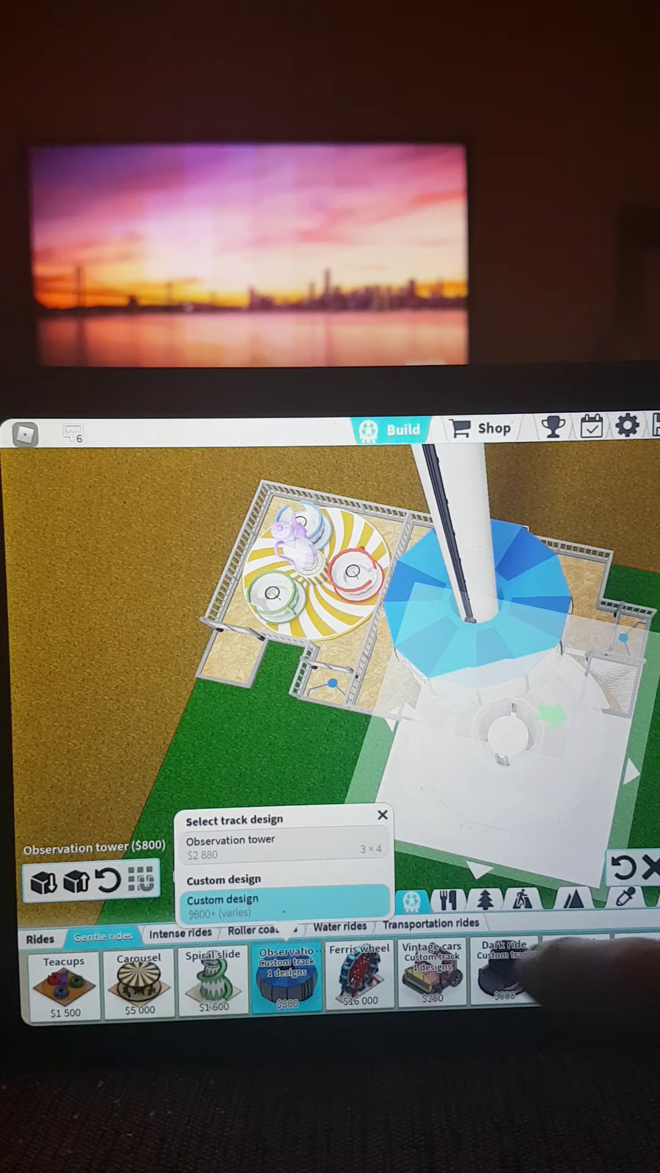
pyautogui.click(447, 900)
pyautogui.click(411, 900)
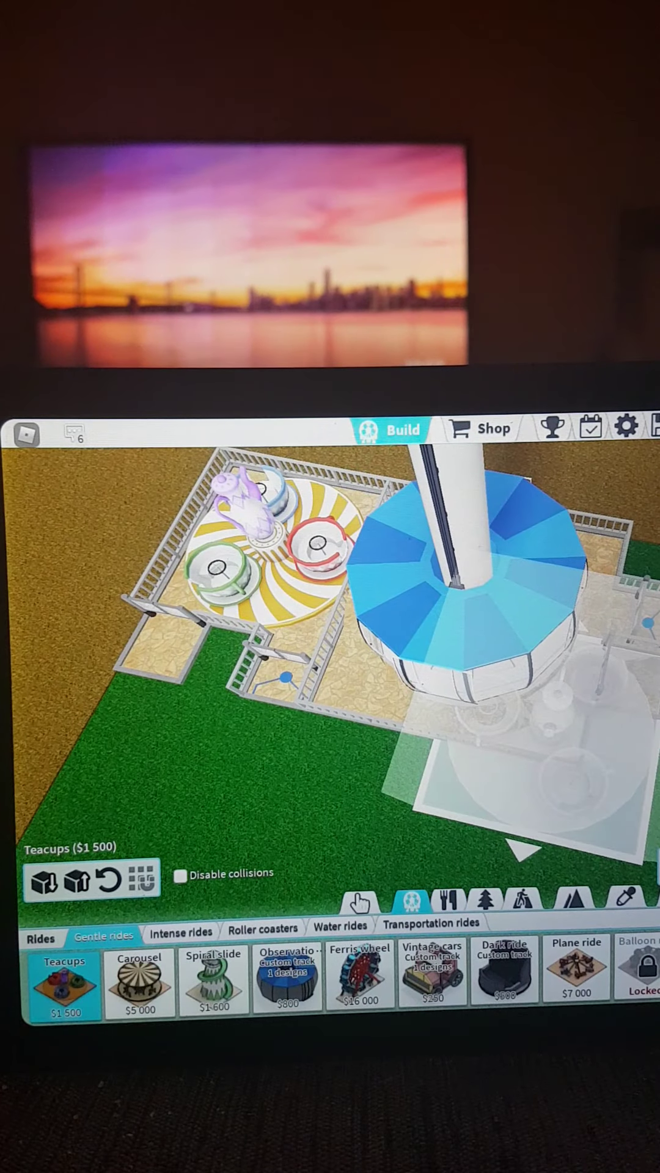
pyautogui.press('Escape')
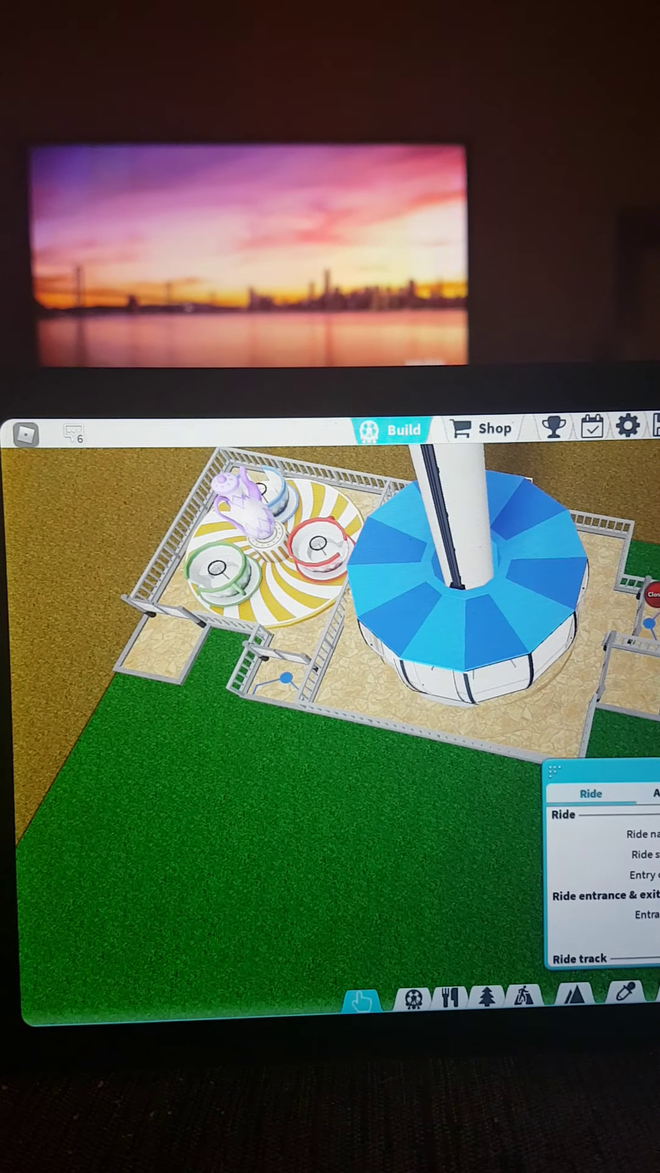
pyautogui.press('Escape')
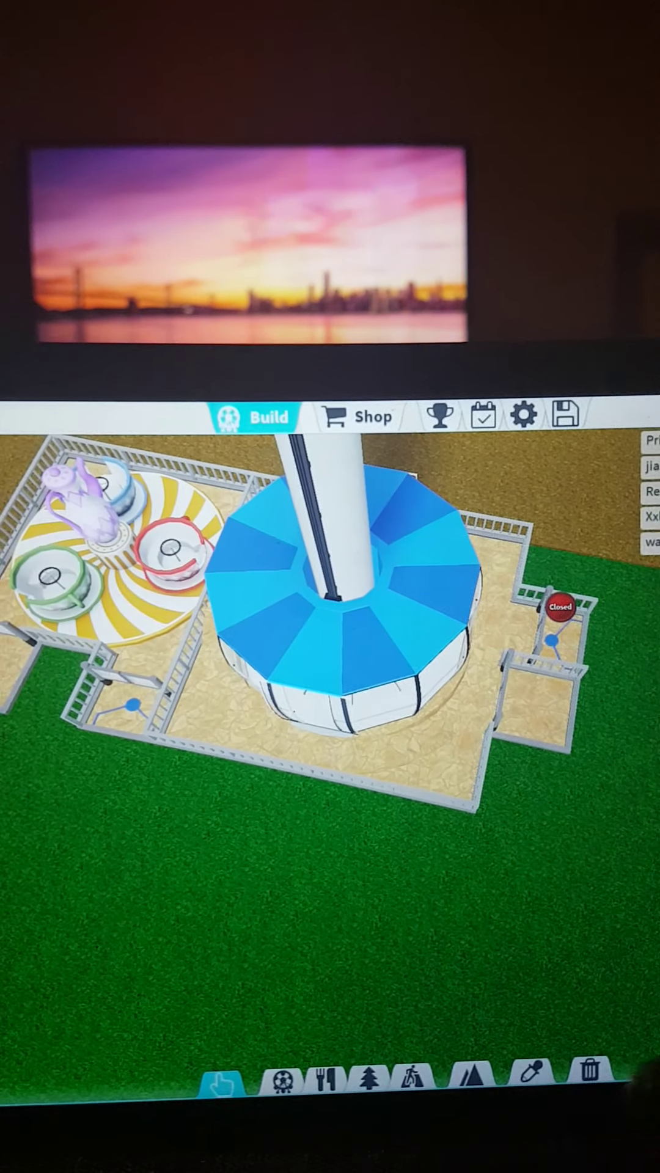
# Remove the blue observation tower.
pyautogui.click(650, 994)
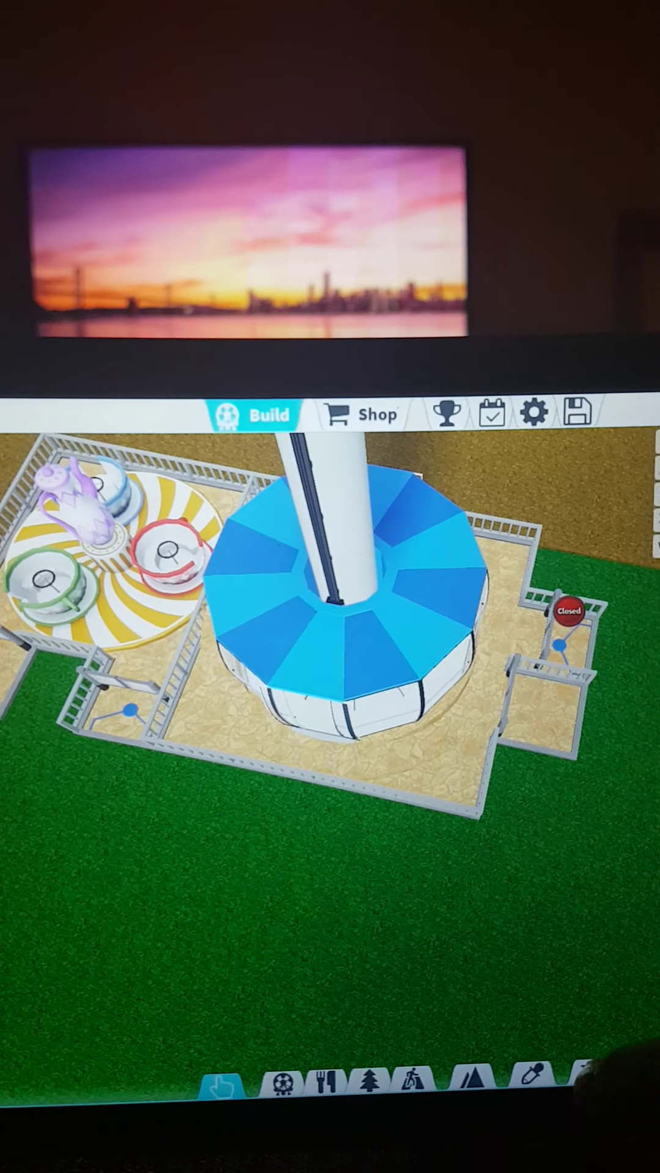
pyautogui.click(431, 697)
pyautogui.click(606, 775)
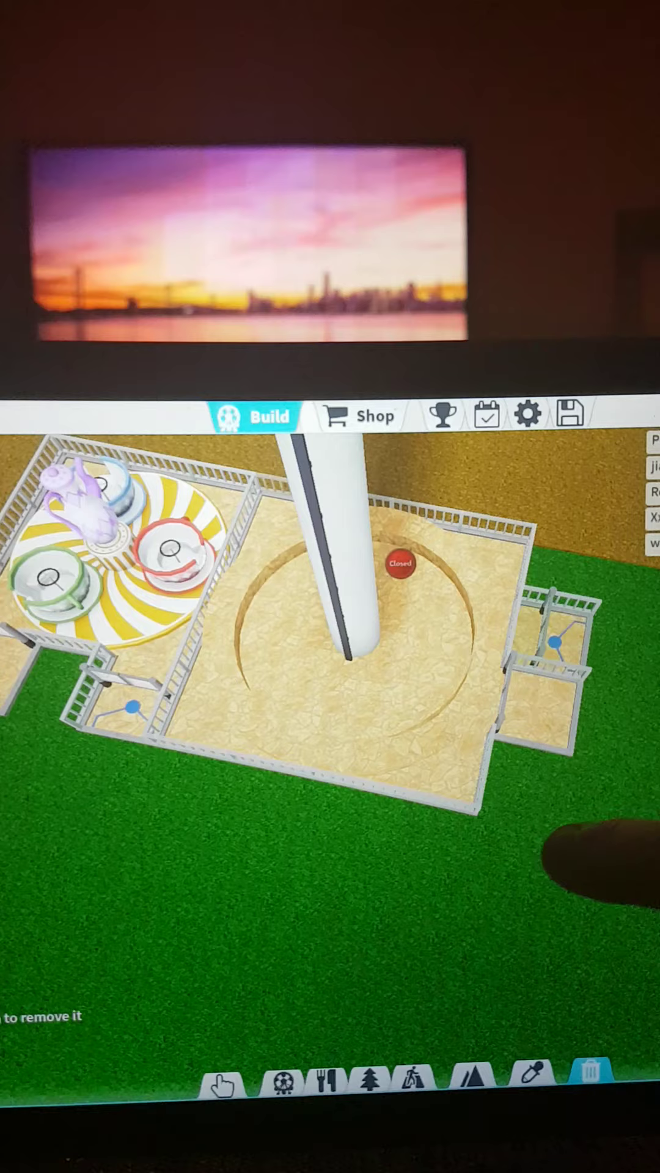
# Rebuild a standard observation tower beside the teacups, rotated to face the other way.
pyautogui.click(282, 1084)
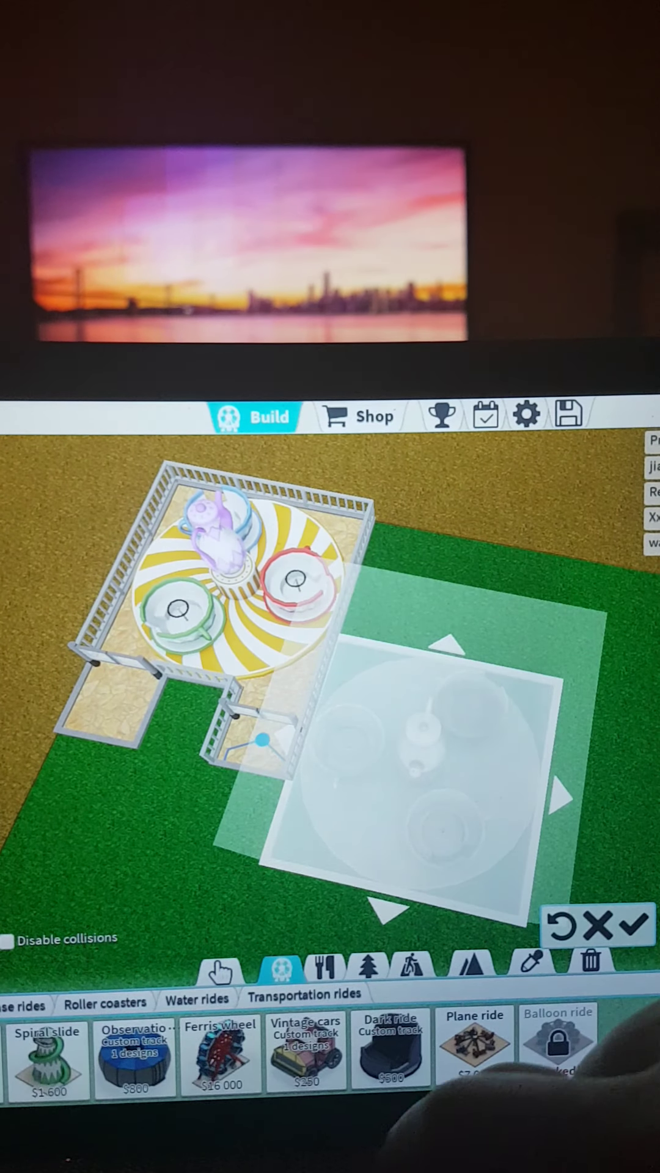
pyautogui.click(134, 1055)
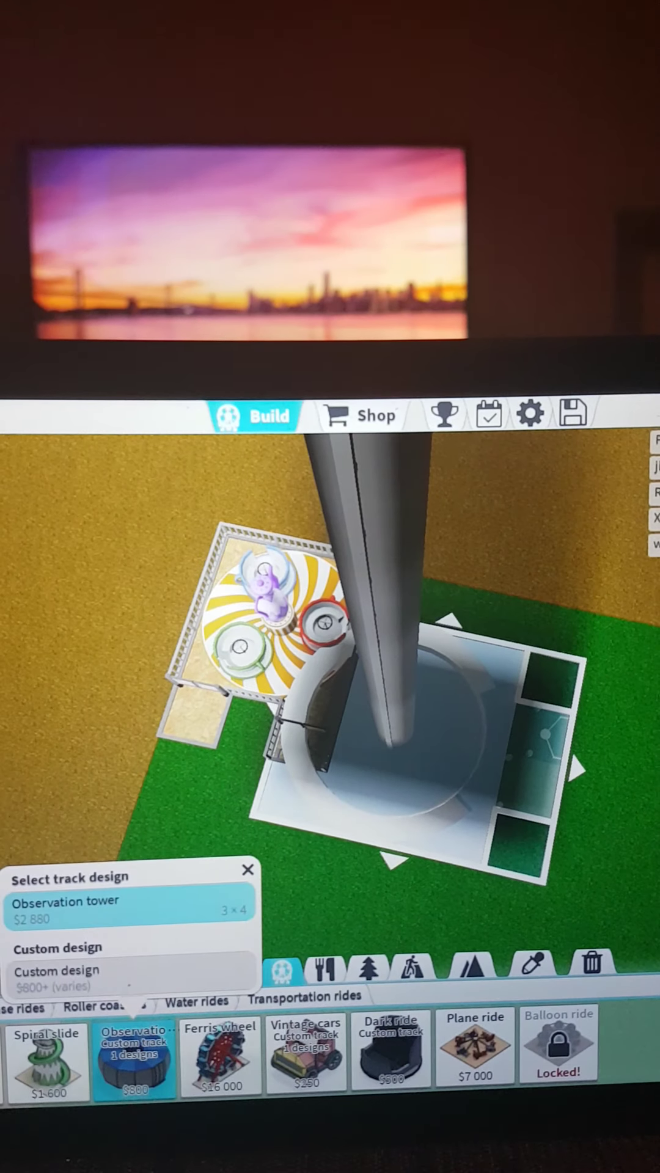
pyautogui.click(128, 907)
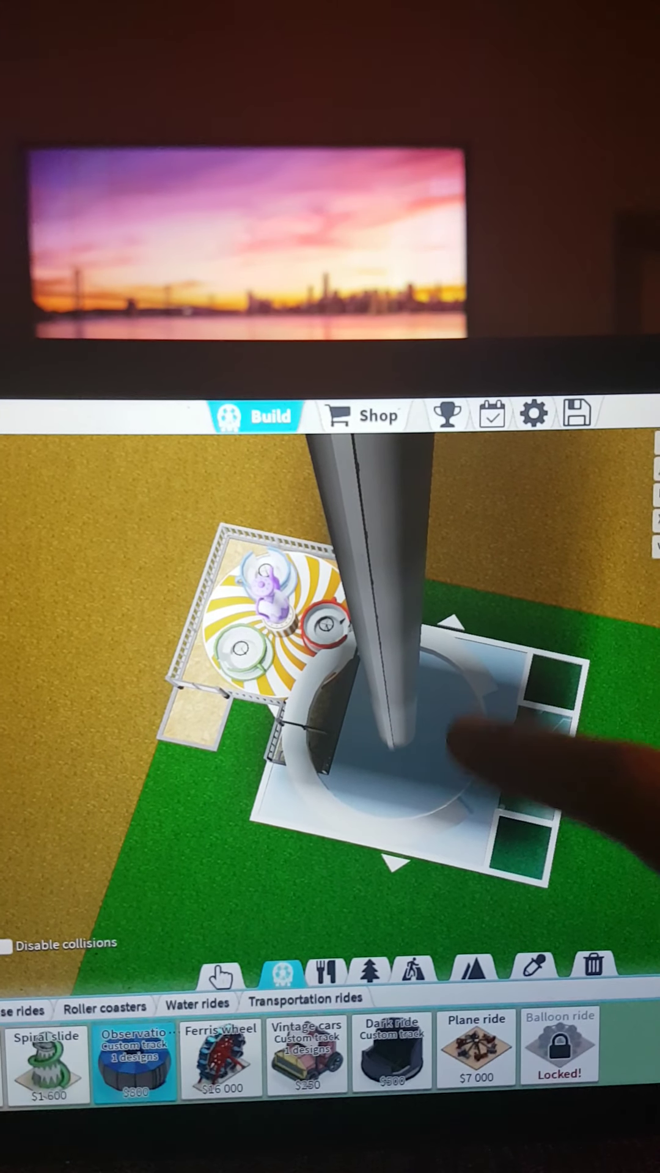
pyautogui.moveTo(476, 716); pyautogui.dragTo(514, 724)
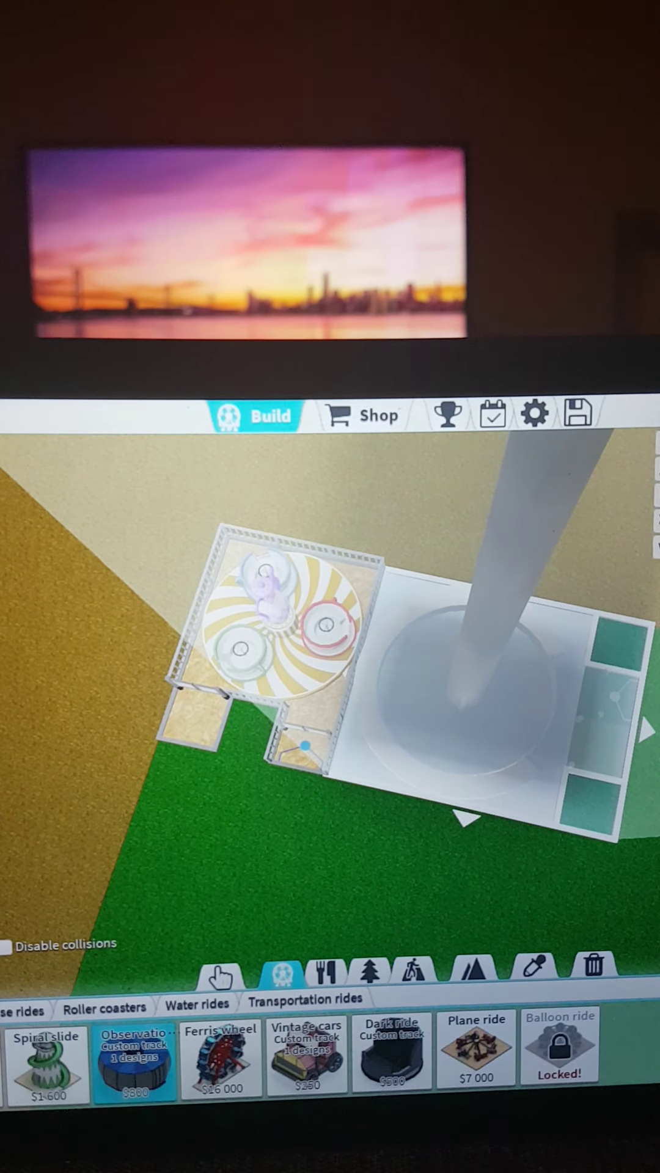
pyautogui.click(468, 697)
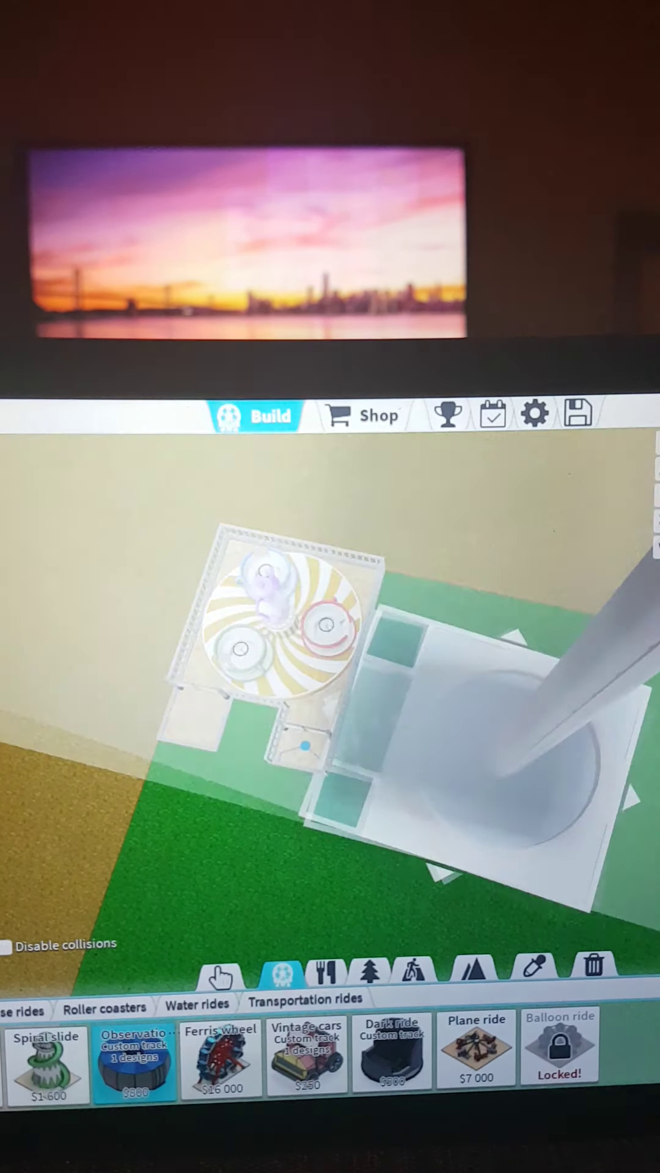
pyautogui.moveTo(458, 725)
pyautogui.mouseDown()
pyautogui.moveTo(522, 752)
pyautogui.moveTo(468, 724)
pyautogui.mouseUp()
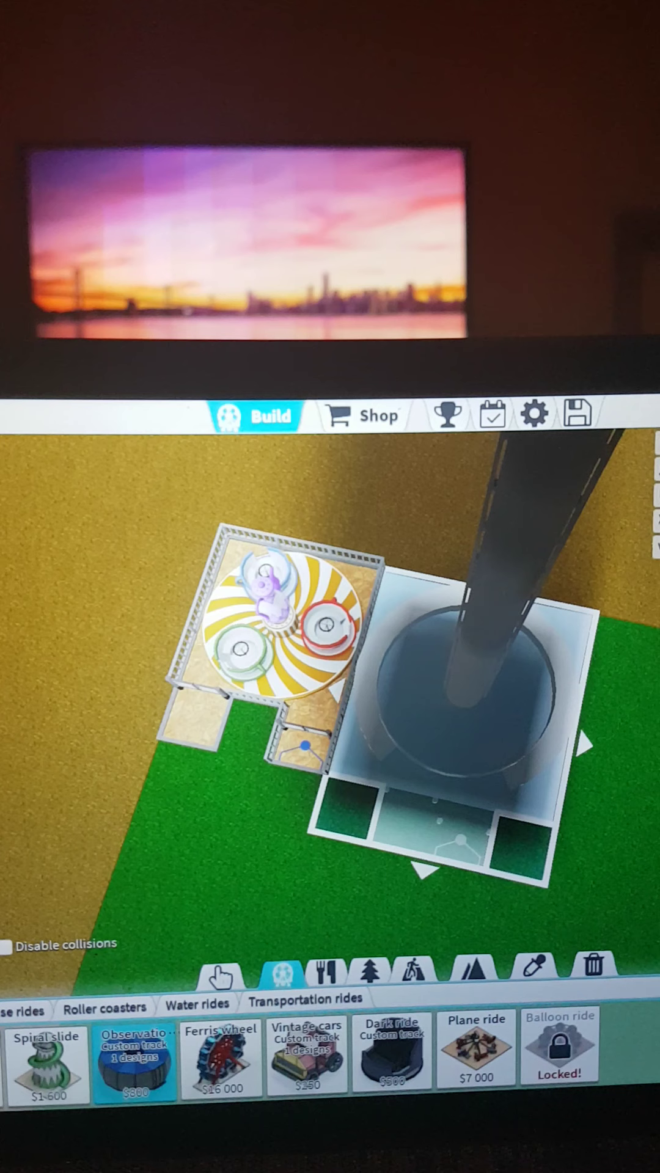
pyautogui.click(459, 696)
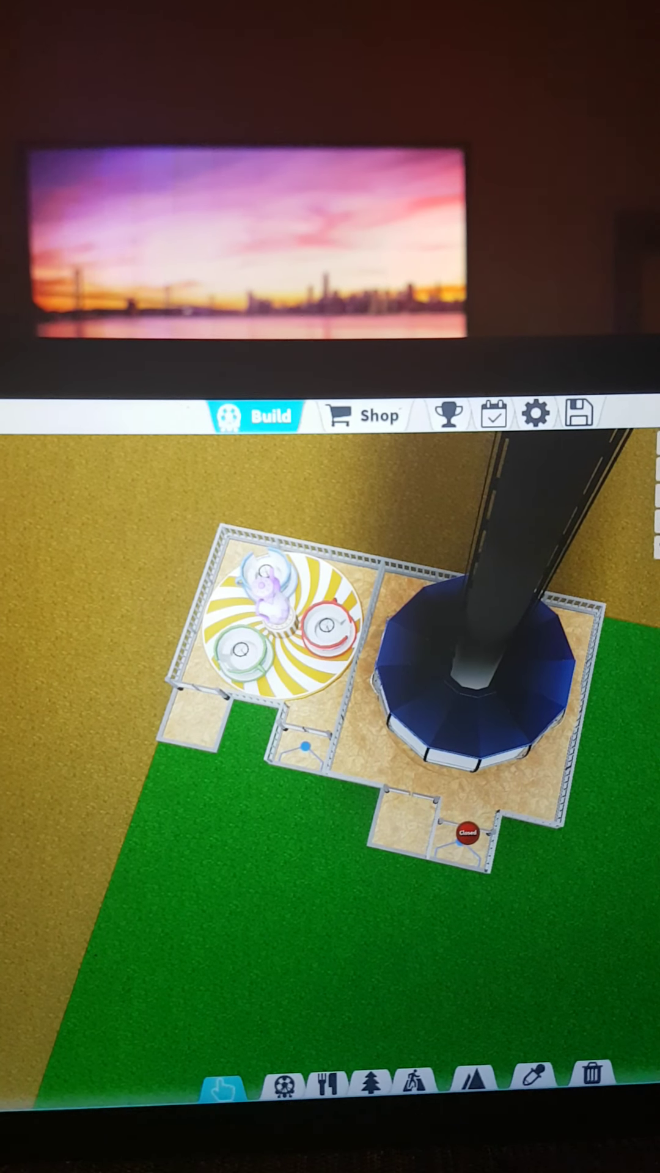
# Check the new tower's settings, close the panel, and look over the plot.
pyautogui.click(477, 679)
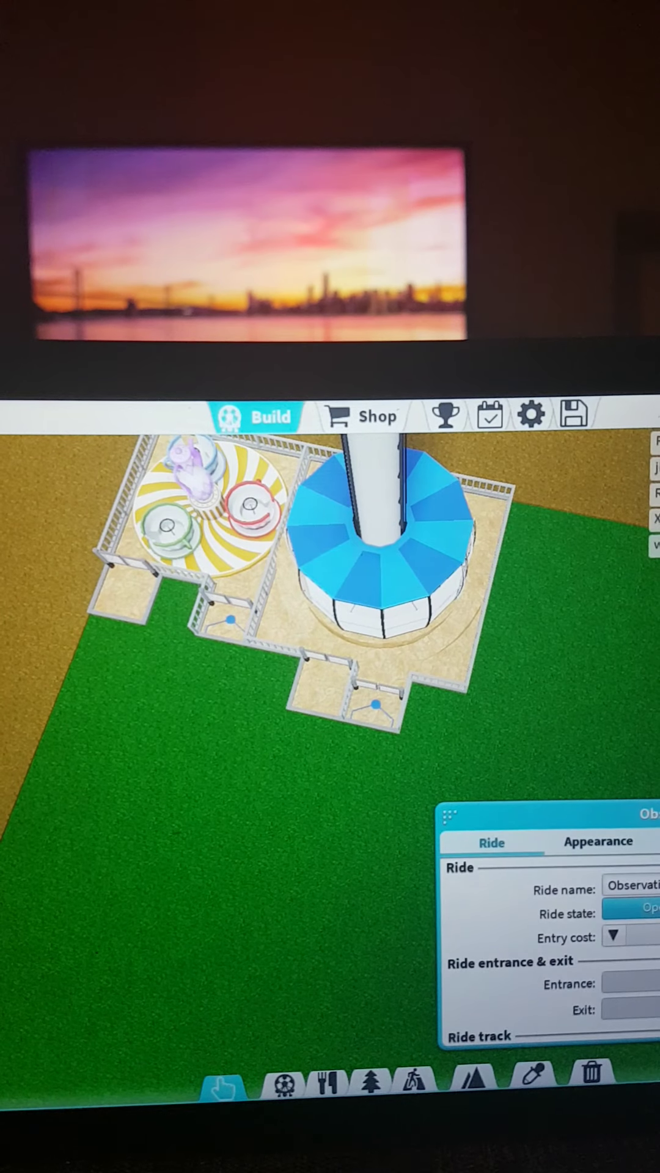
pyautogui.click(275, 871)
pyautogui.moveTo(412, 642); pyautogui.dragTo(276, 716)
pyautogui.click(285, 1086)
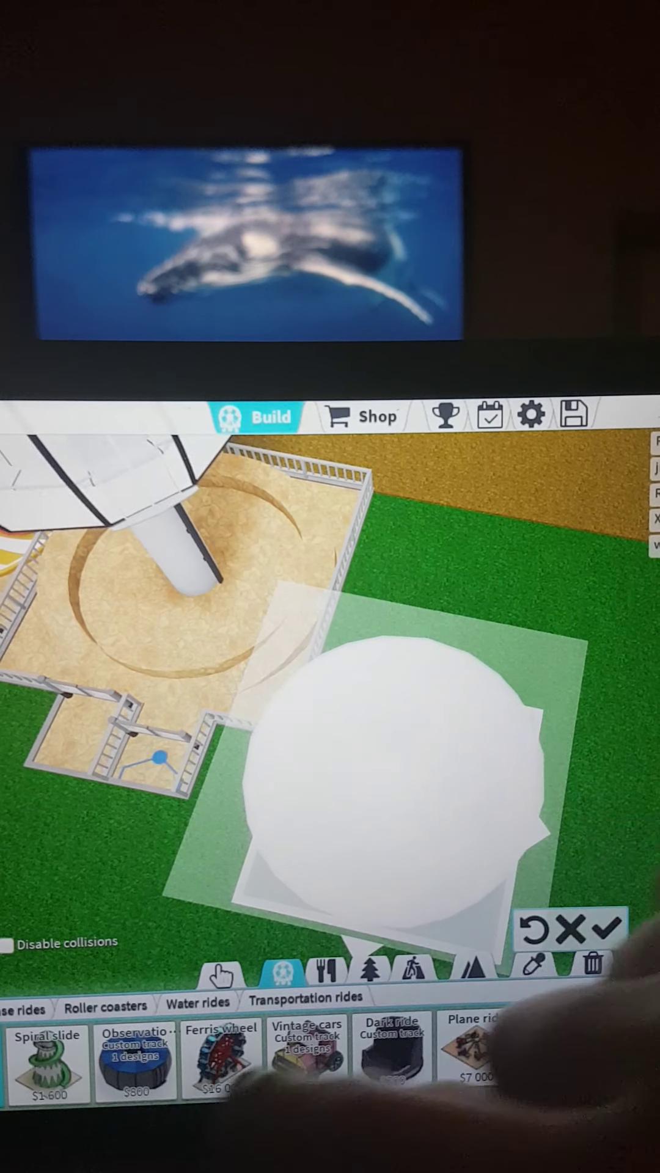
pyautogui.moveTo(349, 715)
pyautogui.mouseDown()
pyautogui.moveTo(440, 623)
pyautogui.moveTo(477, 743)
pyautogui.mouseUp()
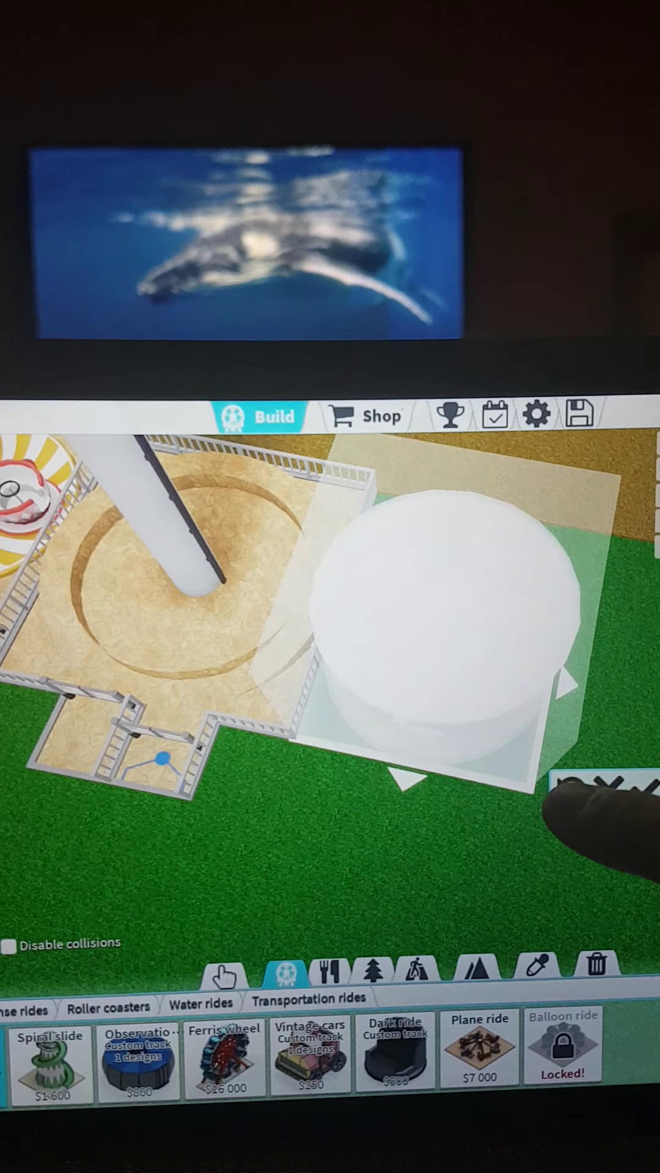
pyautogui.click(608, 790)
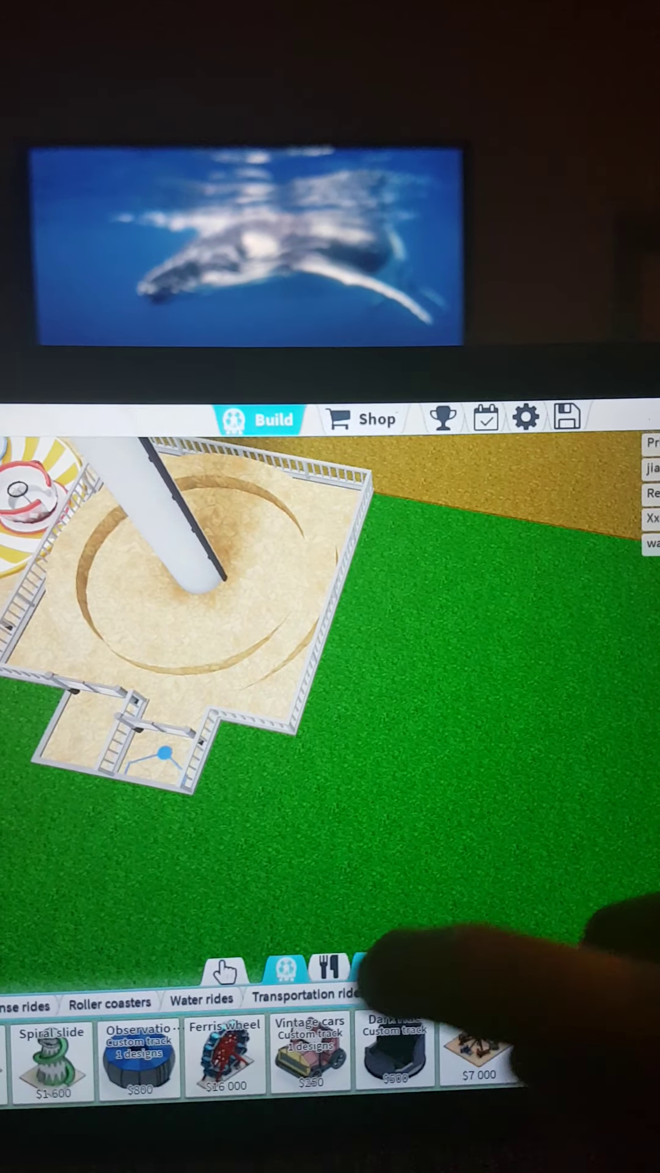
pyautogui.click(385, 1054)
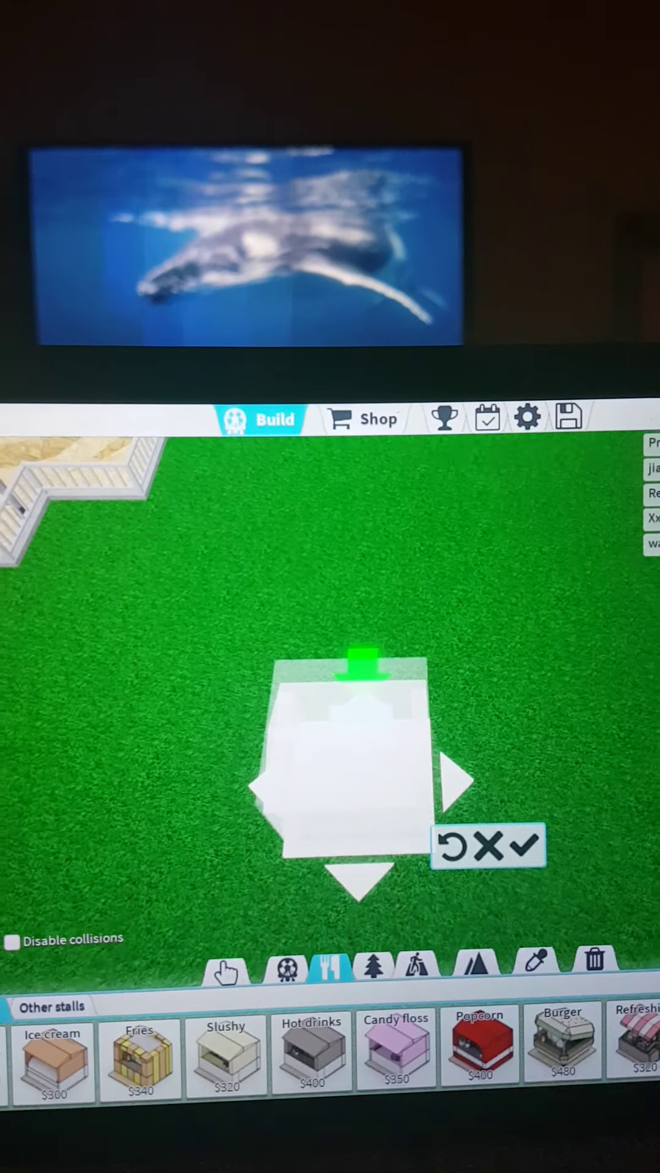
pyautogui.press('d')
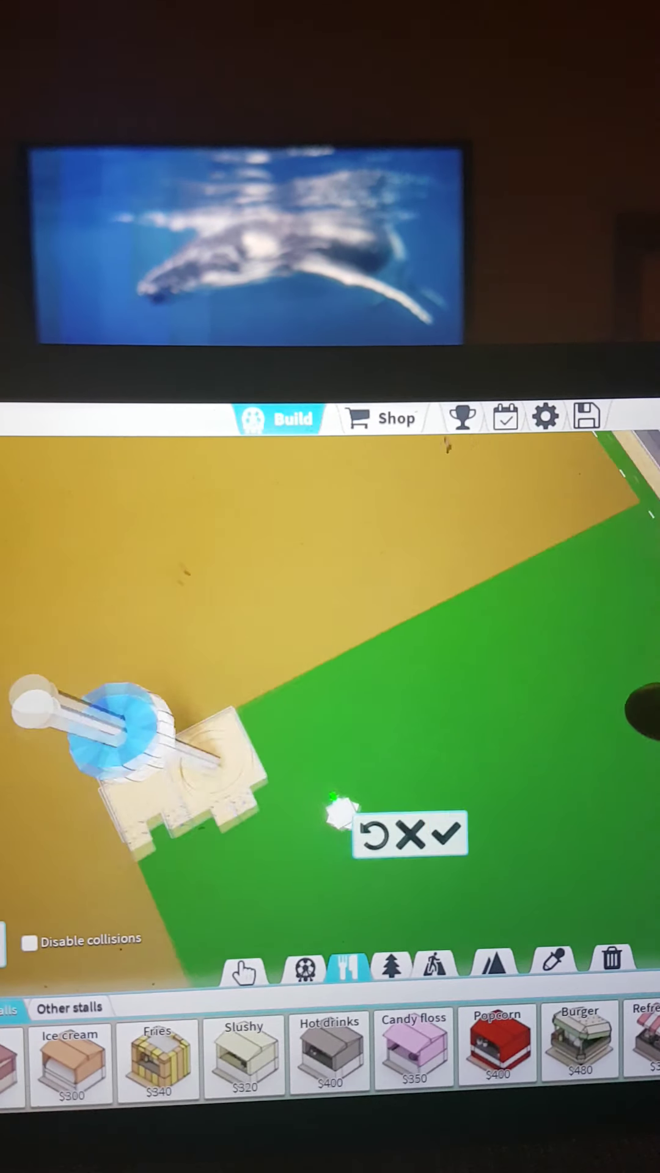
pyautogui.press('s')
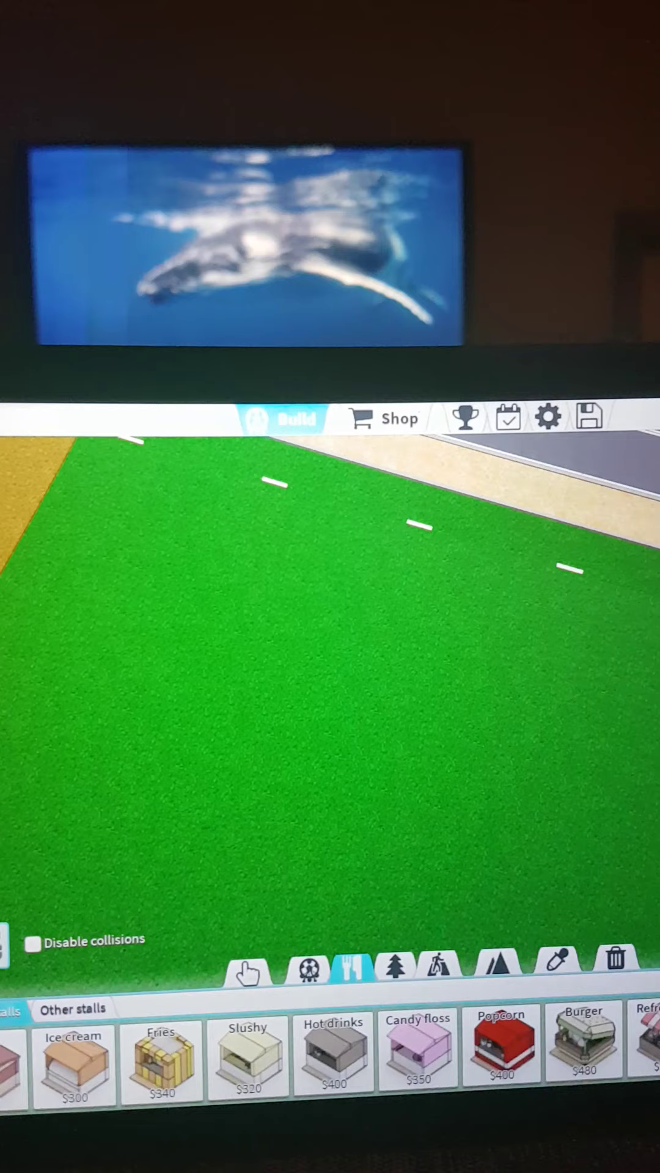
pyautogui.press('s')
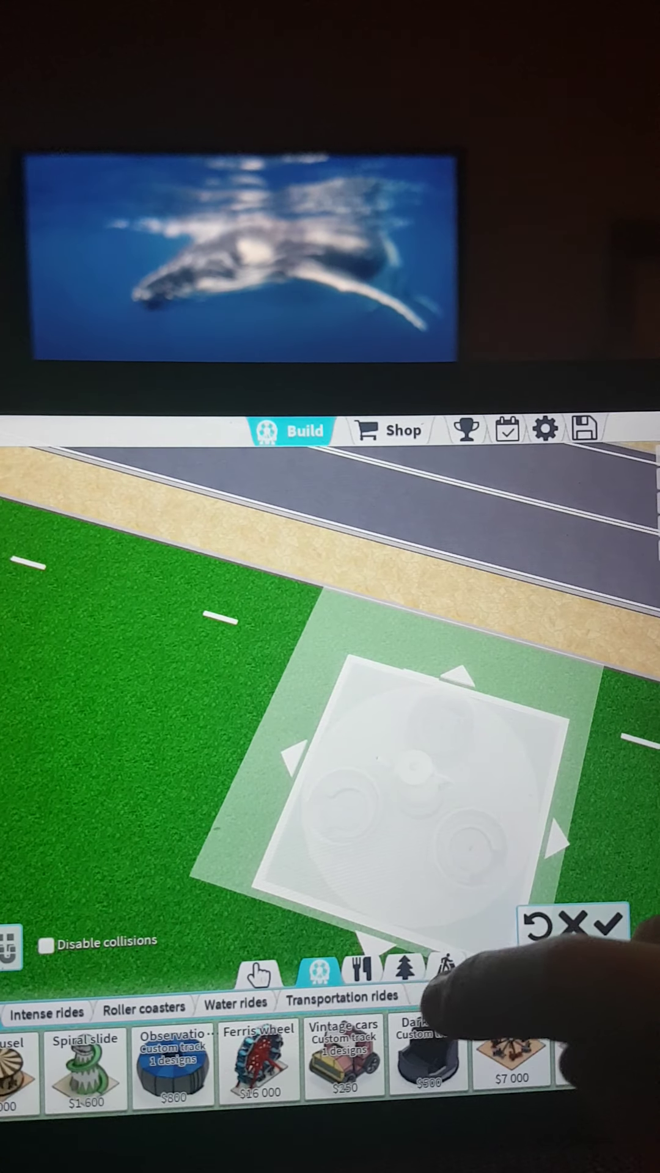
# Extend the stone path from the entrance arch across the grass.
pyautogui.click(446, 967)
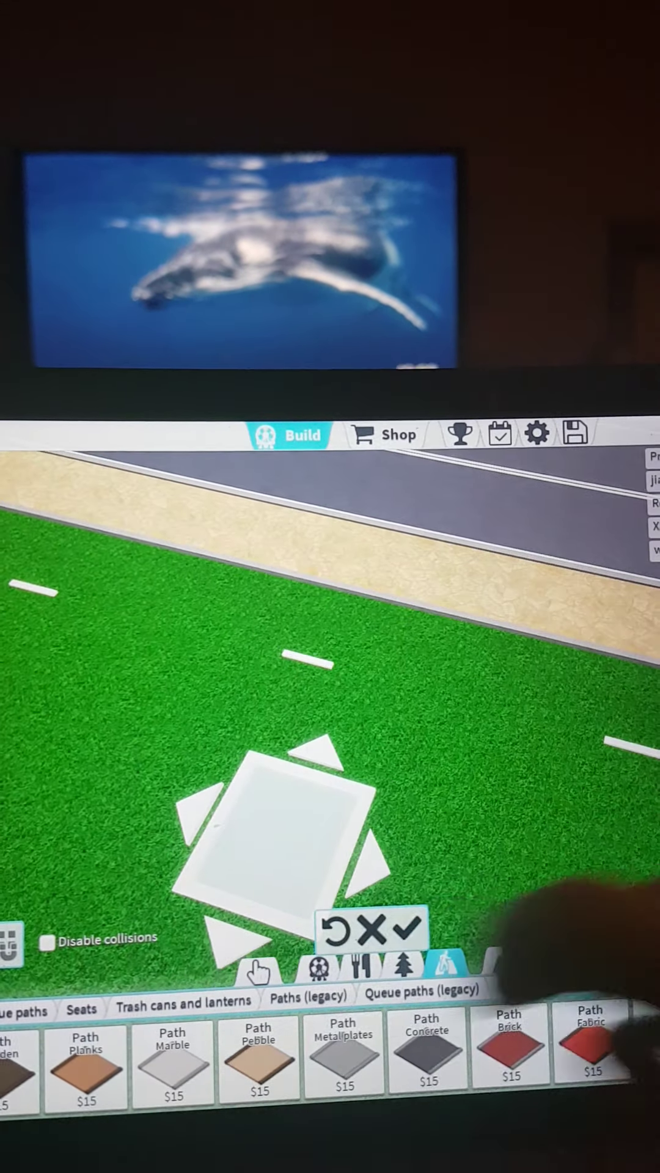
pyautogui.moveTo(459, 688); pyautogui.dragTo(184, 687)
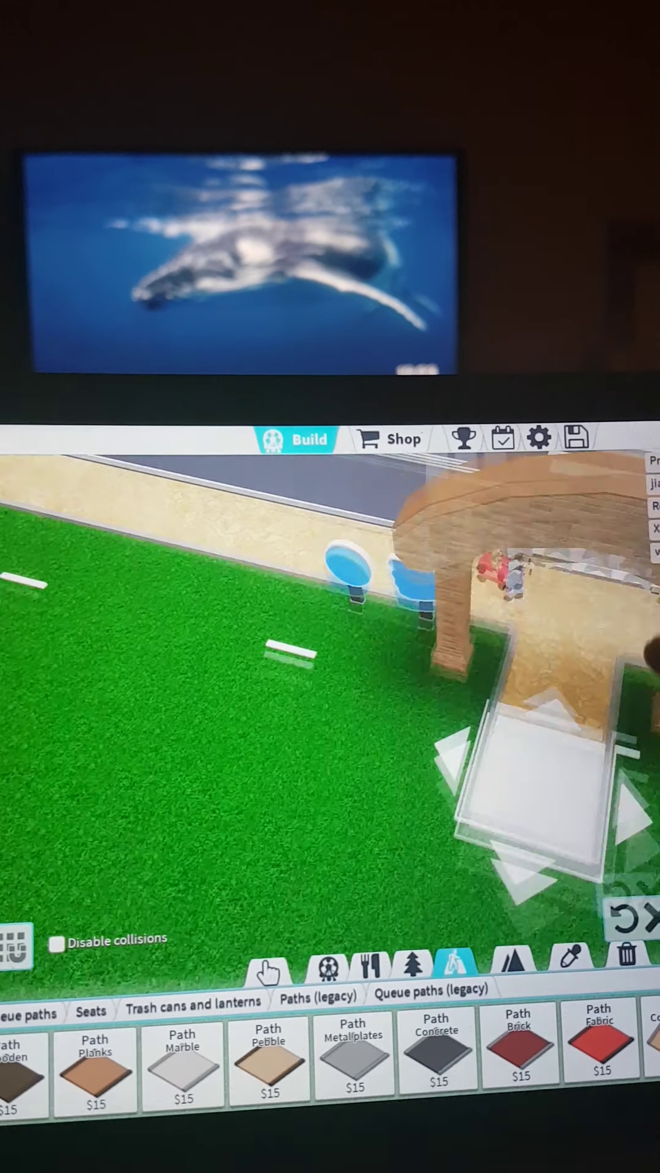
pyautogui.moveTo(275, 733); pyautogui.dragTo(275, 596)
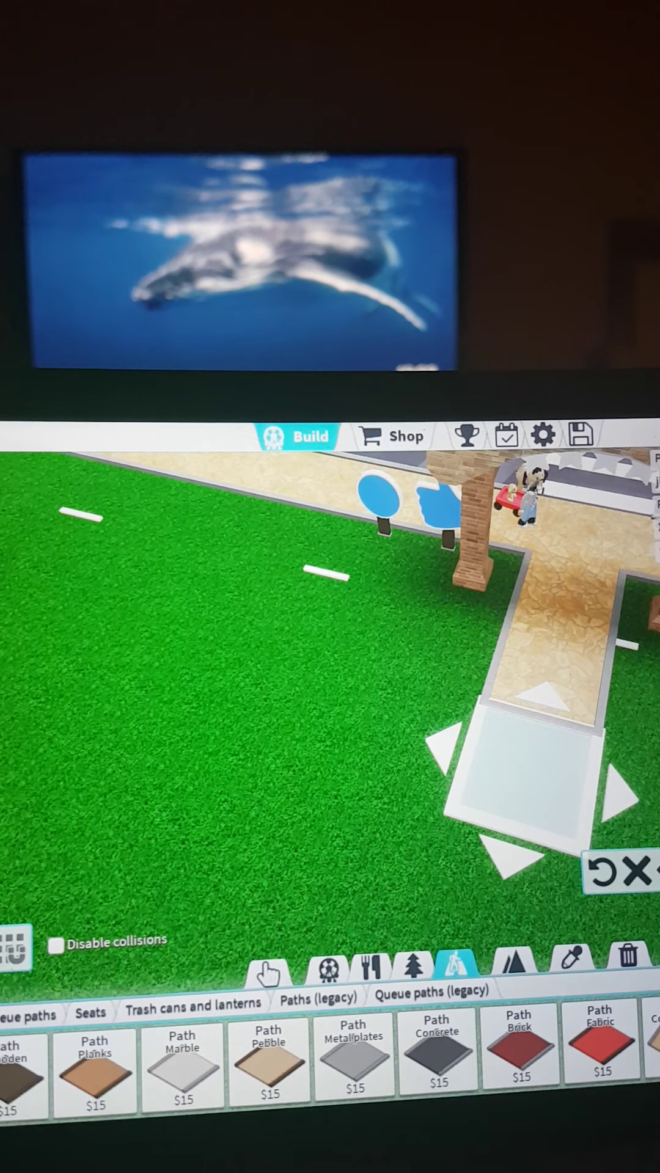
pyautogui.moveTo(532, 825)
pyautogui.mouseDown()
pyautogui.moveTo(532, 698)
pyautogui.moveTo(495, 752)
pyautogui.mouseUp()
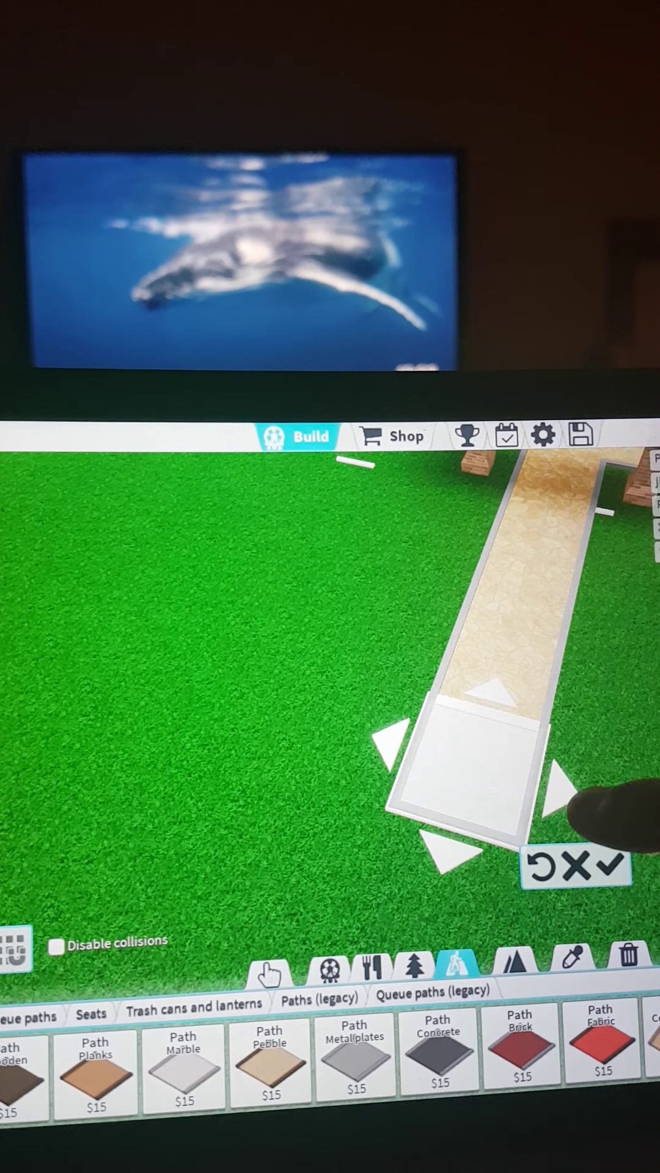
pyautogui.moveTo(596, 825); pyautogui.dragTo(349, 714)
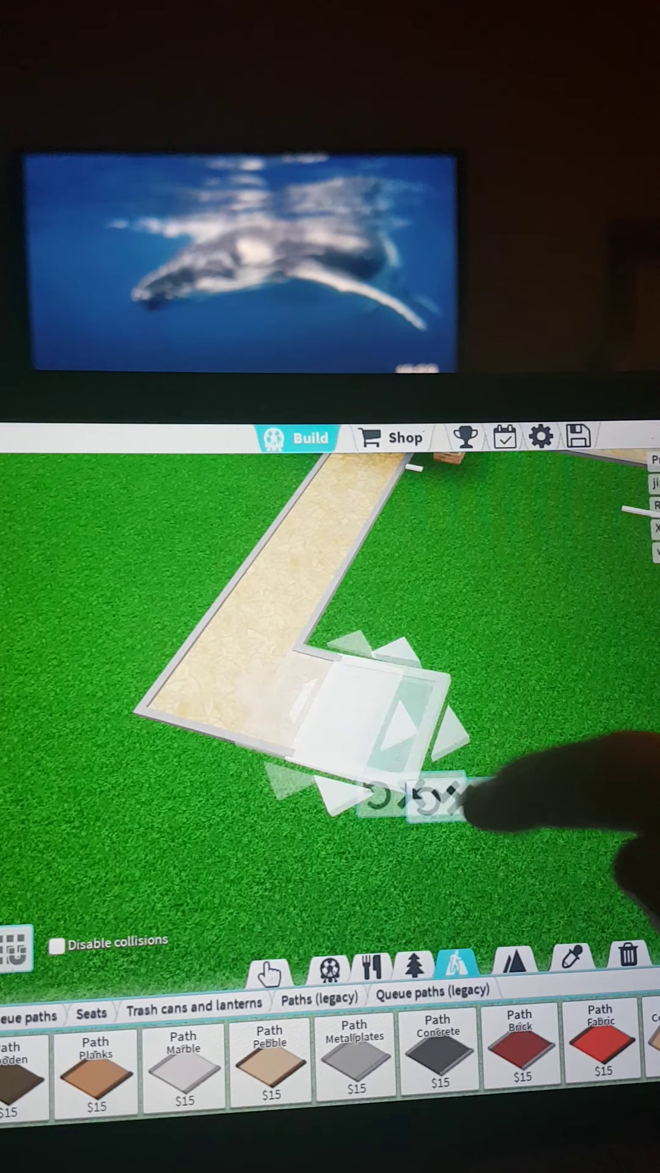
pyautogui.moveTo(596, 779); pyautogui.dragTo(276, 733)
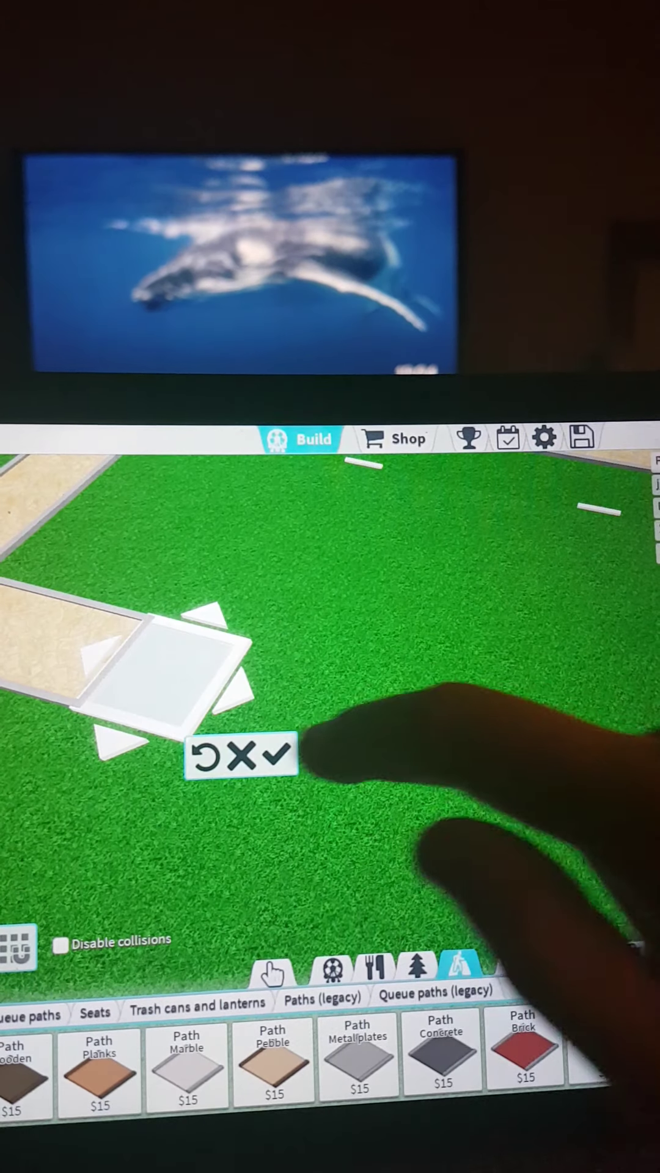
pyautogui.click(357, 774)
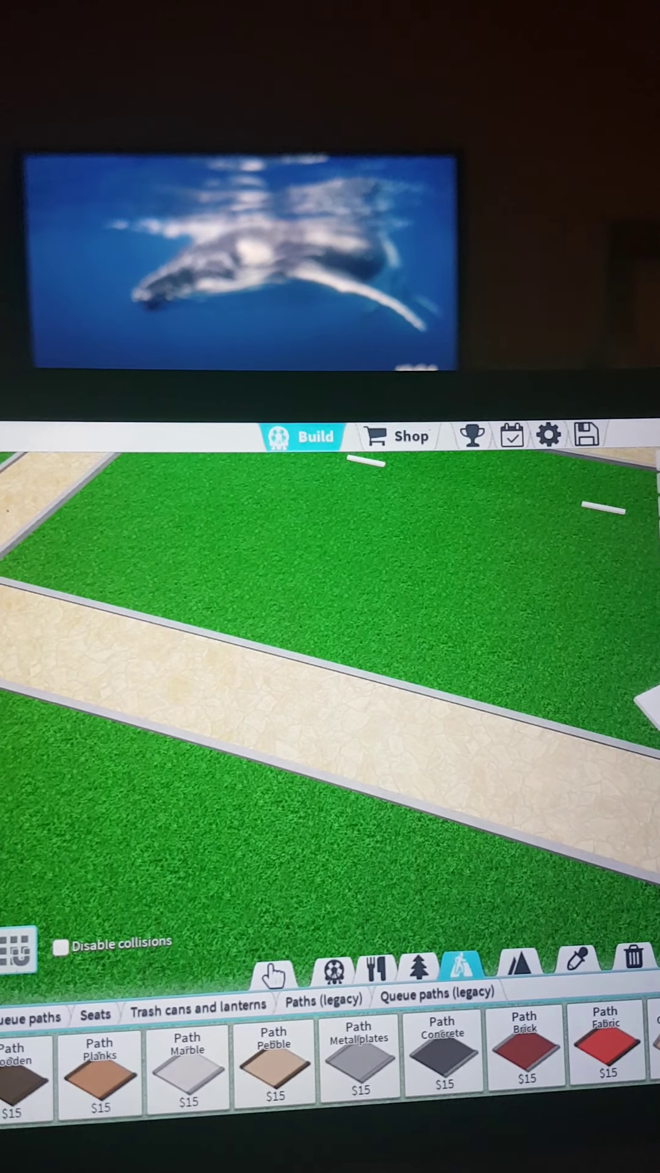
# Start a new stone path tile at the grass edge and reposition it.
pyautogui.moveTo(330, 688); pyautogui.dragTo(330, 871)
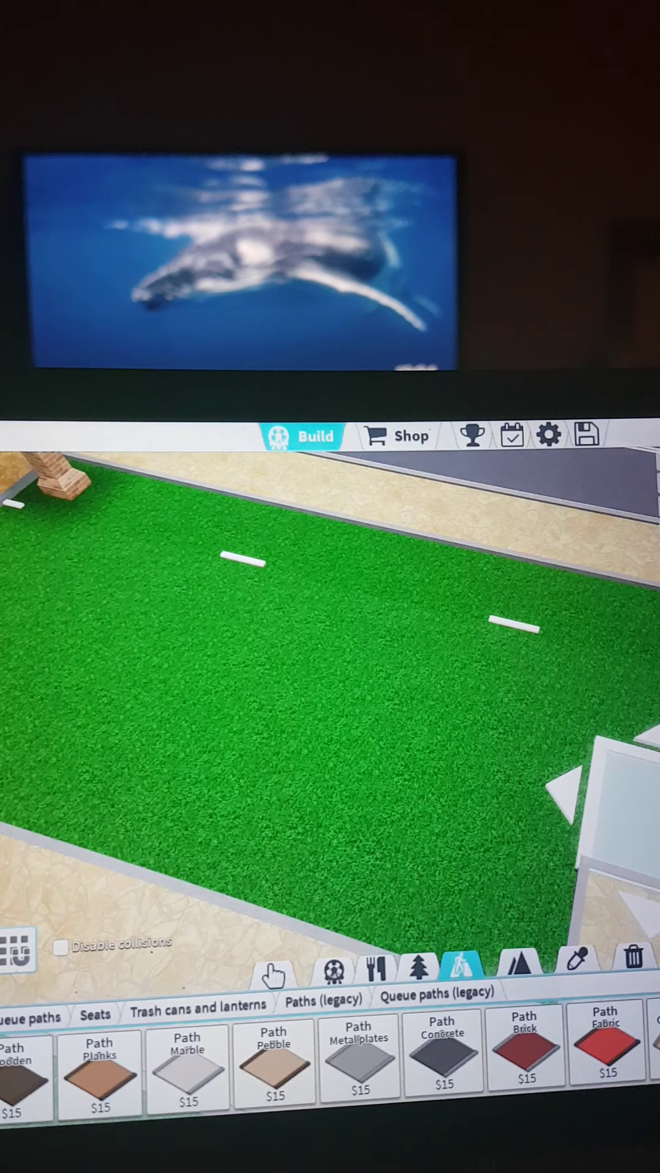
pyautogui.click(643, 724)
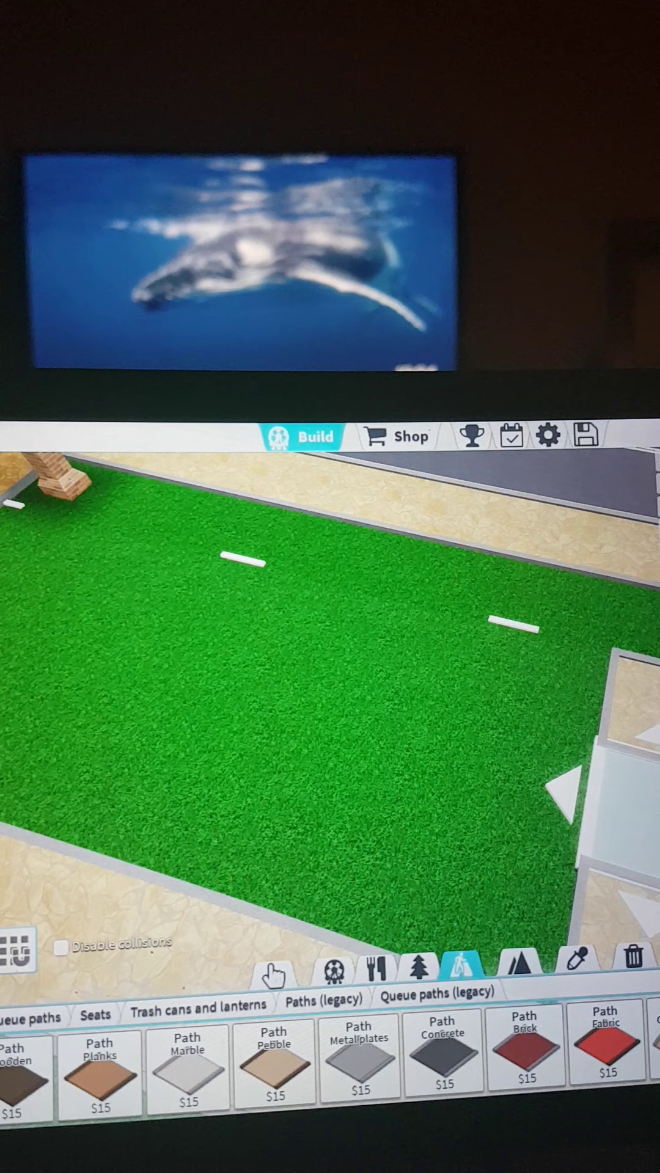
pyautogui.click(586, 696)
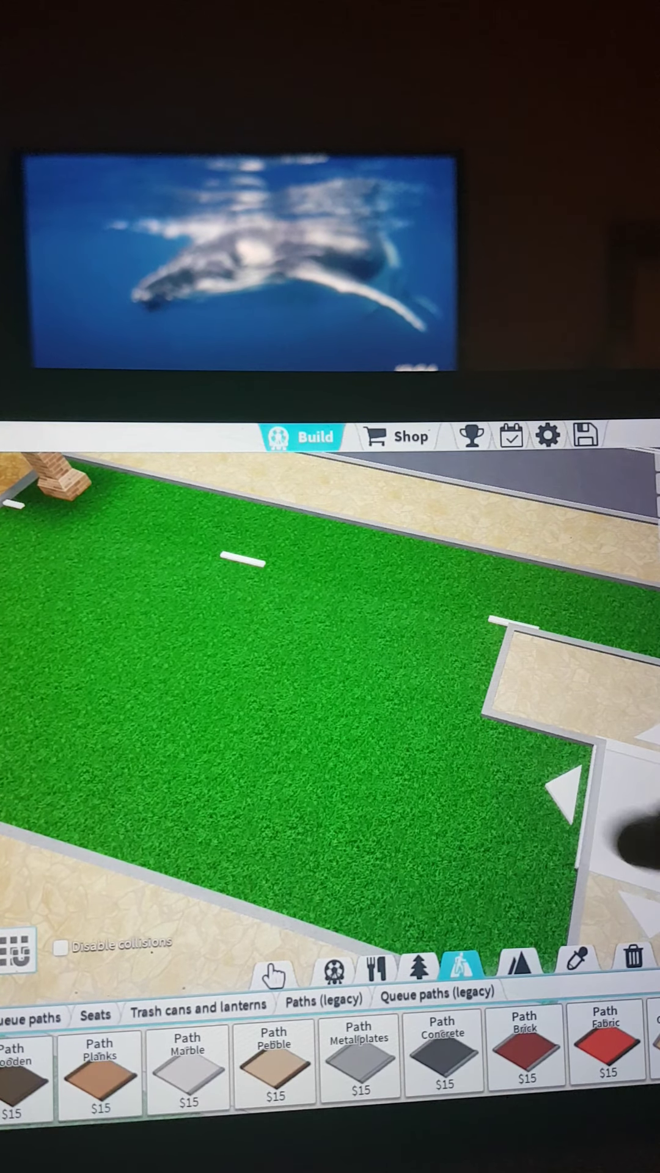
pyautogui.scroll(-2, 330, 687)
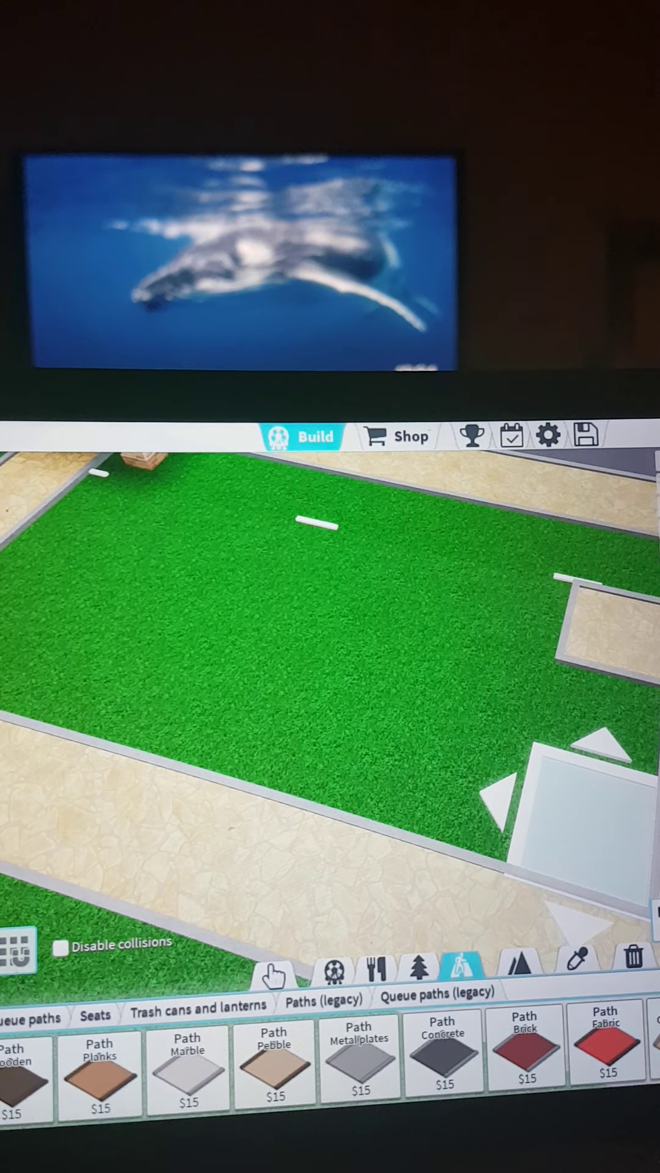
pyautogui.moveTo(550, 697)
pyautogui.mouseDown()
pyautogui.moveTo(642, 706)
pyautogui.moveTo(614, 743)
pyautogui.mouseUp()
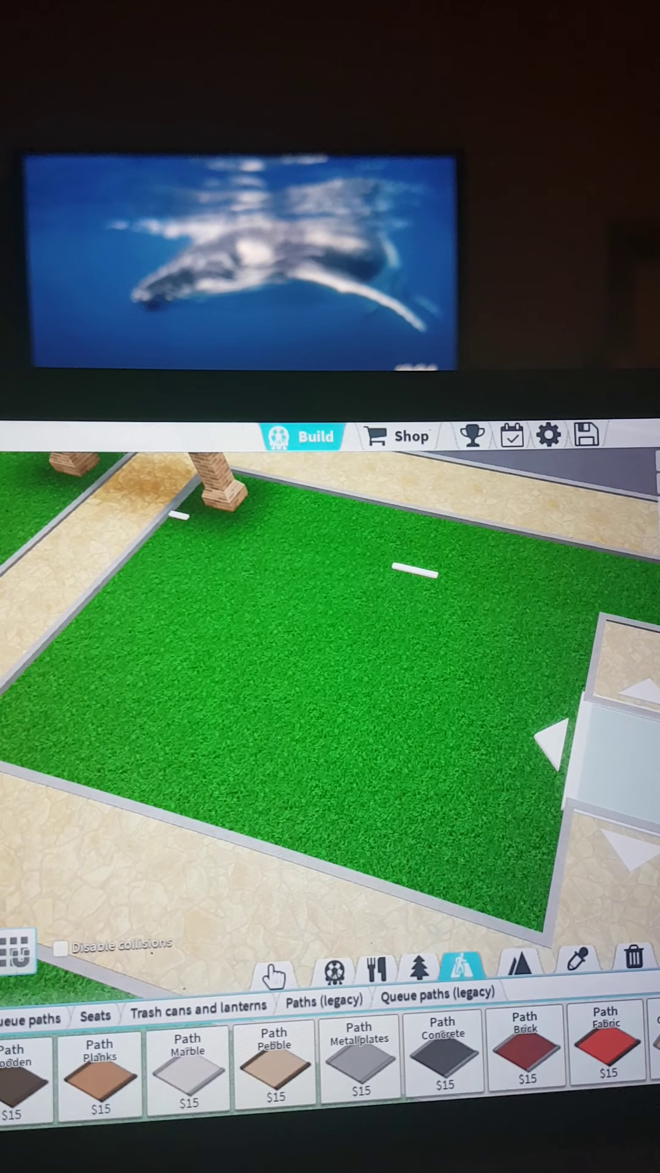
# Stretch stone path across the top grass and fill both grass holes.
pyautogui.click(184, 559)
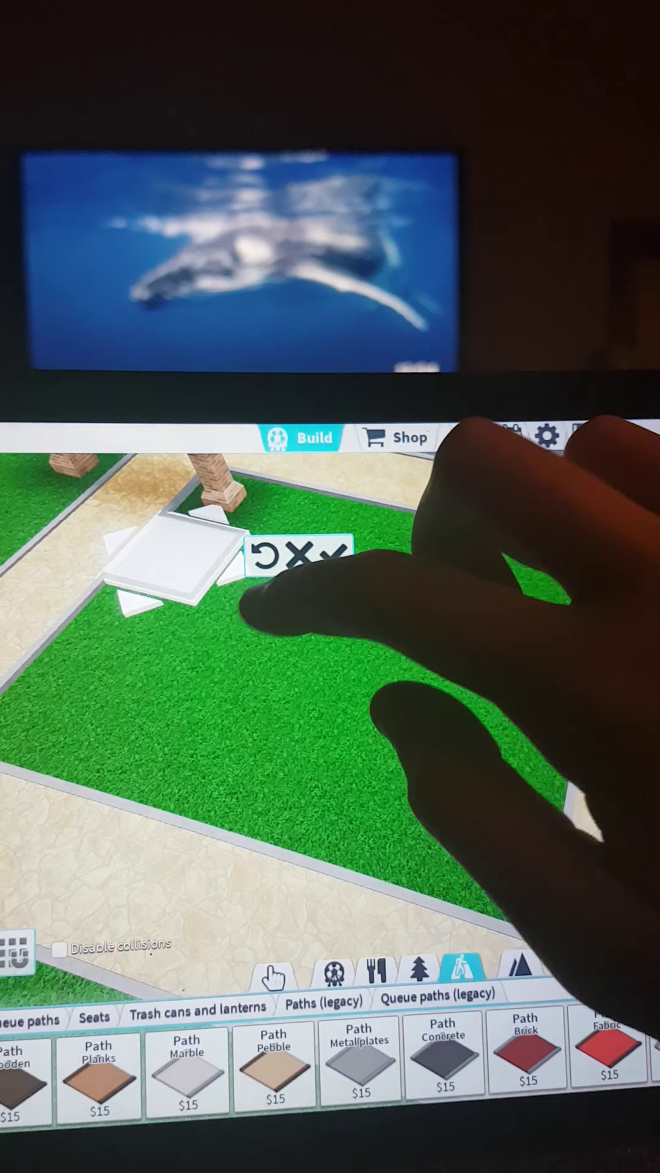
pyautogui.moveTo(183, 559)
pyautogui.mouseDown()
pyautogui.moveTo(440, 623)
pyautogui.moveTo(550, 642)
pyautogui.moveTo(496, 843)
pyautogui.moveTo(229, 724)
pyautogui.moveTo(348, 660)
pyautogui.moveTo(514, 660)
pyautogui.moveTo(312, 733)
pyautogui.moveTo(238, 697)
pyautogui.moveTo(330, 743)
pyautogui.mouseUp()
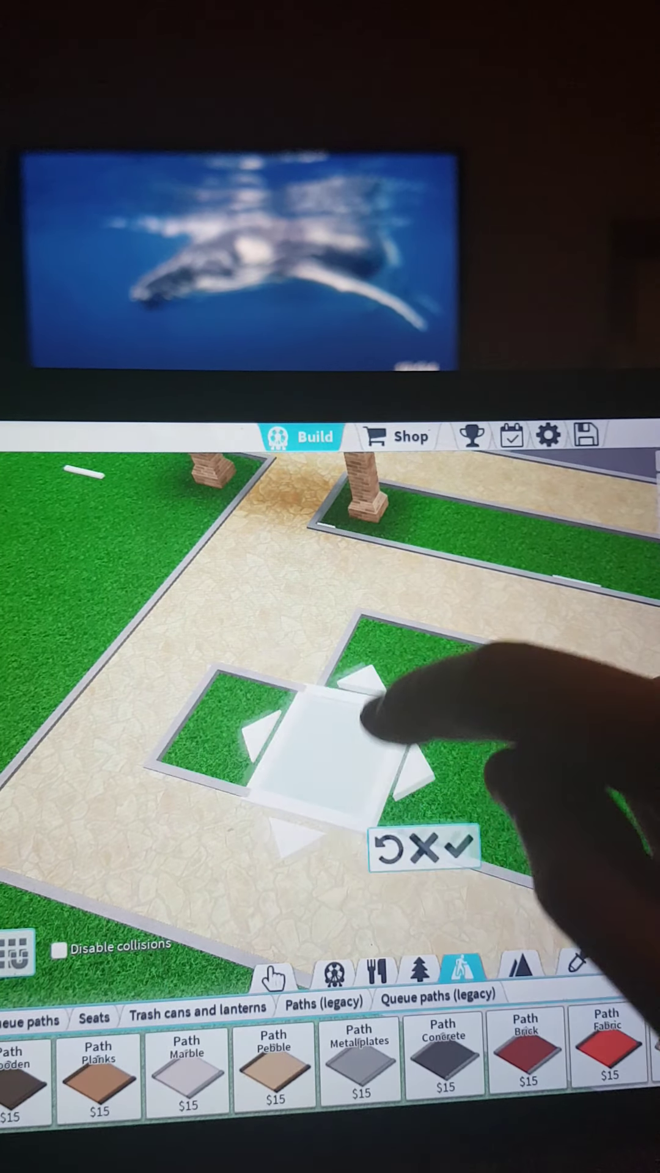
pyautogui.moveTo(385, 715)
pyautogui.mouseDown()
pyautogui.moveTo(394, 661)
pyautogui.moveTo(357, 706)
pyautogui.moveTo(422, 761)
pyautogui.moveTo(467, 789)
pyautogui.moveTo(348, 724)
pyautogui.mouseUp()
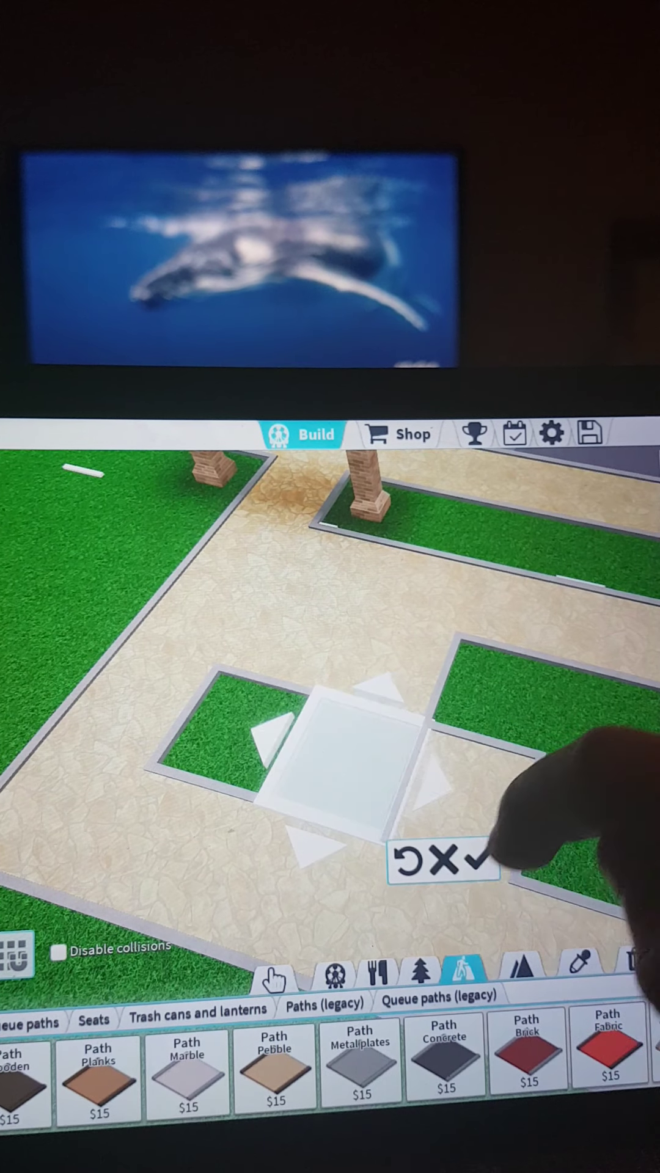
pyautogui.moveTo(211, 733)
pyautogui.mouseDown()
pyautogui.moveTo(233, 725)
pyautogui.moveTo(586, 825)
pyautogui.moveTo(505, 696)
pyautogui.mouseUp()
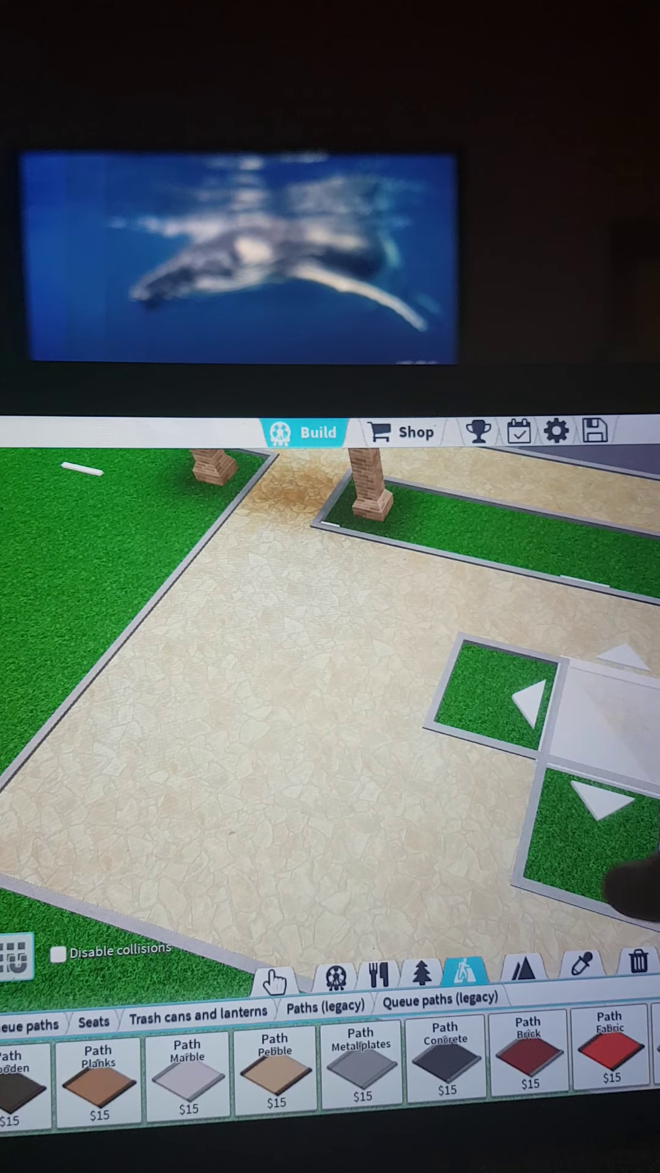
pyautogui.moveTo(587, 834); pyautogui.dragTo(495, 683)
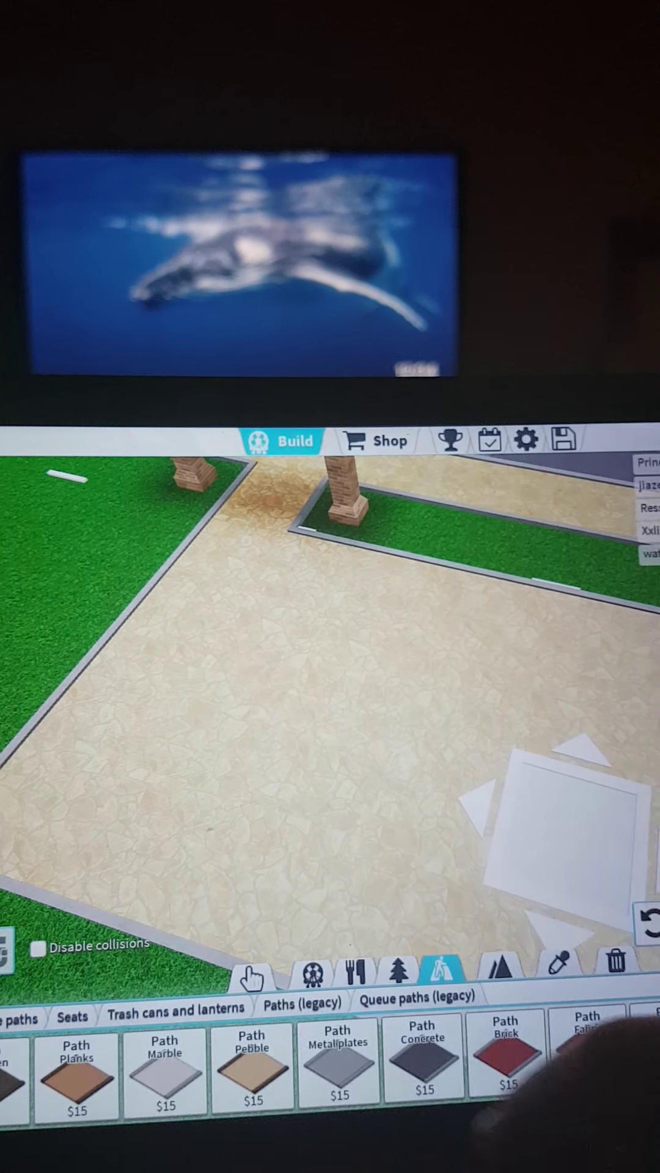
# Place the first food stall, a pizza stall, beside the grass strip.
pyautogui.click(421, 974)
pyautogui.click(358, 977)
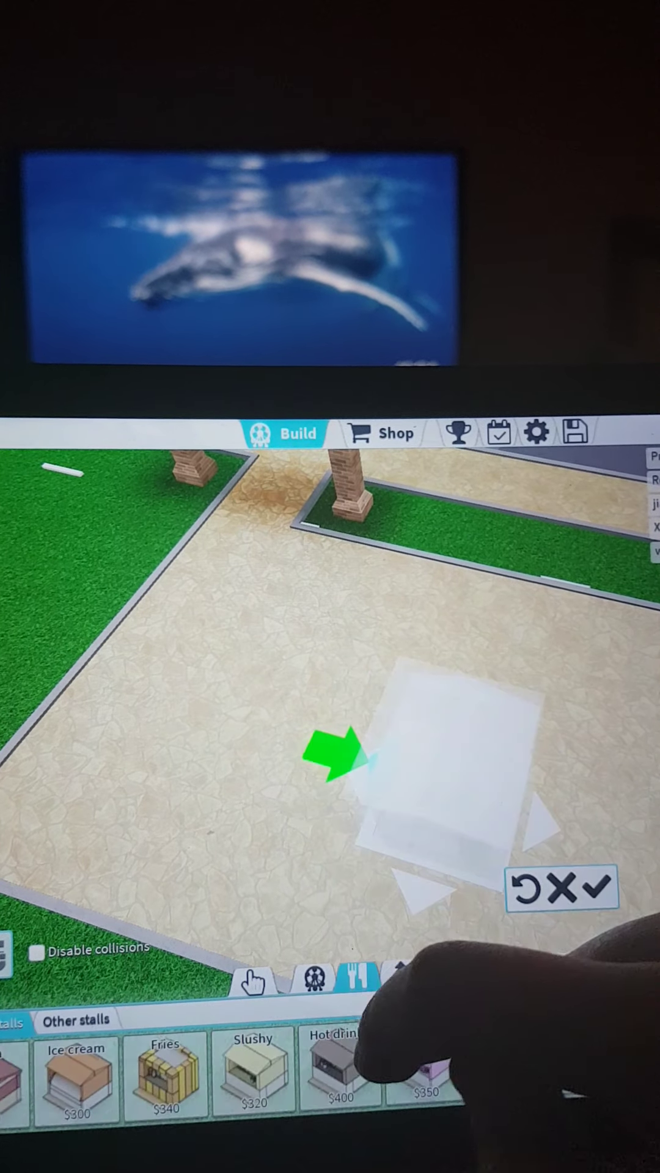
pyautogui.moveTo(477, 752); pyautogui.dragTo(322, 770)
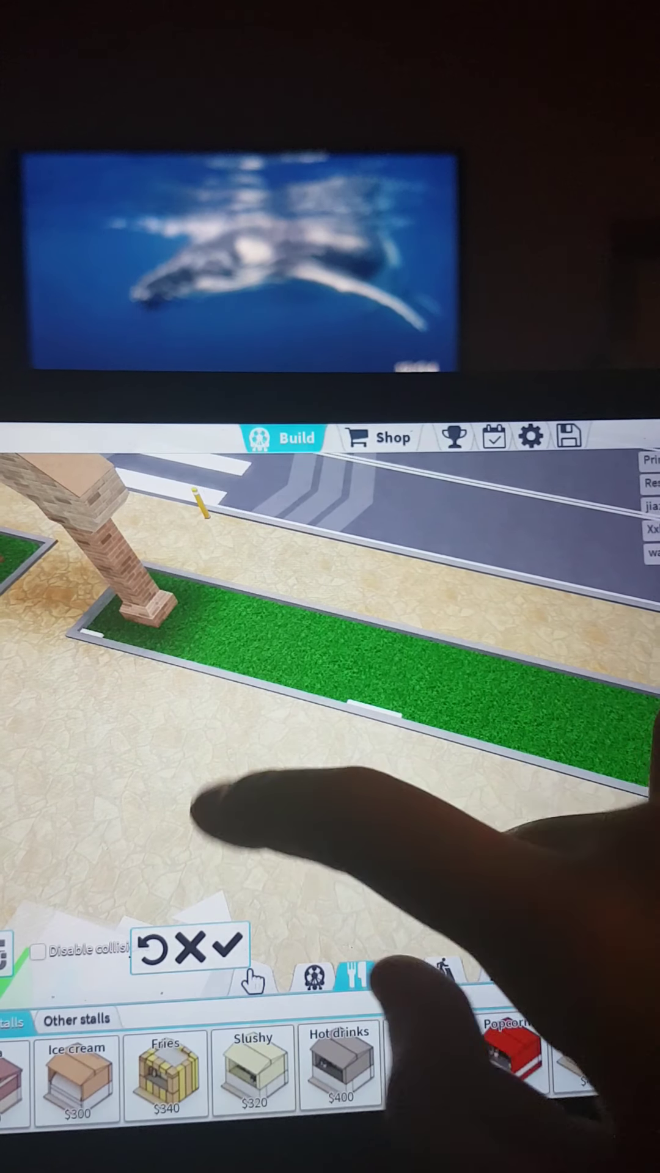
pyautogui.click(302, 734)
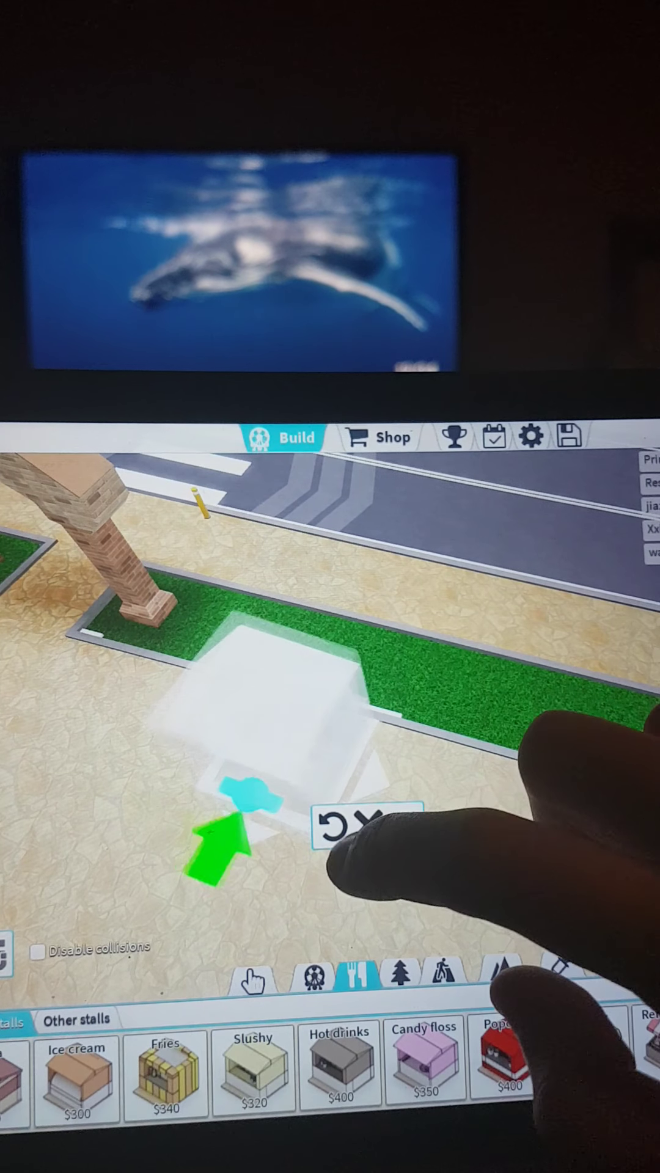
pyautogui.moveTo(478, 853)
pyautogui.mouseDown()
pyautogui.moveTo(440, 825)
pyautogui.moveTo(431, 807)
pyautogui.mouseUp()
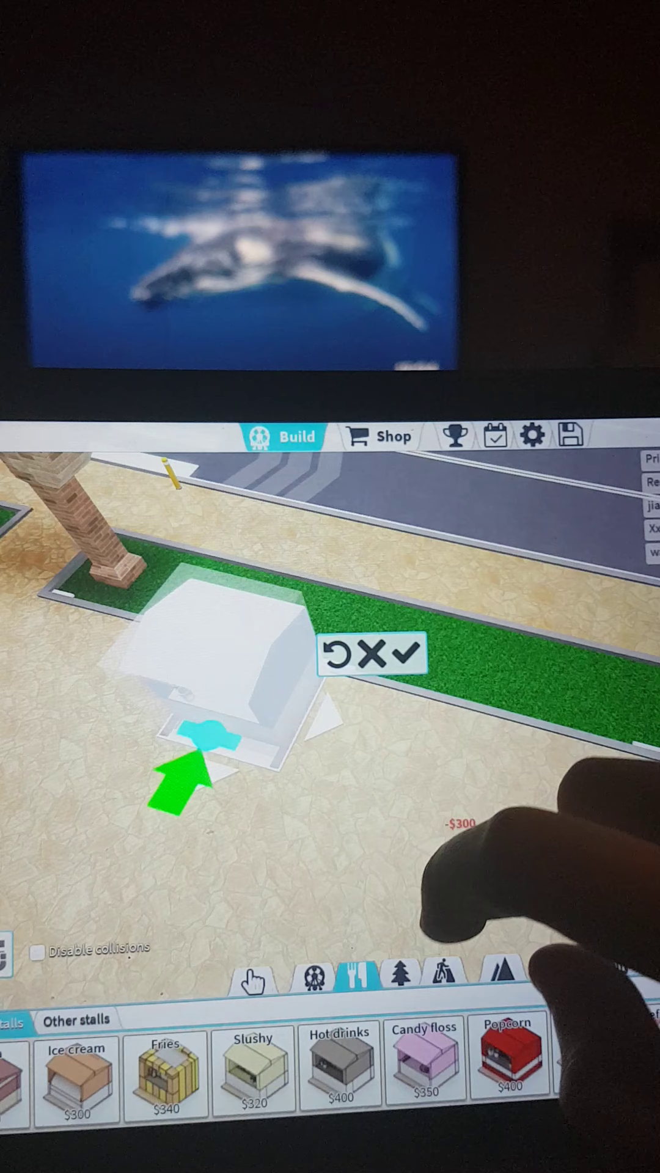
pyautogui.moveTo(239, 688); pyautogui.dragTo(357, 715)
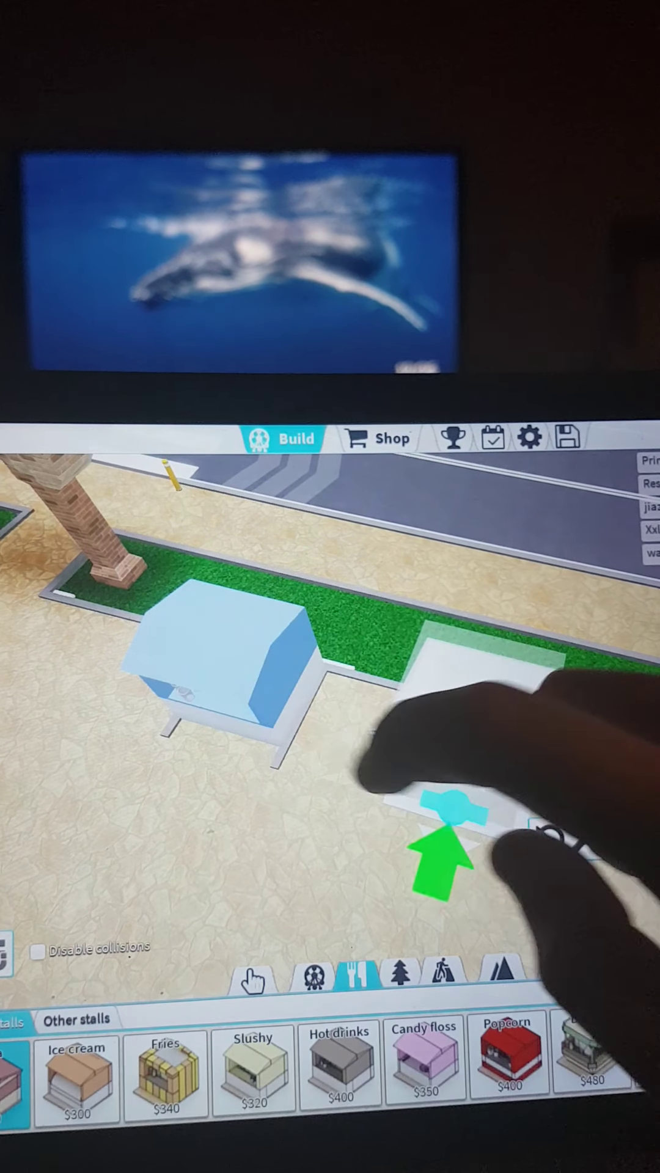
# Add Ice cream and Slushy stalls next to the pizza stall.
pyautogui.click(479, 796)
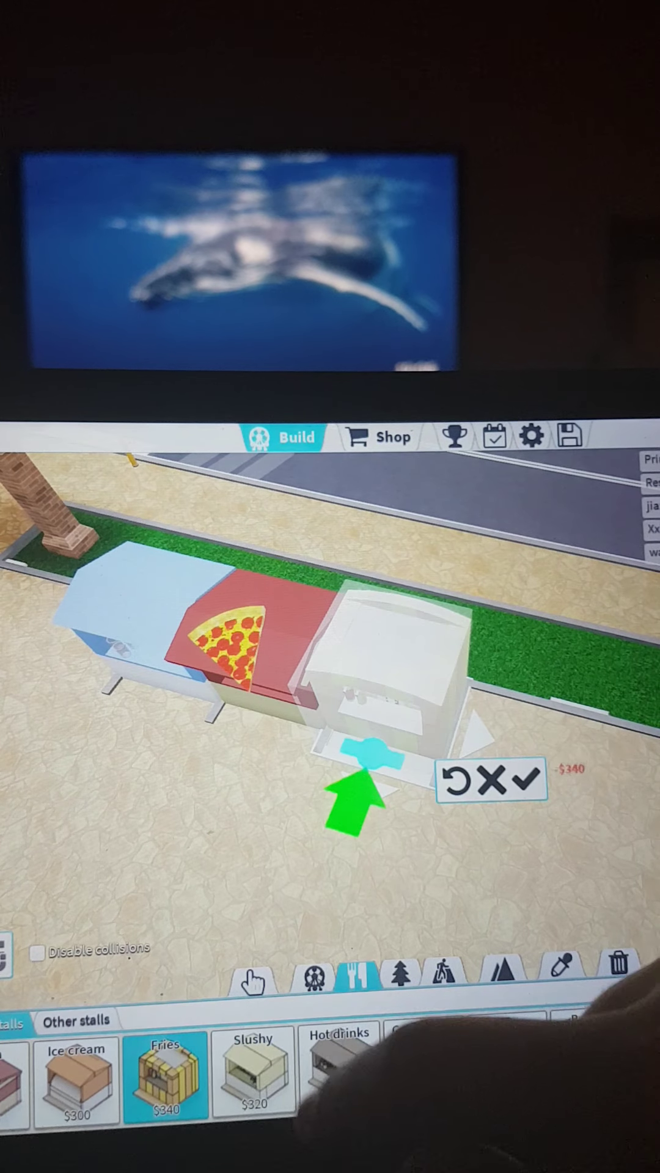
pyautogui.click(165, 1078)
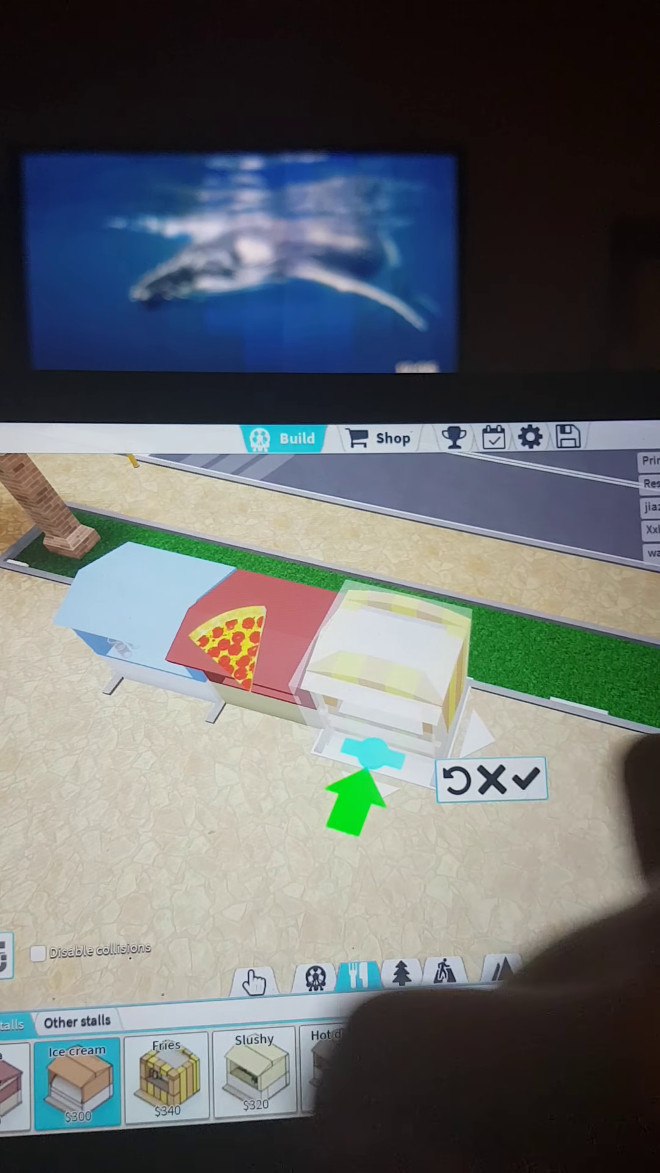
pyautogui.click(527, 781)
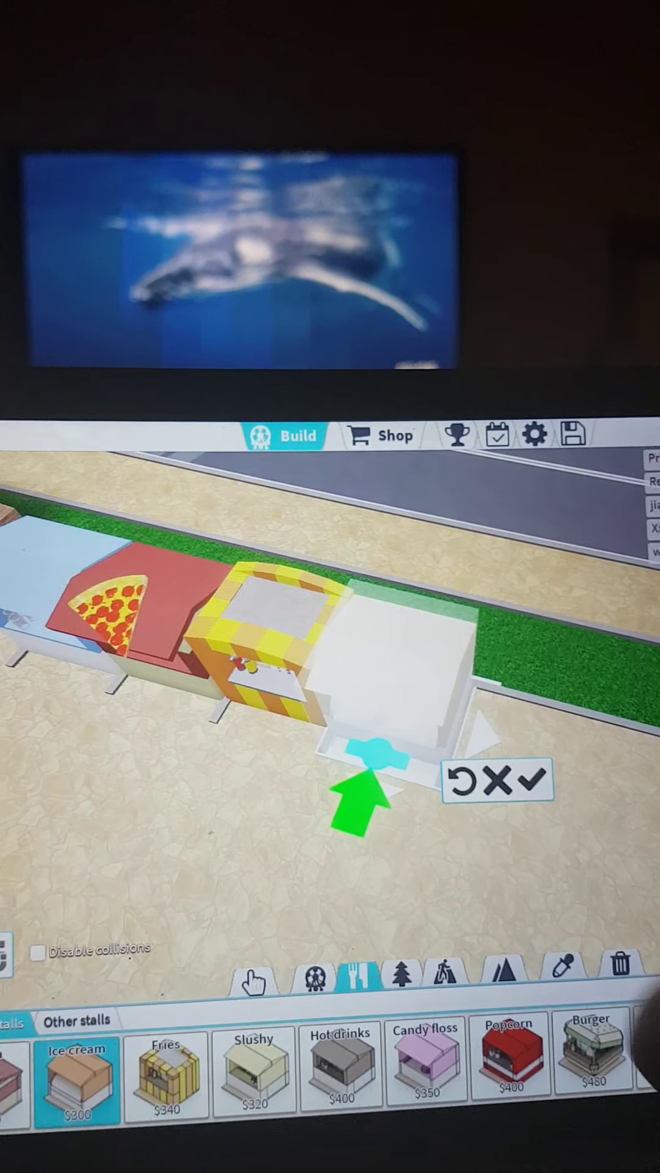
pyautogui.moveTo(367, 688); pyautogui.dragTo(275, 688)
pyautogui.click(217, 1067)
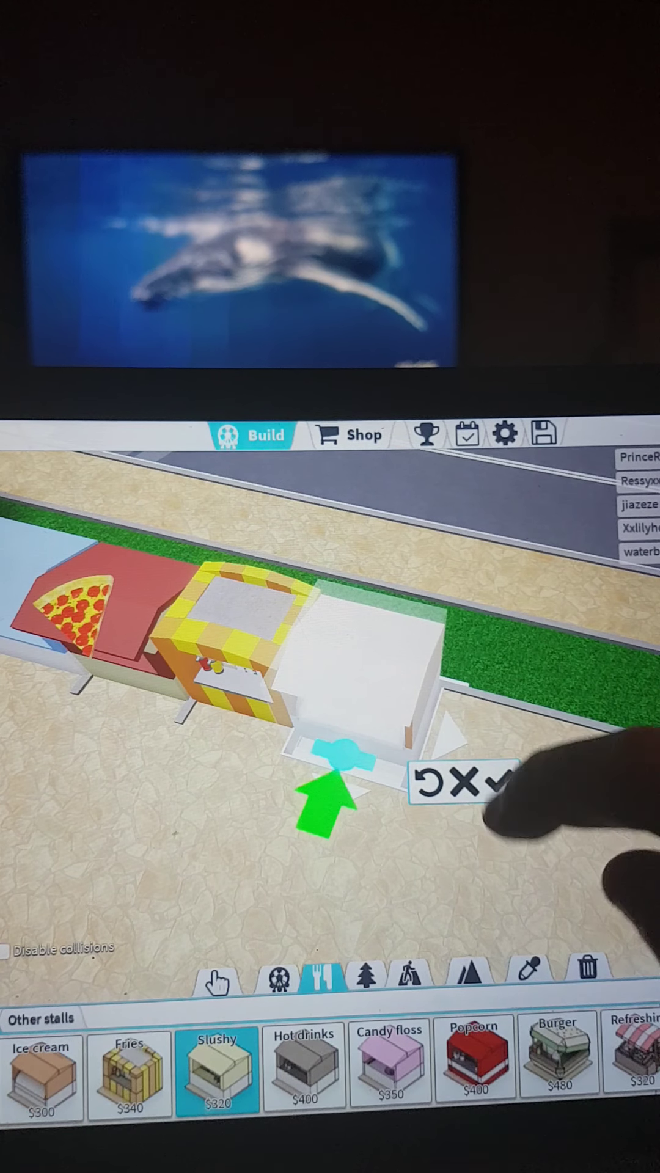
pyautogui.click(500, 781)
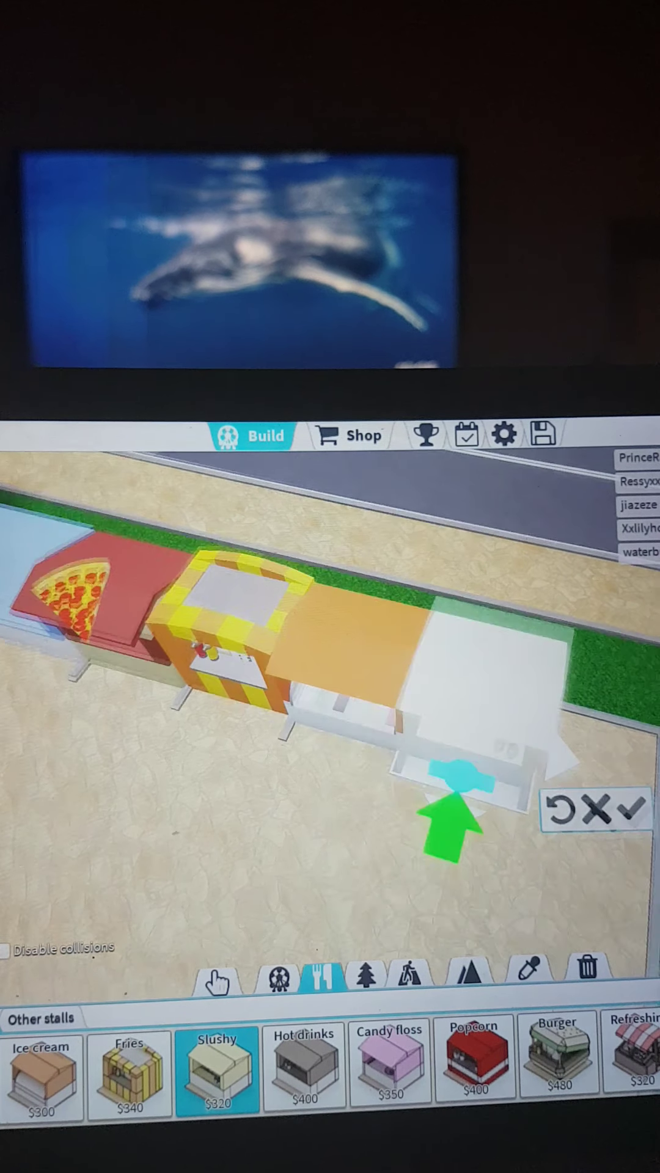
# Try Hot drinks and Candy floss, then place a Popcorn stall at the row's end.
pyautogui.moveTo(367, 825); pyautogui.dragTo(275, 734)
pyautogui.click(305, 1068)
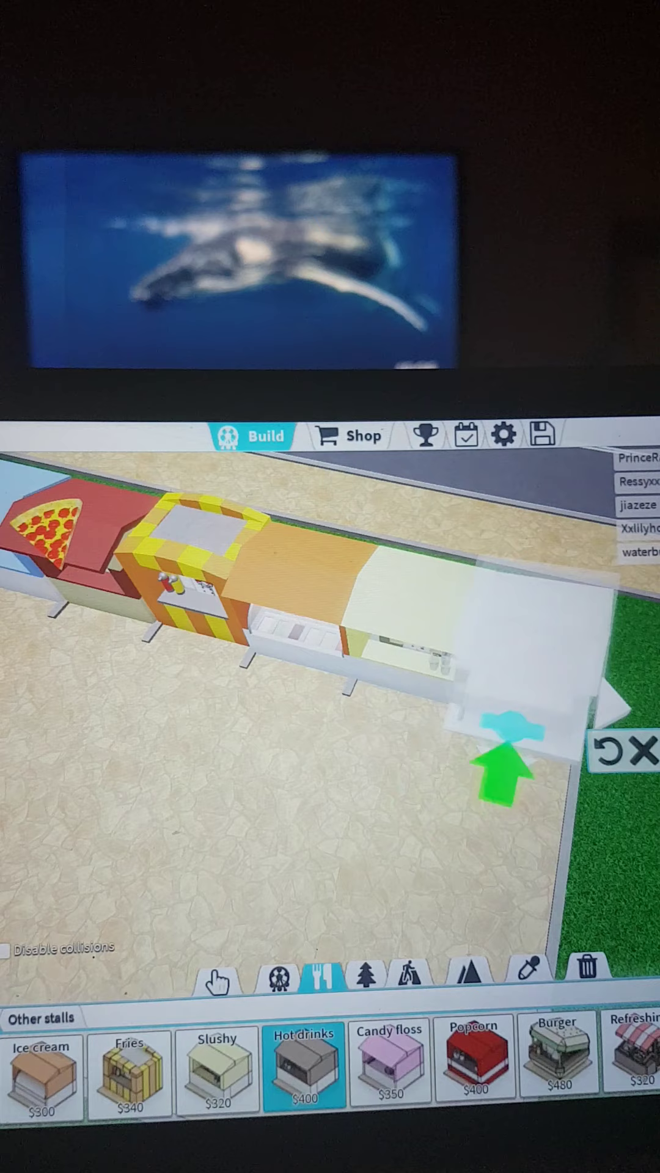
pyautogui.moveTo(330, 779); pyautogui.dragTo(330, 596)
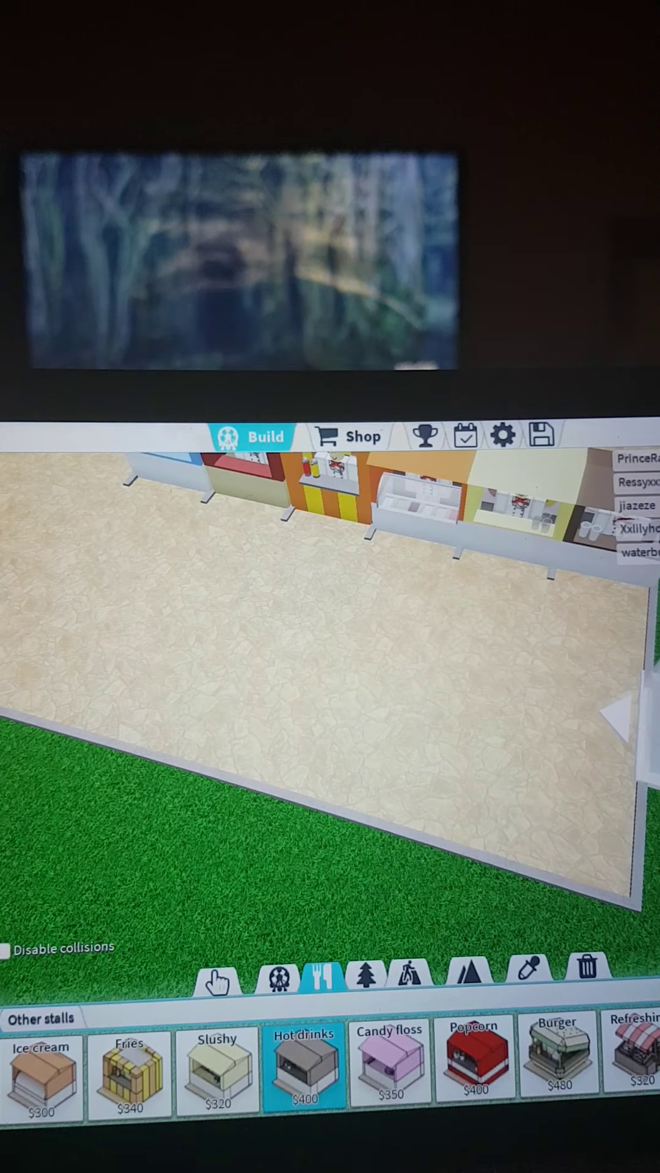
pyautogui.moveTo(331, 733); pyautogui.dragTo(367, 641)
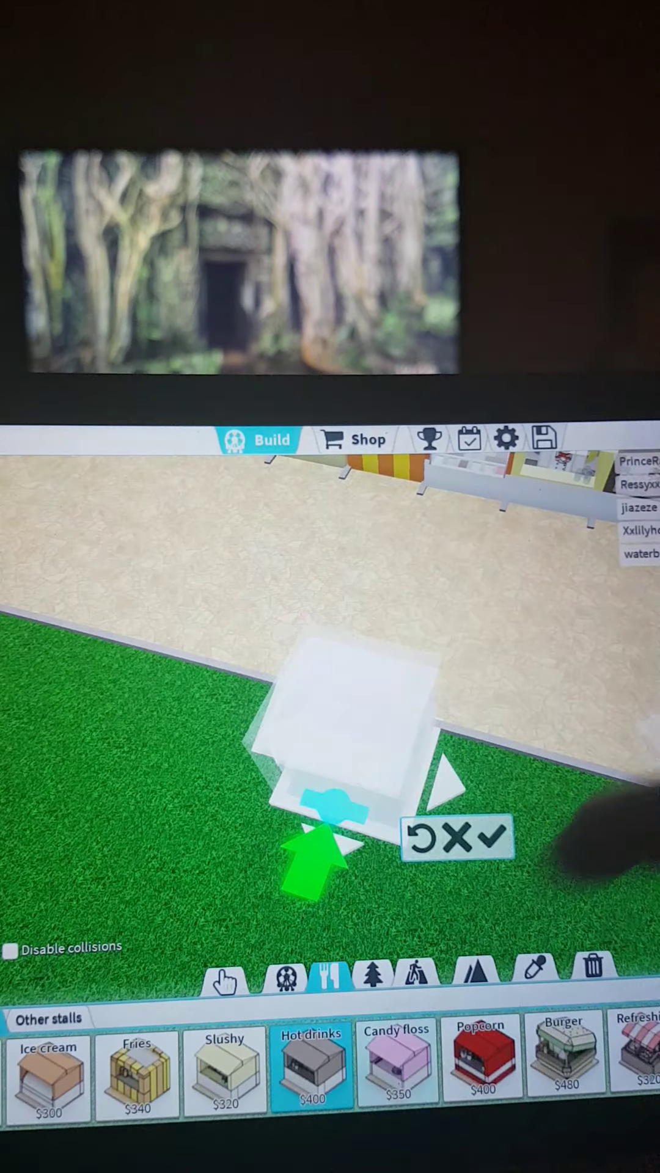
pyautogui.click(397, 1063)
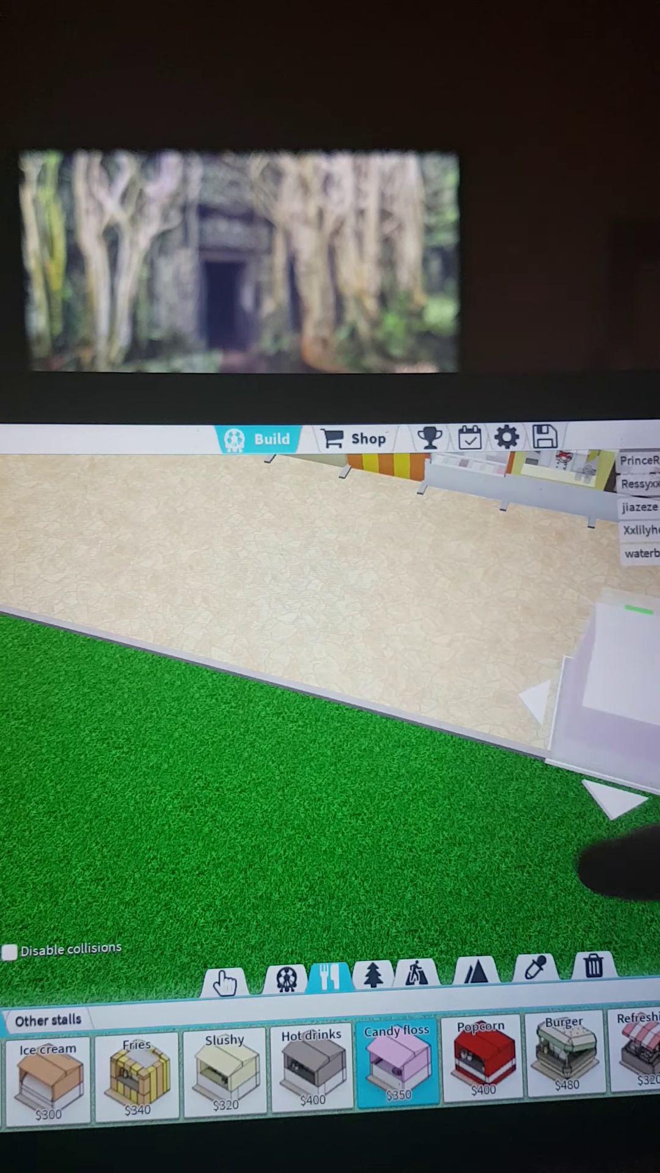
pyautogui.click(481, 1058)
pyautogui.moveTo(375, 788); pyautogui.dragTo(550, 706)
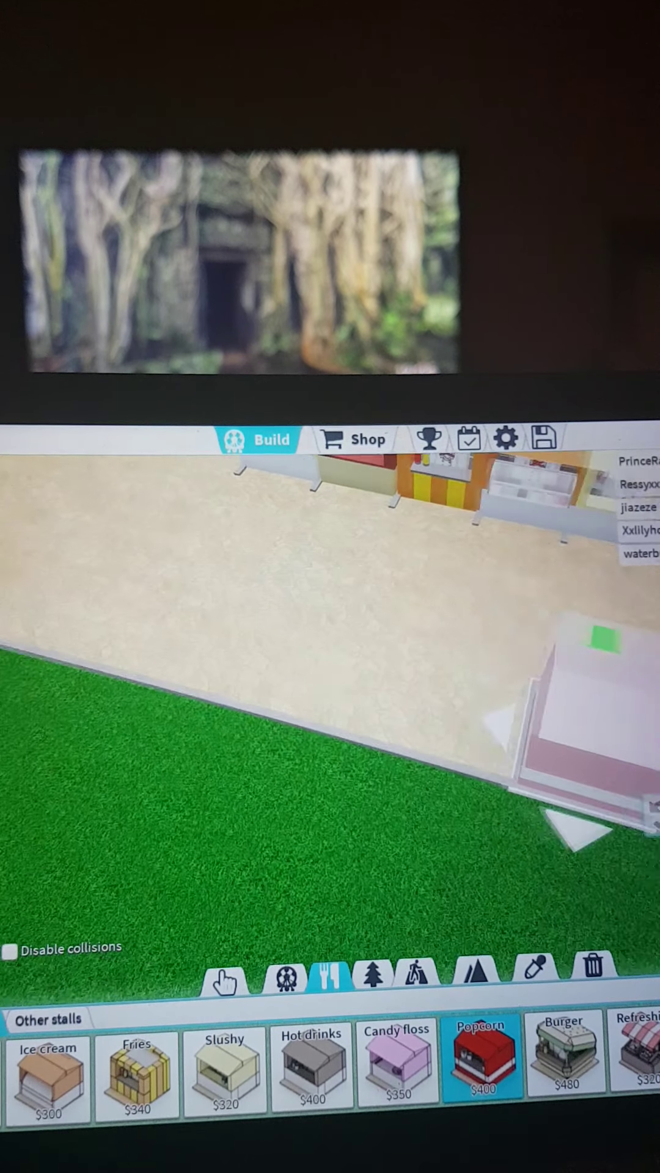
pyautogui.moveTo(275, 596); pyautogui.dragTo(183, 642)
pyautogui.moveTo(412, 697); pyautogui.dragTo(569, 753)
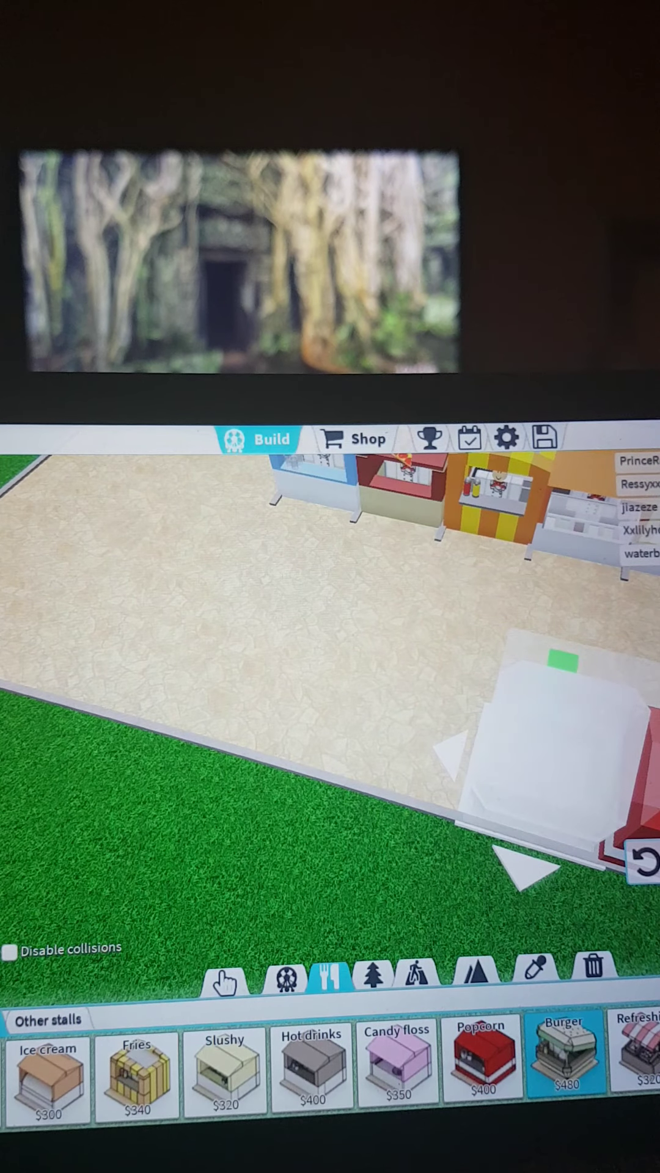
pyautogui.click(550, 807)
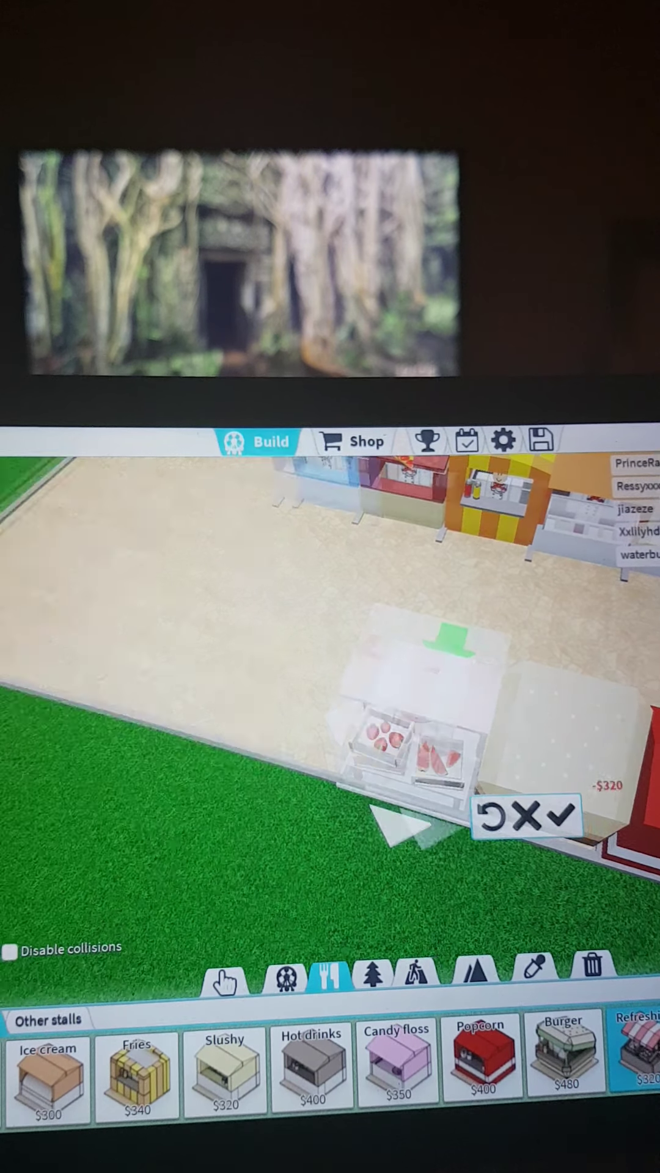
pyautogui.moveTo(183, 595); pyautogui.dragTo(413, 780)
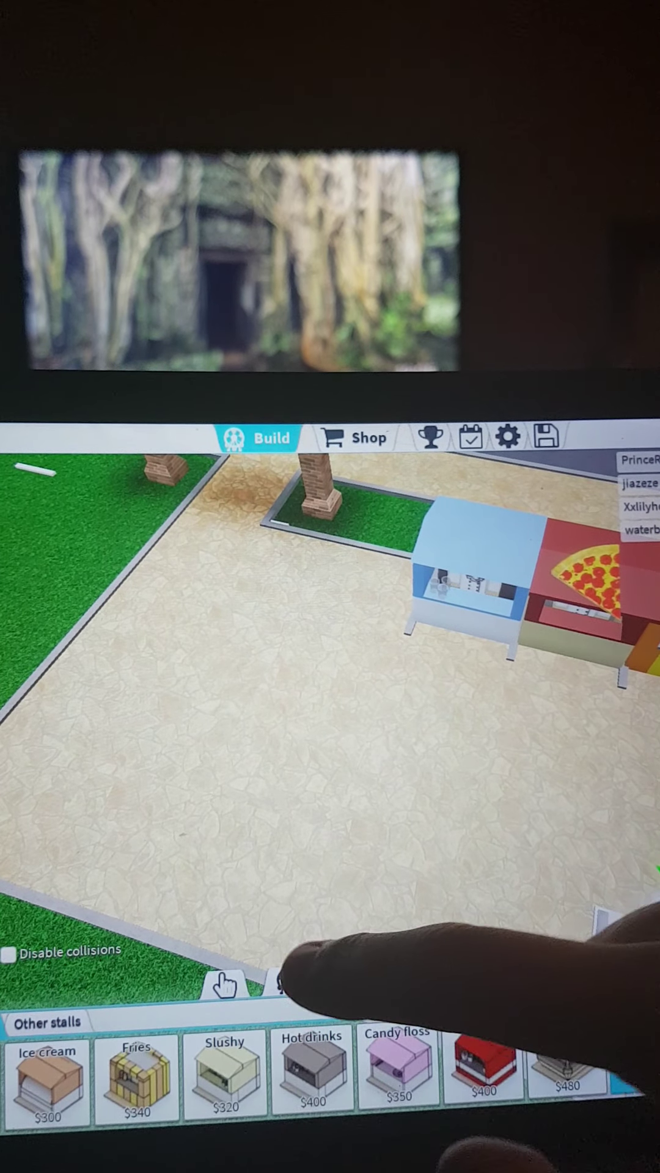
# Try placing a Crystals planter near the tree and on the plaza, then cancel.
pyautogui.moveTo(367, 871); pyautogui.dragTo(183, 733)
pyautogui.moveTo(330, 825); pyautogui.dragTo(275, 643)
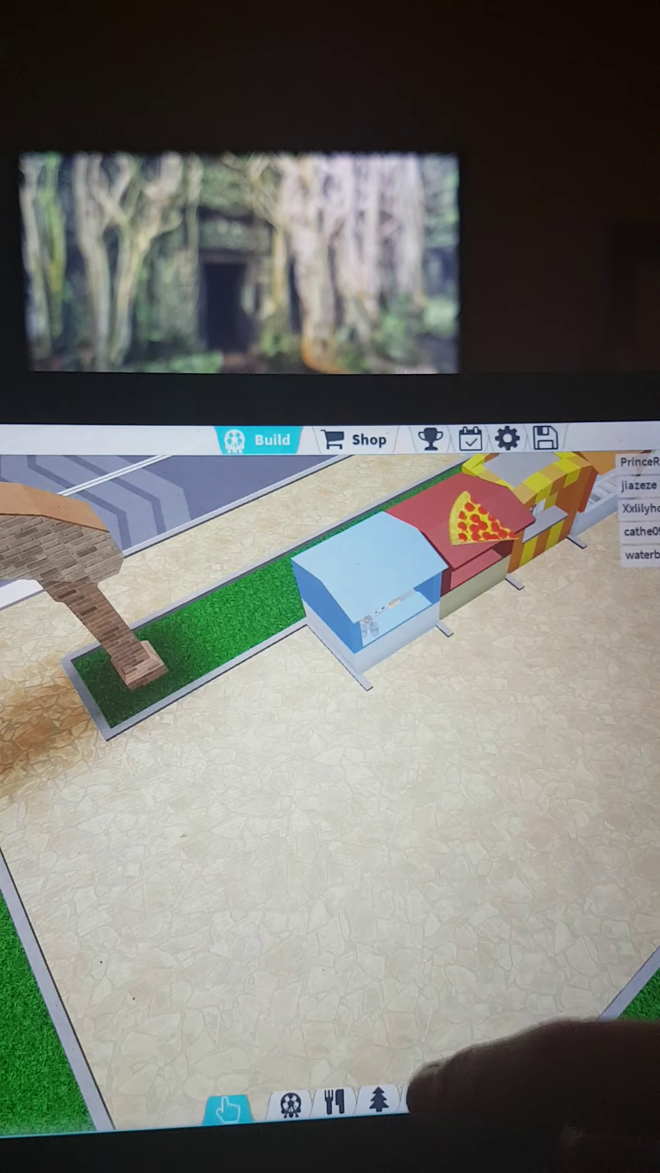
pyautogui.click(596, 1091)
pyautogui.click(376, 983)
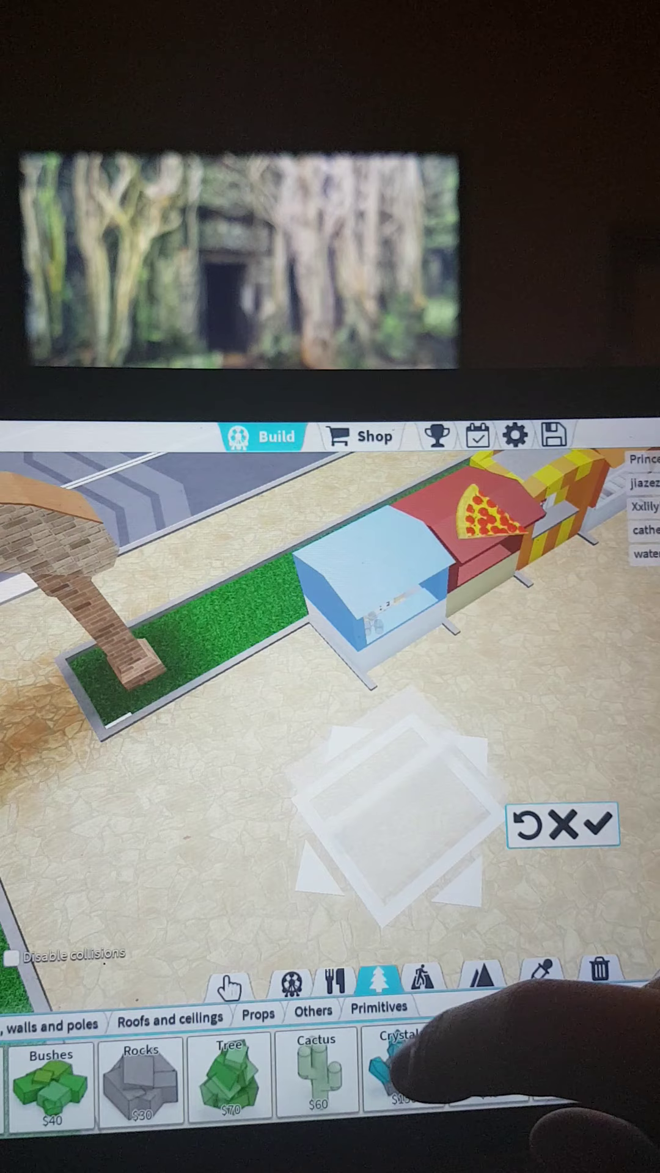
pyautogui.click(404, 1073)
pyautogui.moveTo(266, 705); pyautogui.dragTo(184, 733)
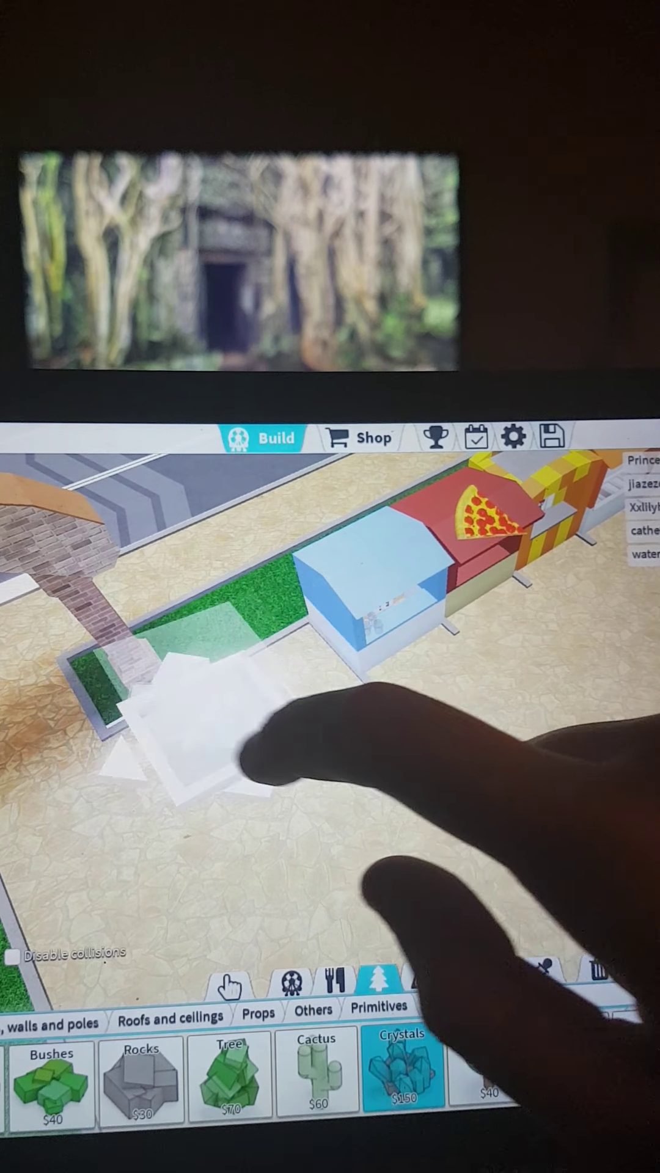
pyautogui.click(357, 752)
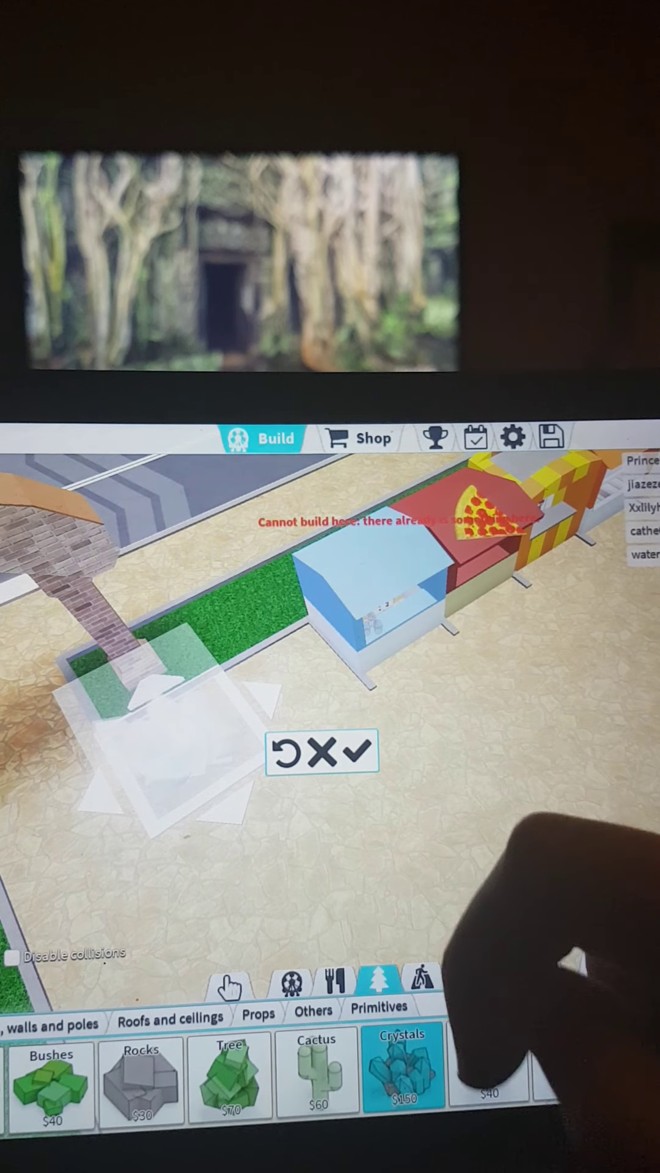
pyautogui.moveTo(514, 826)
pyautogui.mouseDown()
pyautogui.moveTo(458, 917)
pyautogui.moveTo(551, 642)
pyautogui.moveTo(412, 779)
pyautogui.mouseUp()
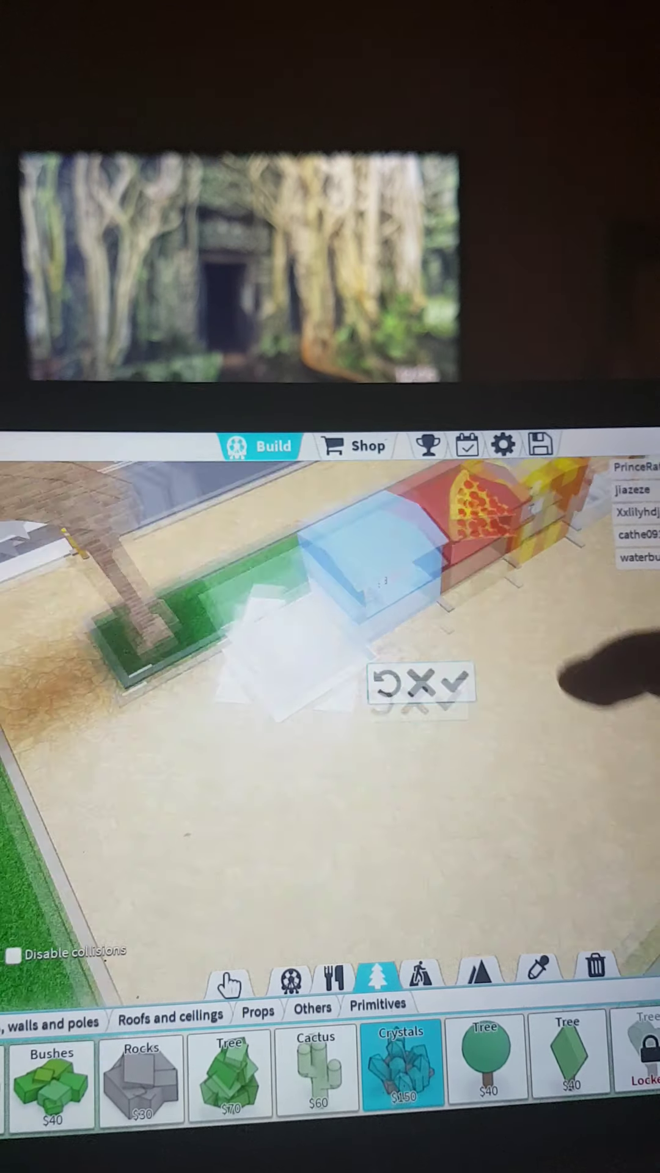
pyautogui.moveTo(184, 779); pyautogui.dragTo(505, 734)
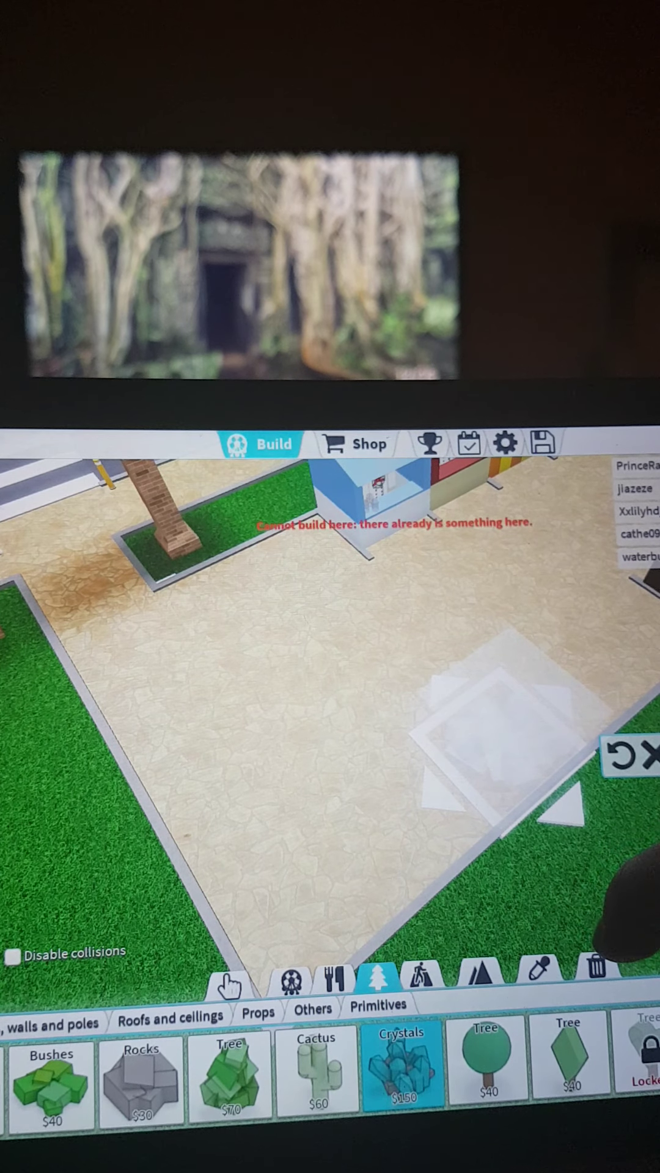
pyautogui.click(649, 755)
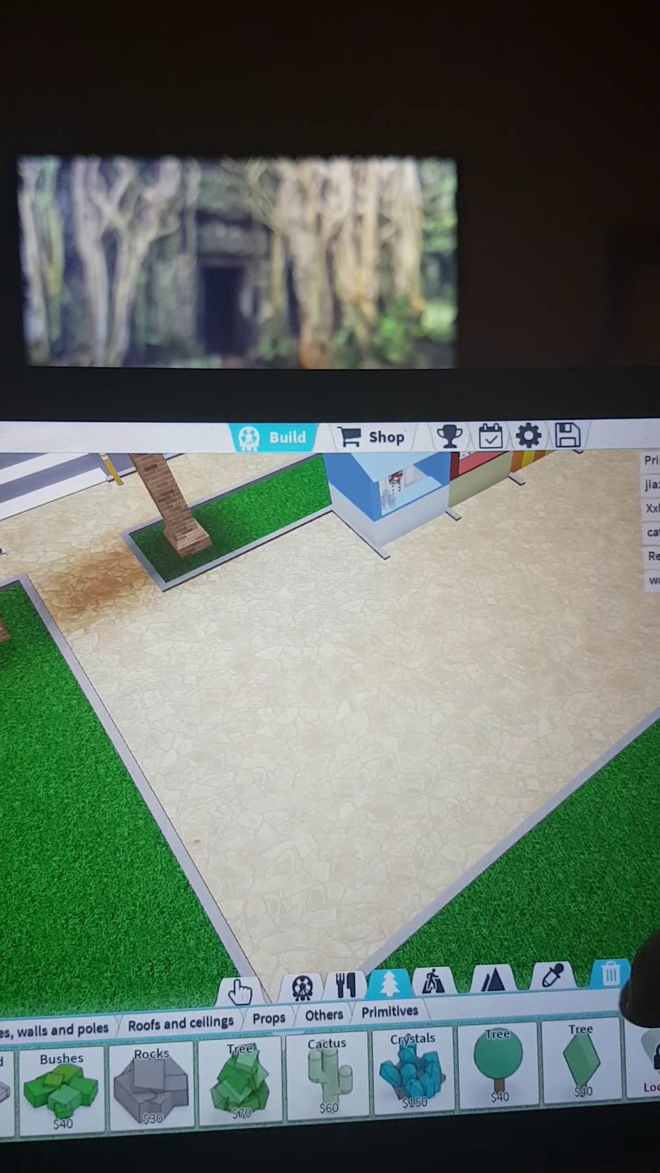
# Clear a path tile to reopen the grass square and plant crystals in it.
pyautogui.click(495, 724)
pyautogui.moveTo(551, 825); pyautogui.dragTo(606, 953)
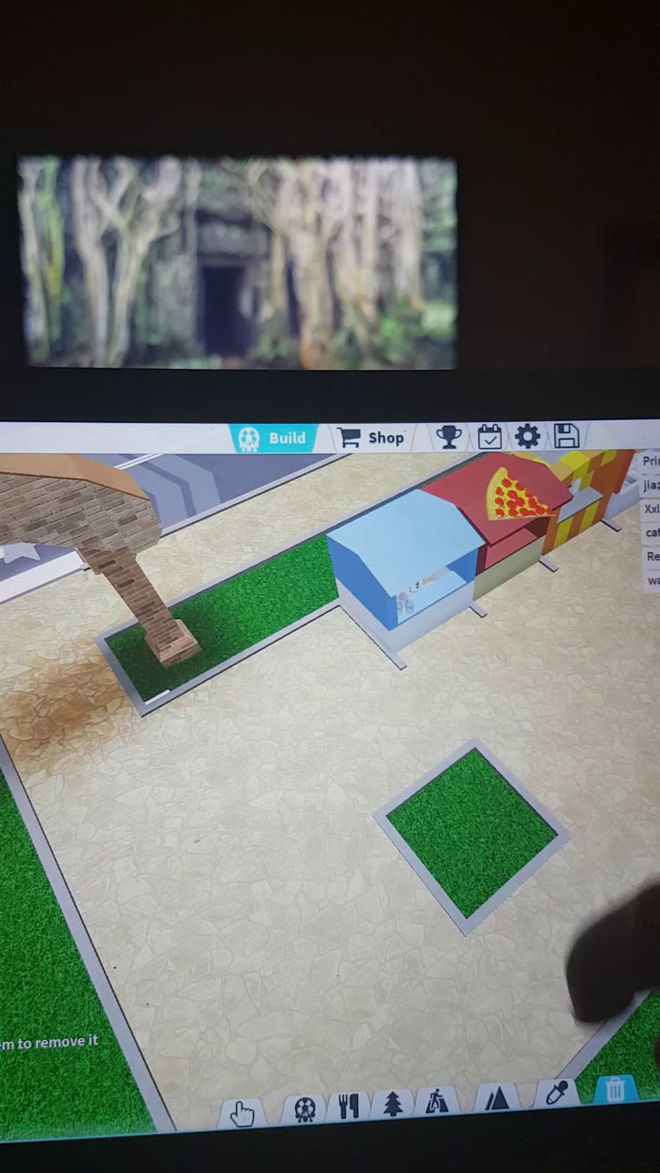
pyautogui.click(472, 826)
pyautogui.click(390, 1105)
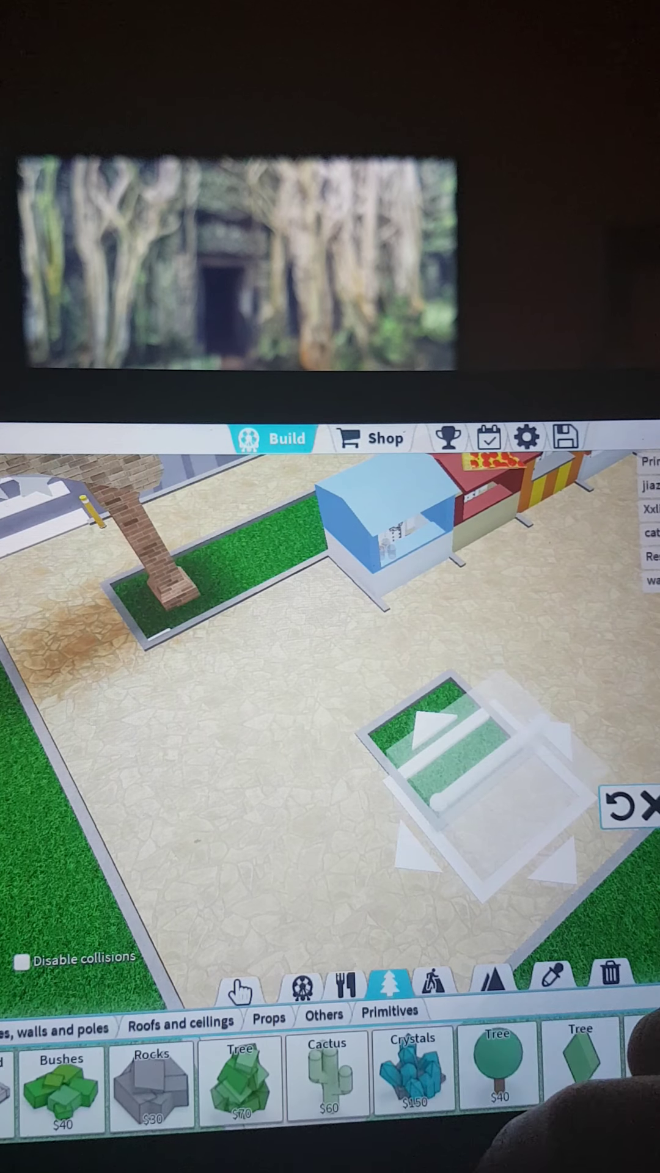
pyautogui.click(413, 1072)
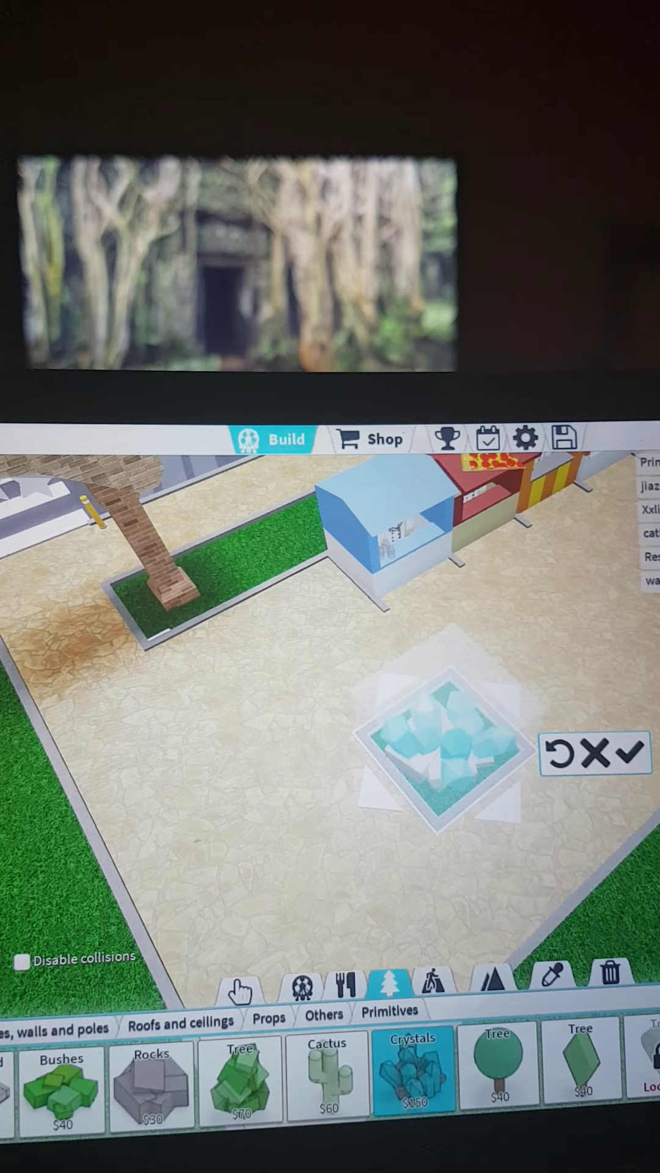
pyautogui.click(629, 754)
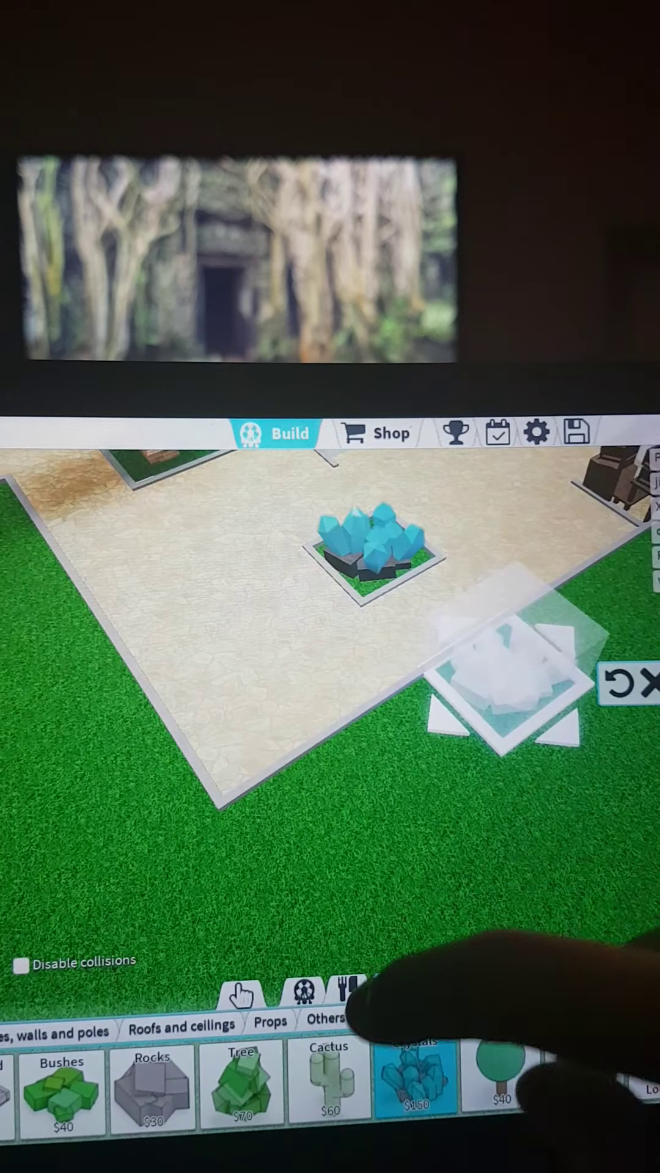
pyautogui.click(347, 988)
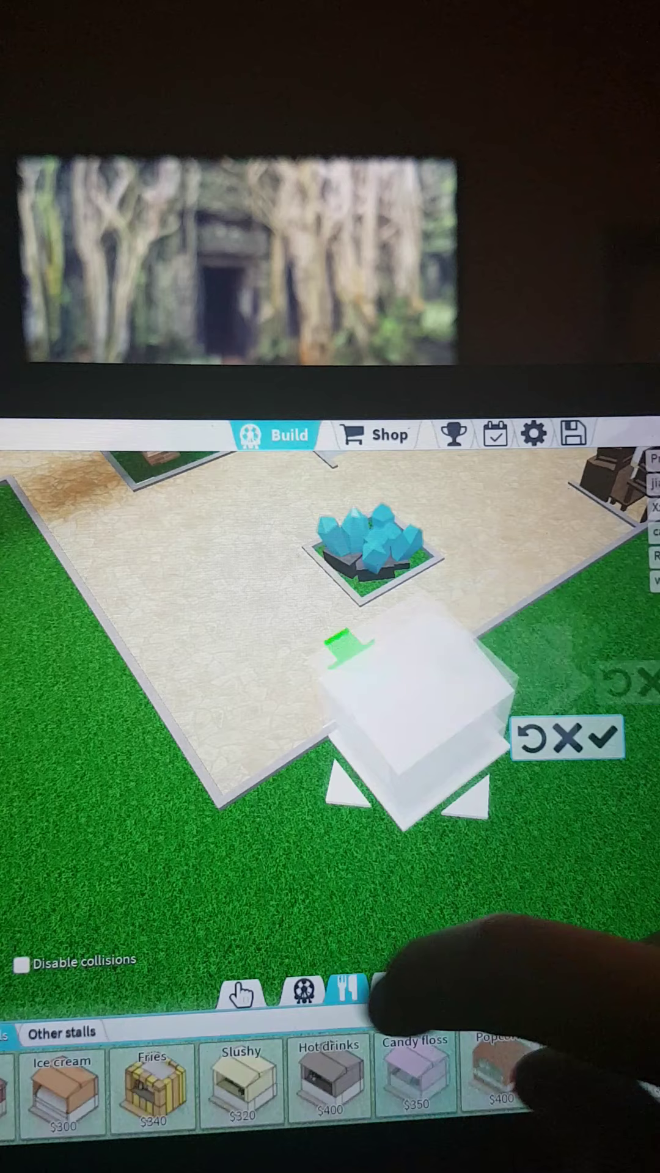
pyautogui.click(241, 992)
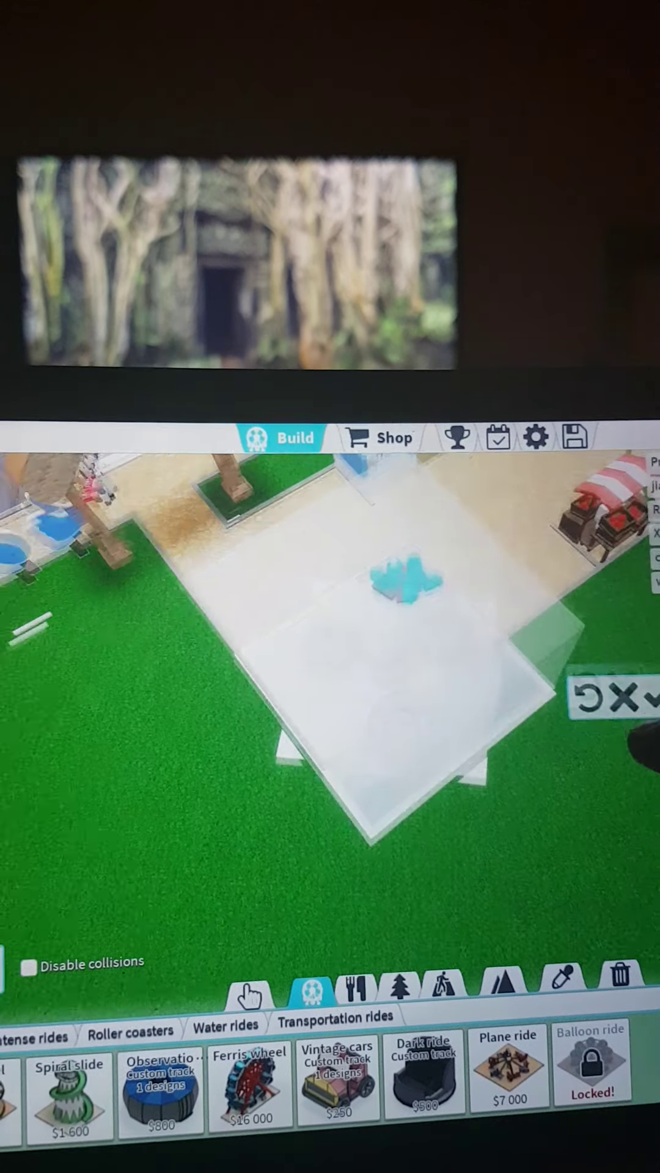
pyautogui.moveTo(330, 734); pyautogui.dragTo(137, 550)
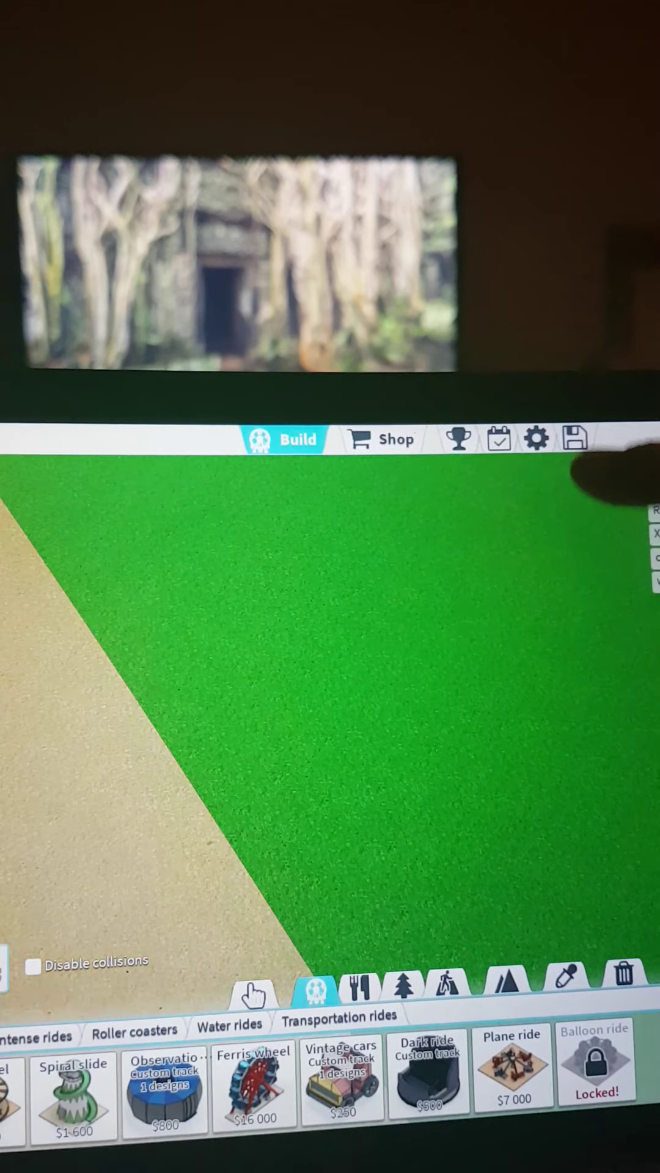
pyautogui.moveTo(550, 642); pyautogui.dragTo(275, 734)
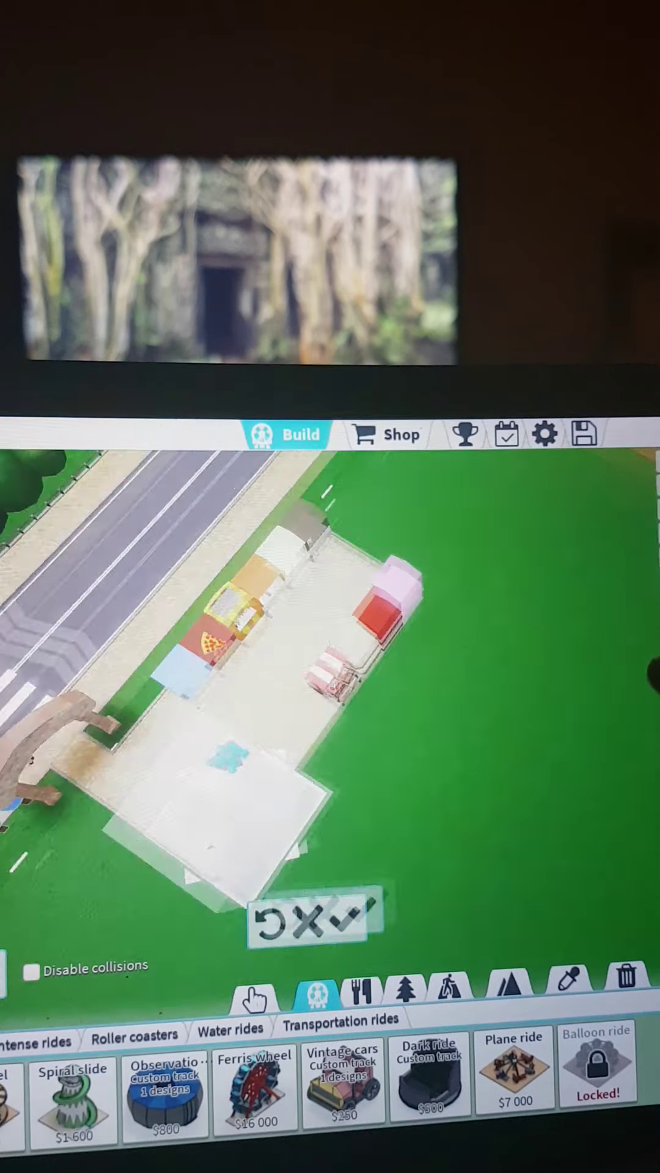
pyautogui.scroll(5, 330, 689)
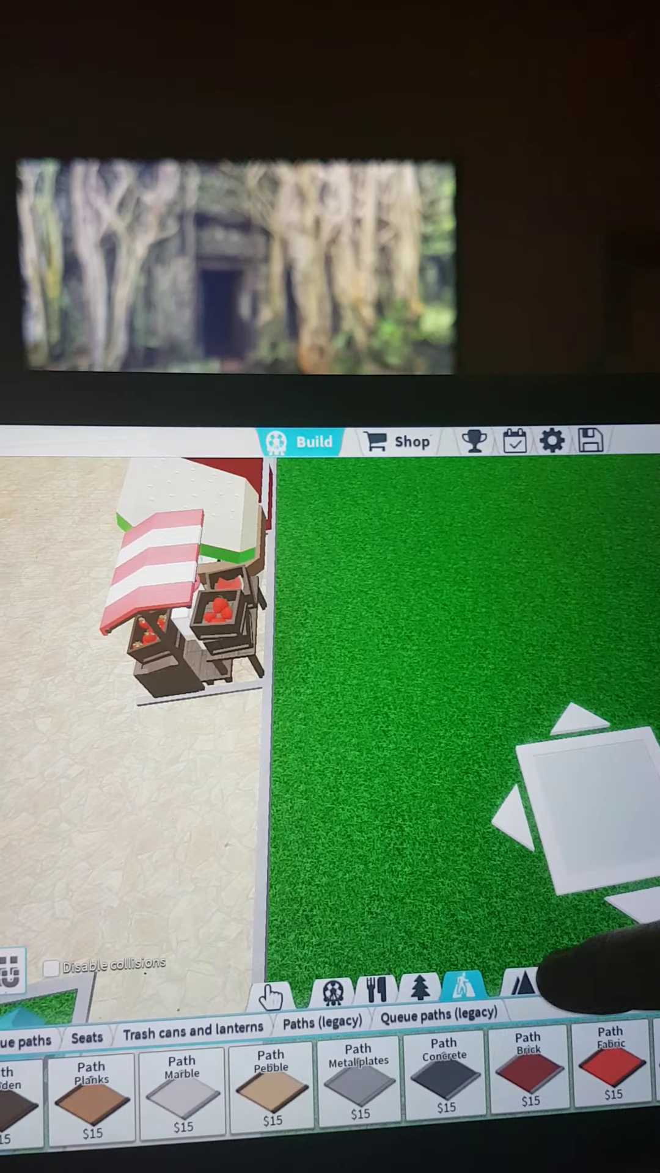
pyautogui.click(525, 986)
pyautogui.moveTo(367, 688); pyautogui.dragTo(229, 596)
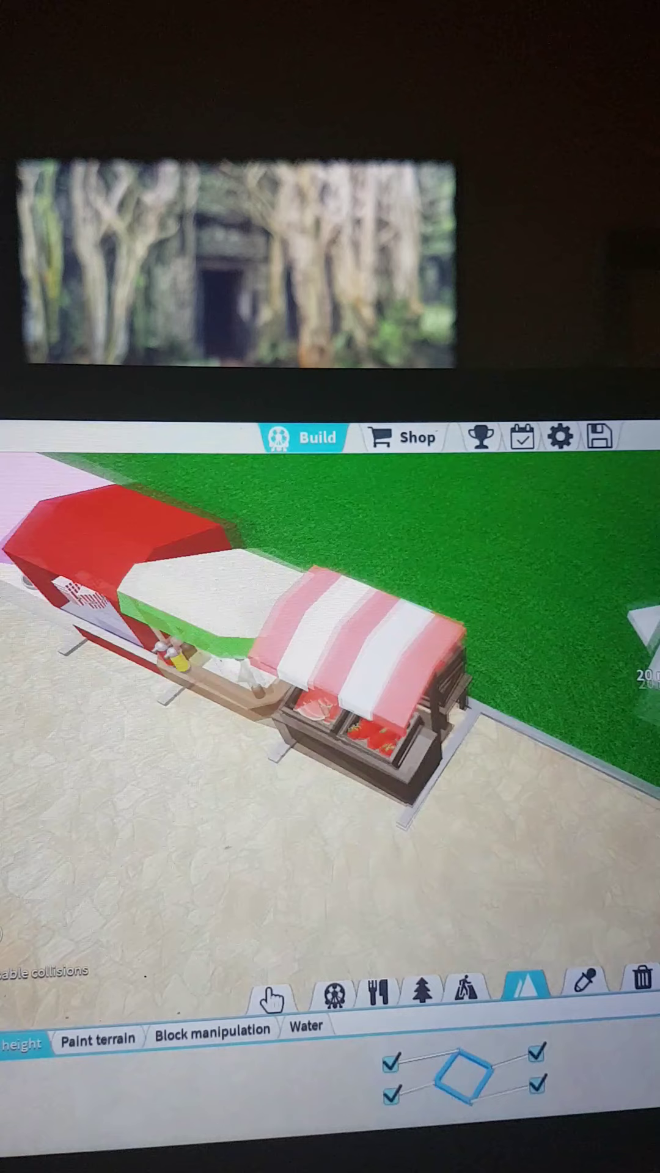
pyautogui.scroll(3, 330, 688)
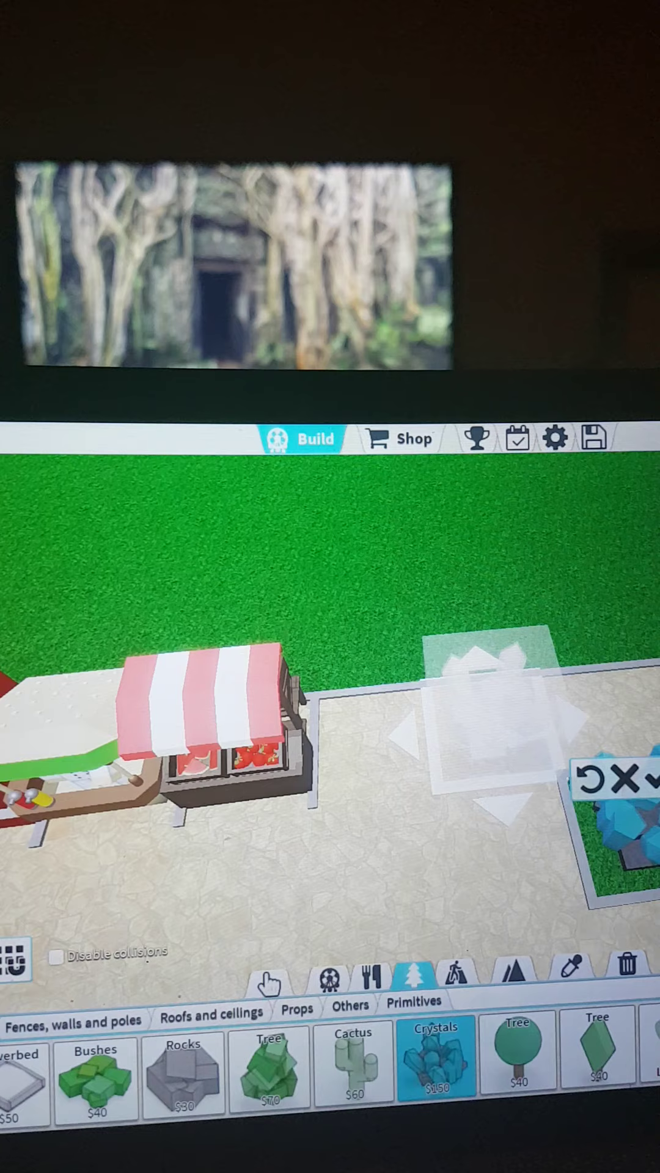
# Abandon the second crystals placement and open the plaza crystal planter's colour properties.
pyautogui.click(13, 958)
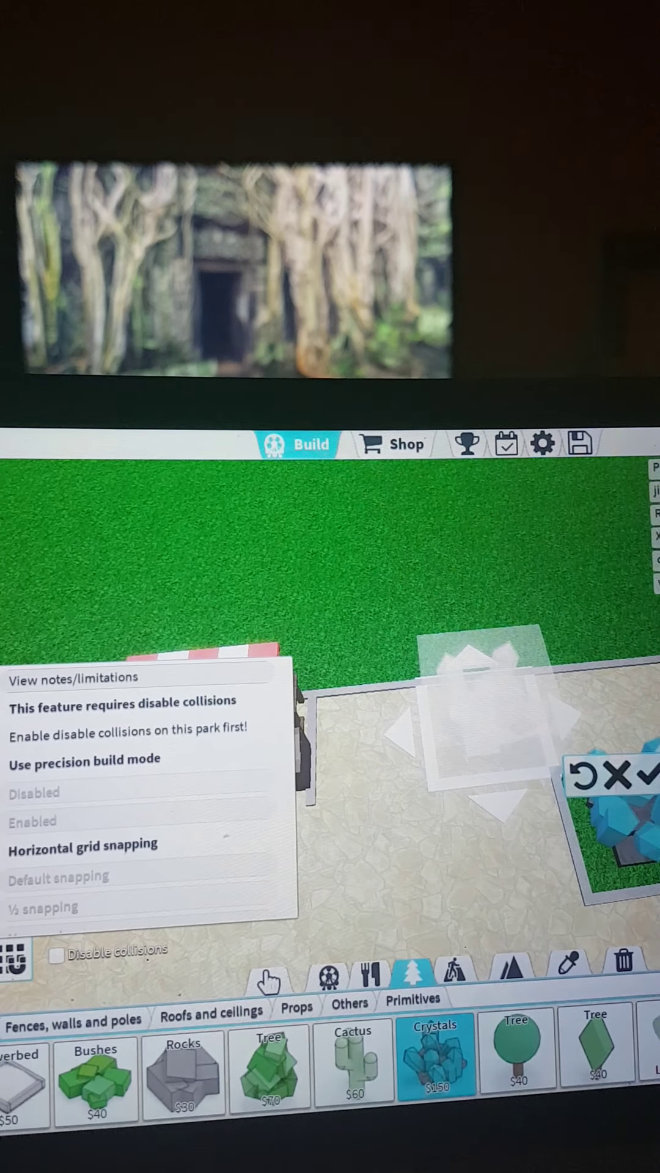
pyautogui.click(458, 871)
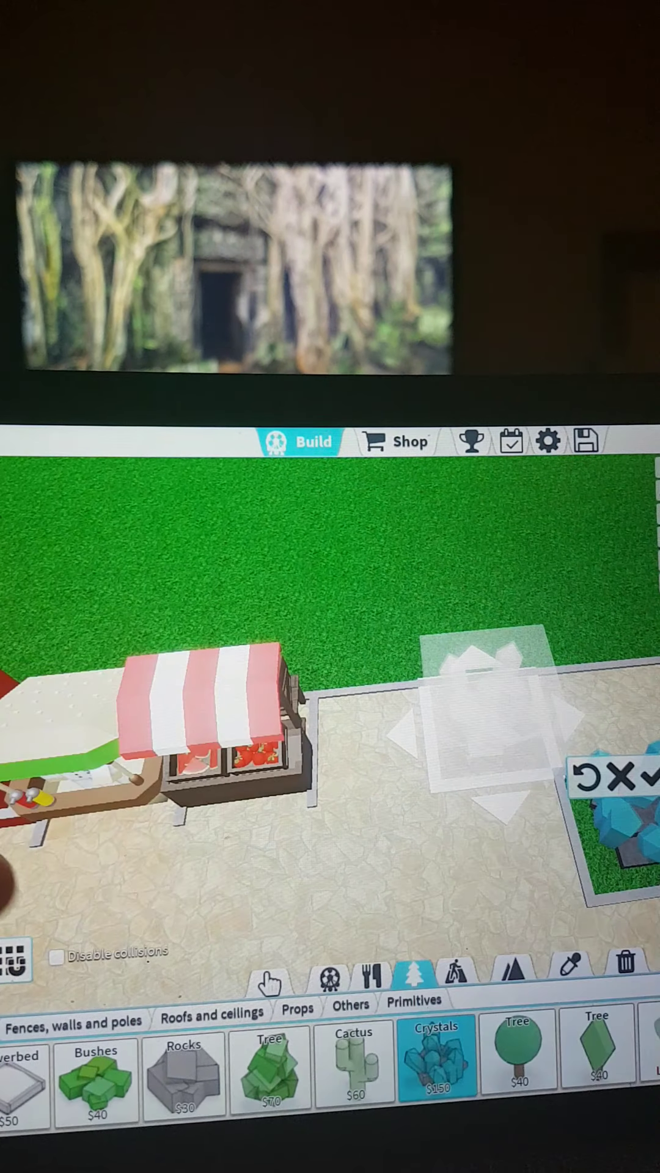
pyautogui.click(514, 971)
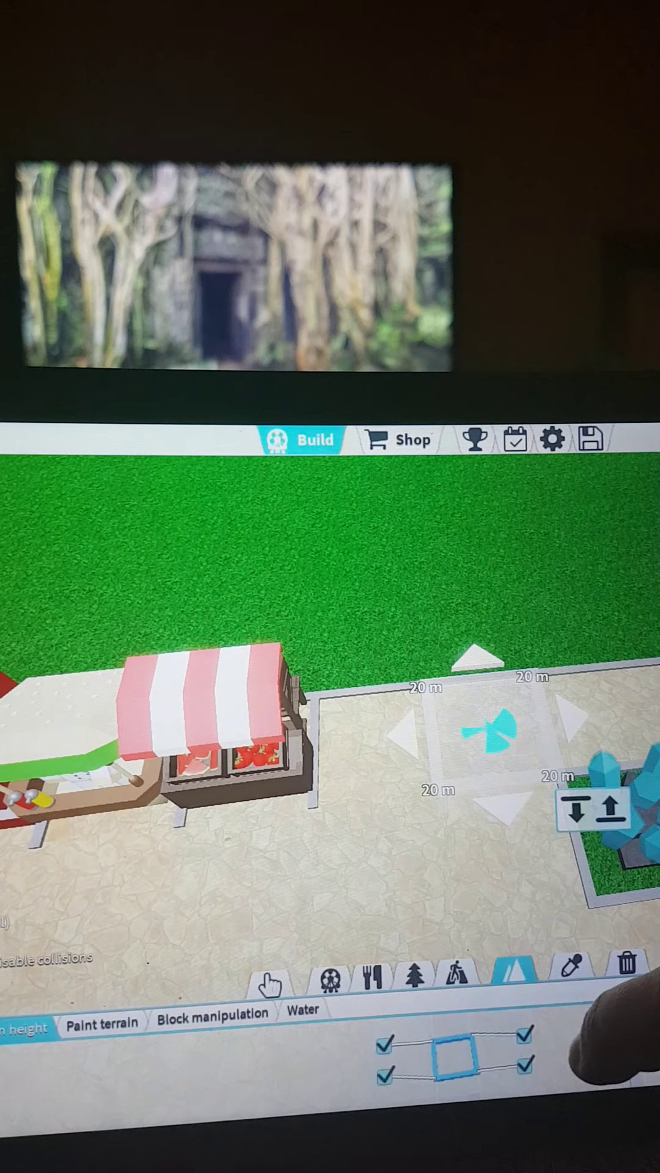
pyautogui.click(417, 975)
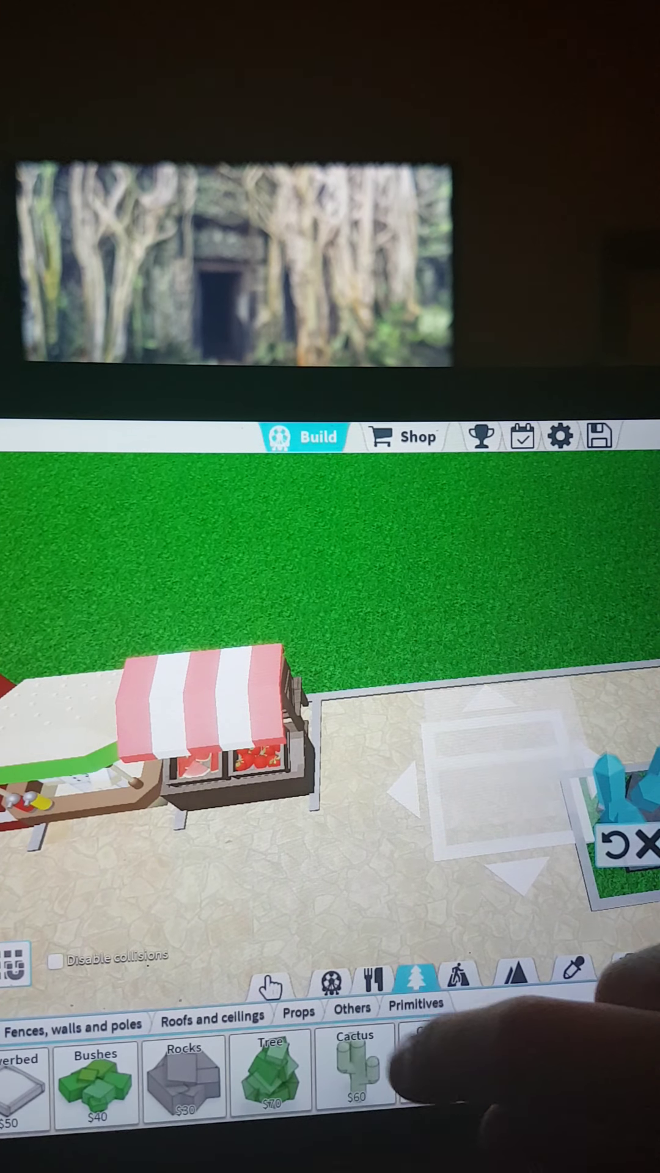
pyautogui.click(110, 898)
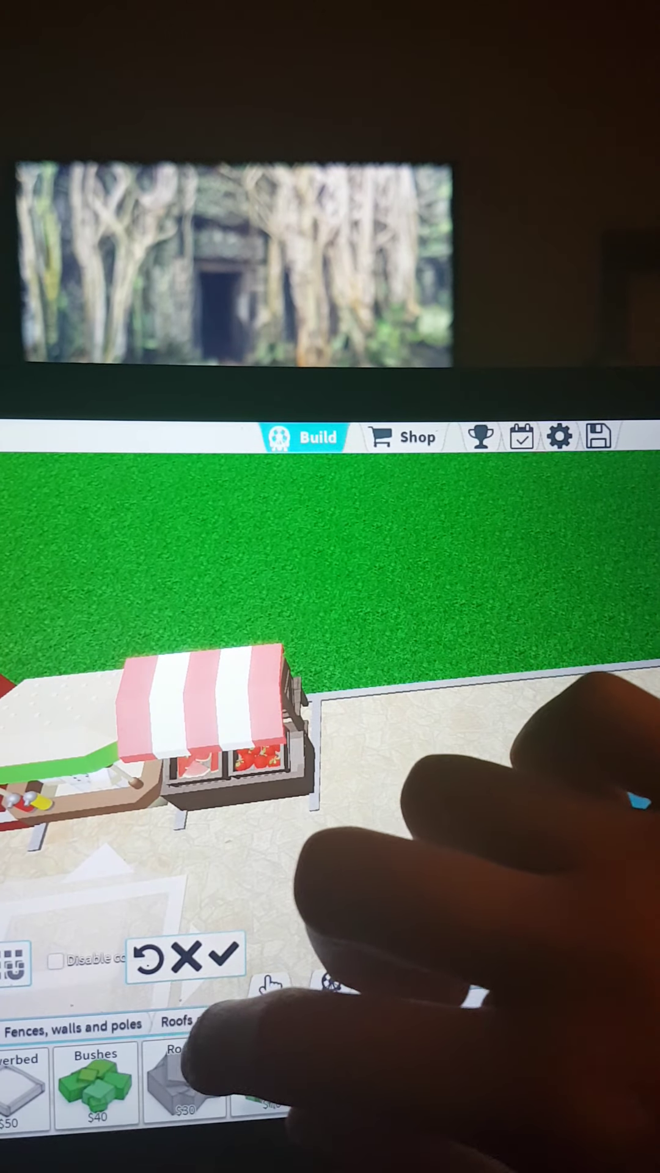
pyautogui.click(186, 957)
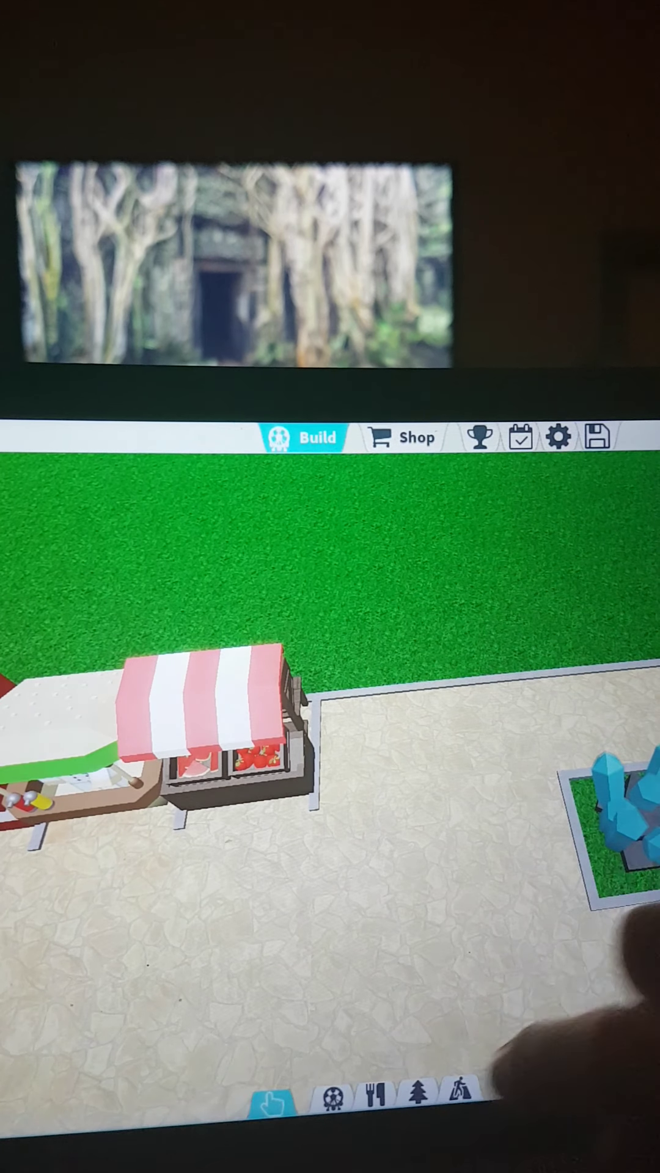
pyautogui.click(587, 972)
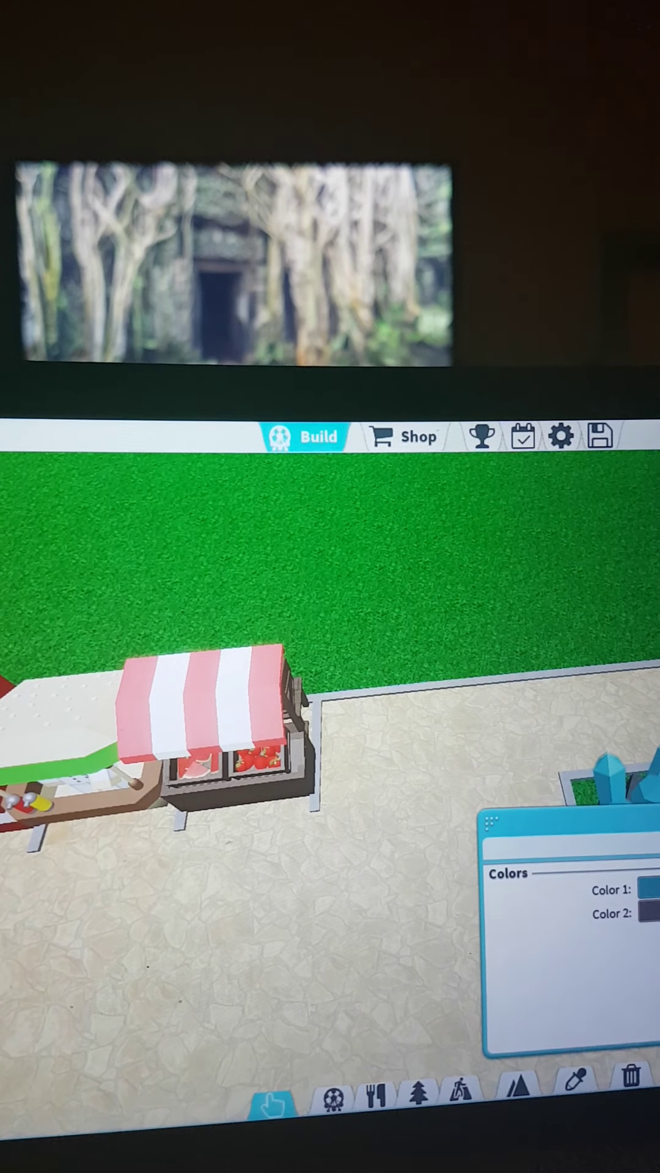
# Set the crystals' Color 1 and Color 2 both to red, then close the panel.
pyautogui.click(646, 887)
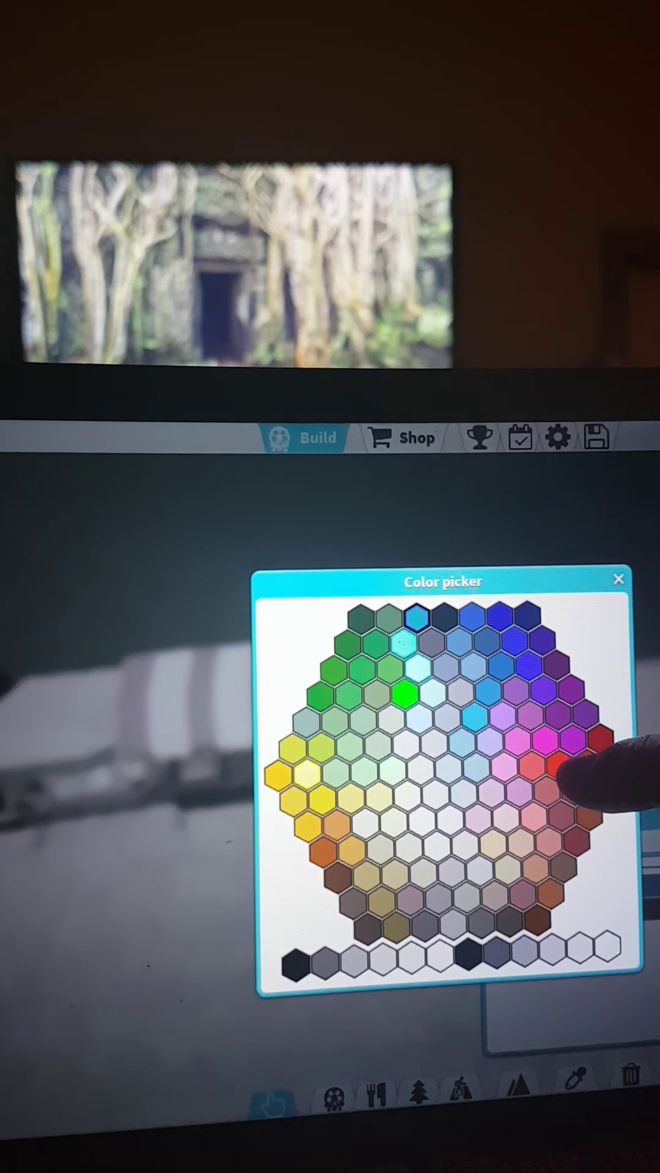
pyautogui.click(588, 770)
pyautogui.moveTo(366, 871); pyautogui.dragTo(366, 751)
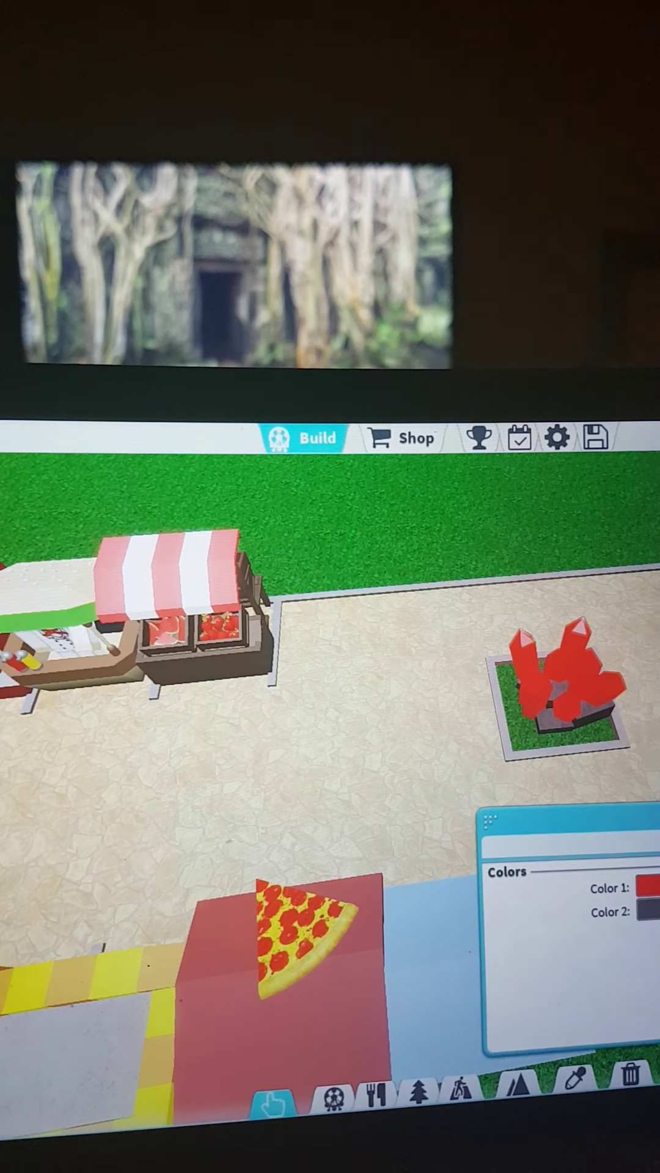
pyautogui.click(647, 911)
pyautogui.click(587, 771)
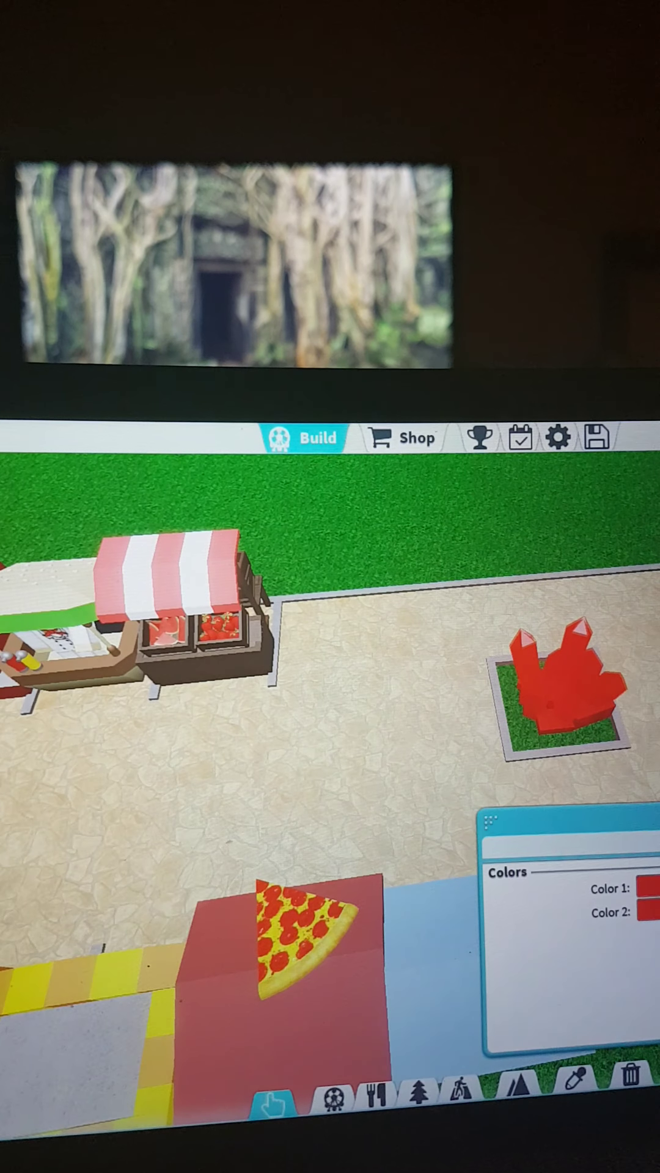
pyautogui.click(366, 779)
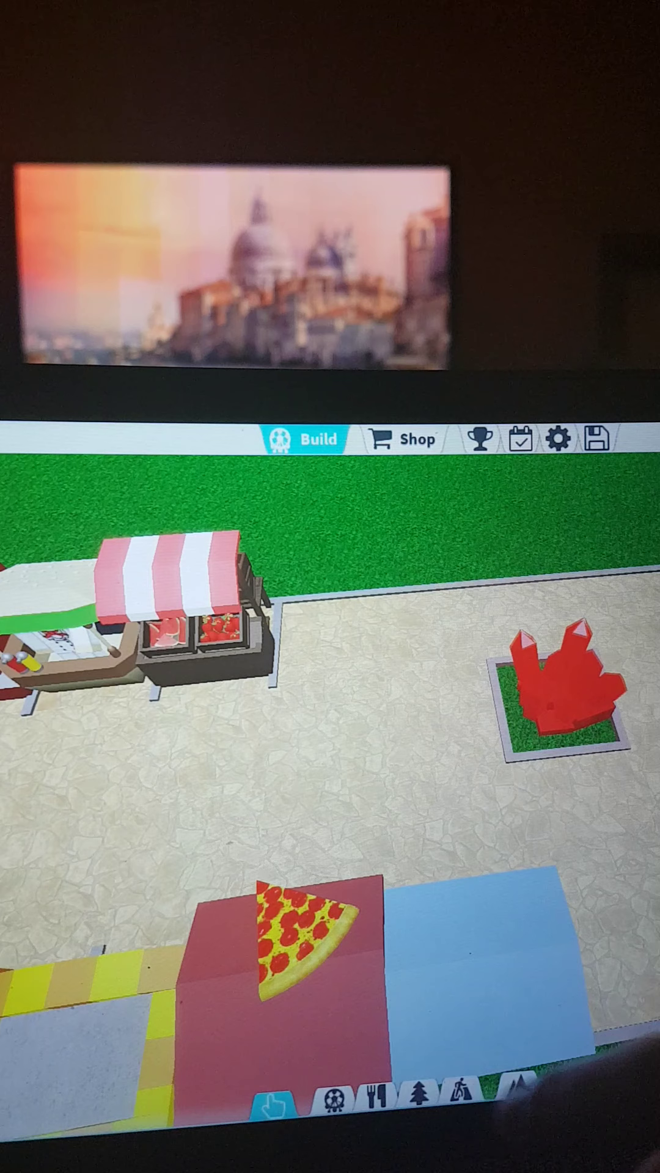
# Browse the path and terrain catalogs, then bring up the food stall catalog.
pyautogui.click(458, 1093)
pyautogui.click(550, 807)
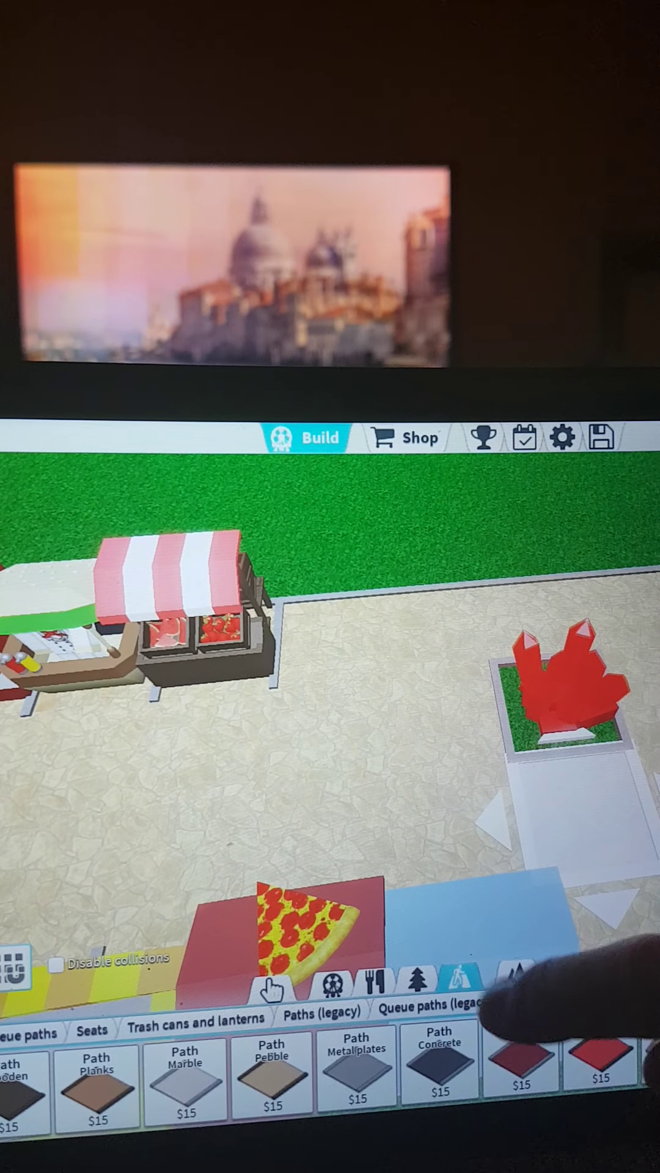
pyautogui.click(516, 979)
pyautogui.click(418, 983)
# Place a pizza stall at the end of the food stall row and exit build mode.
pyautogui.click(371, 984)
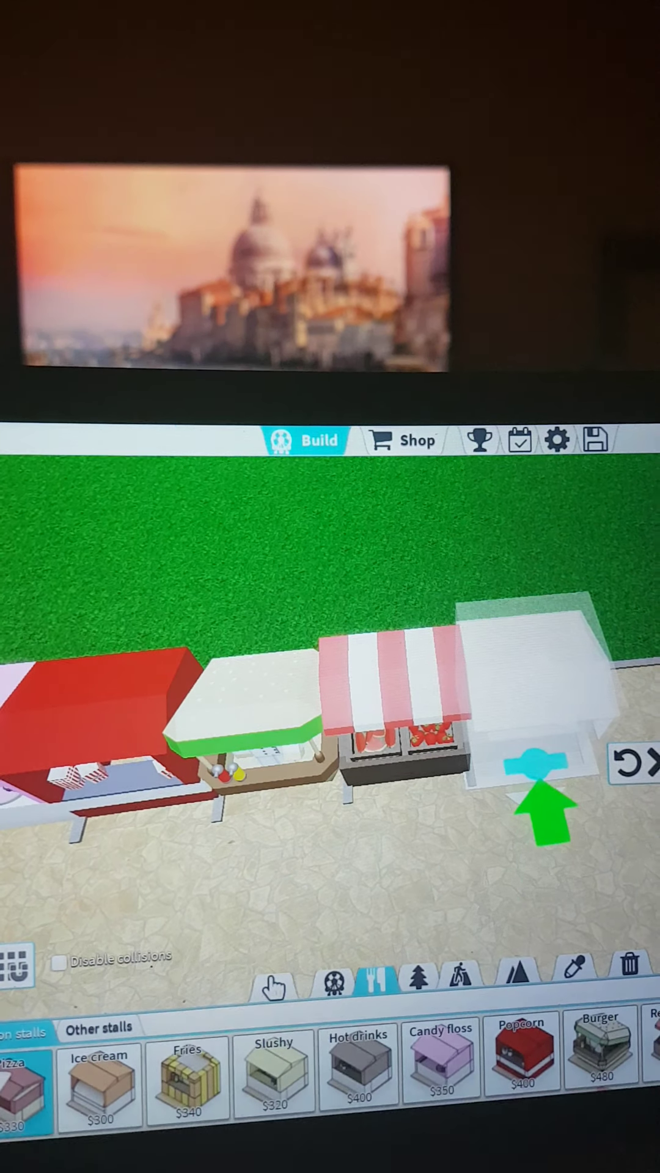
pyautogui.moveTo(413, 825)
pyautogui.mouseDown()
pyautogui.moveTo(412, 596)
pyautogui.moveTo(413, 779)
pyautogui.mouseUp()
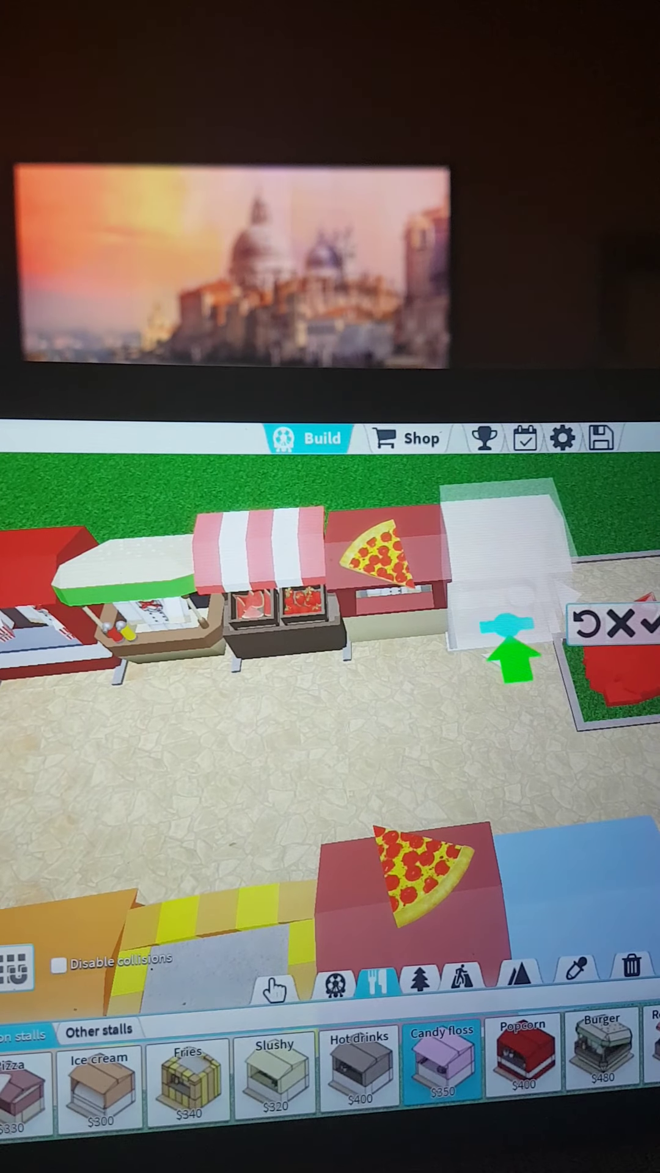
pyautogui.click(647, 624)
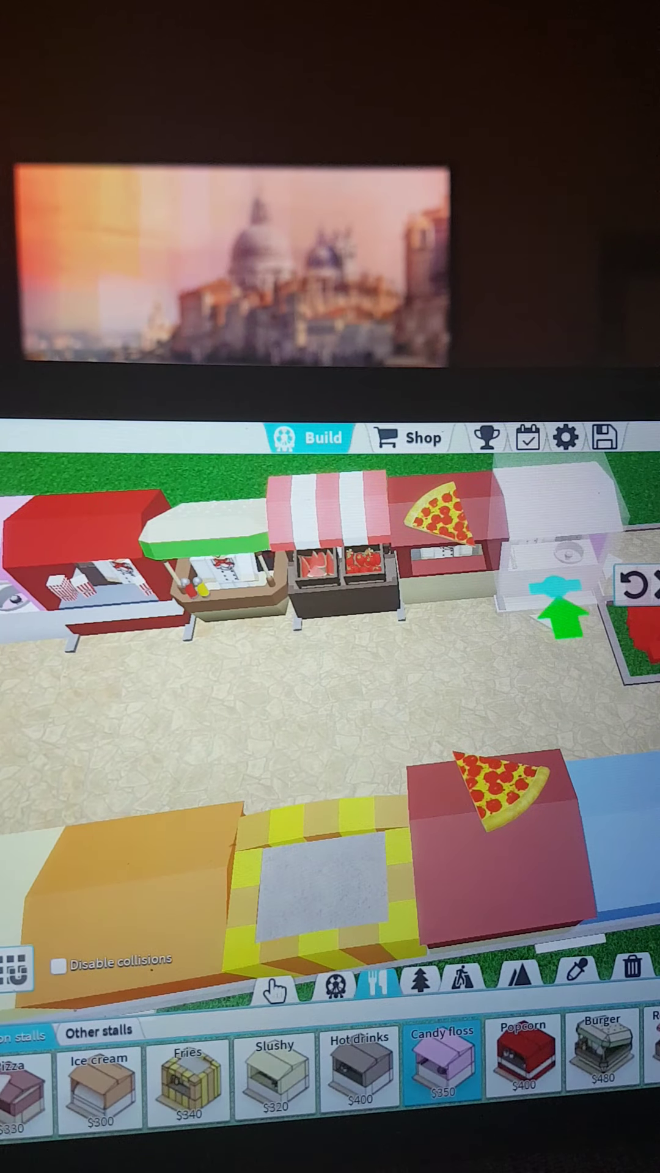
pyautogui.click(307, 438)
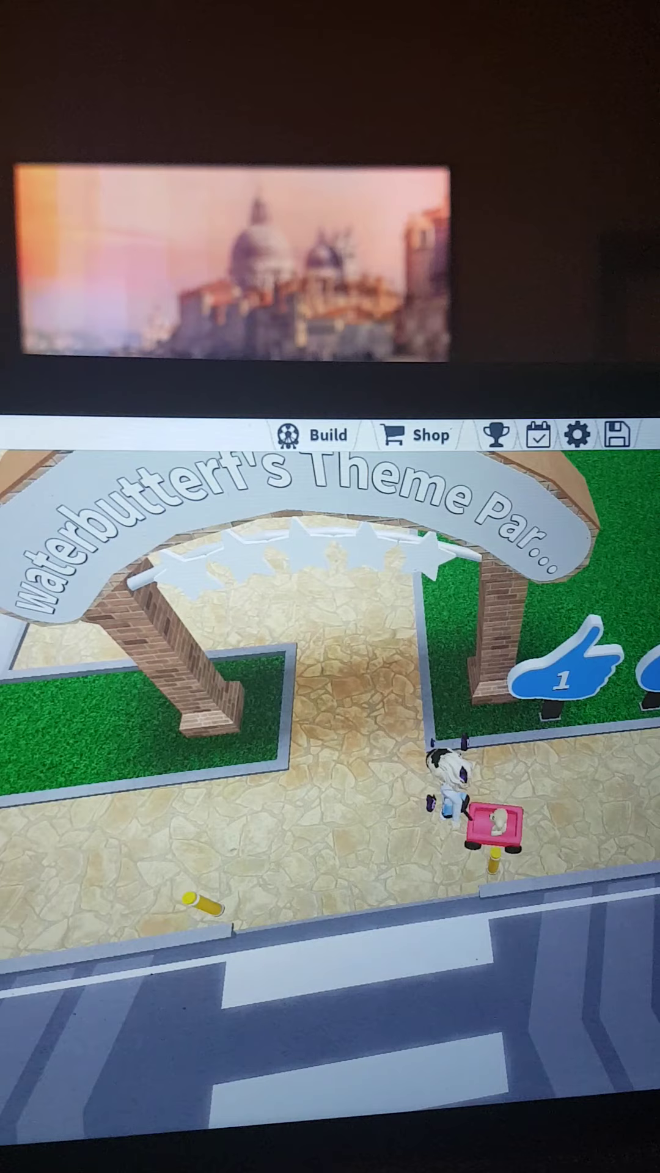
pyautogui.moveTo(55, 898); pyautogui.dragTo(36, 843)
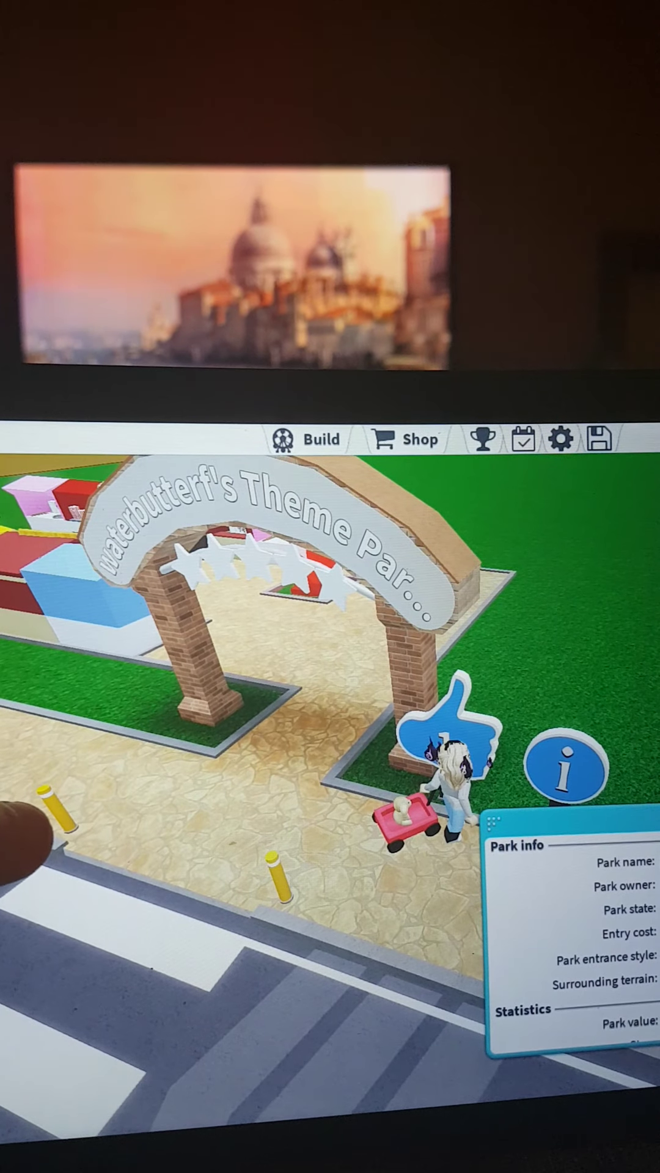
pyautogui.moveTo(37, 853); pyautogui.dragTo(37, 1009)
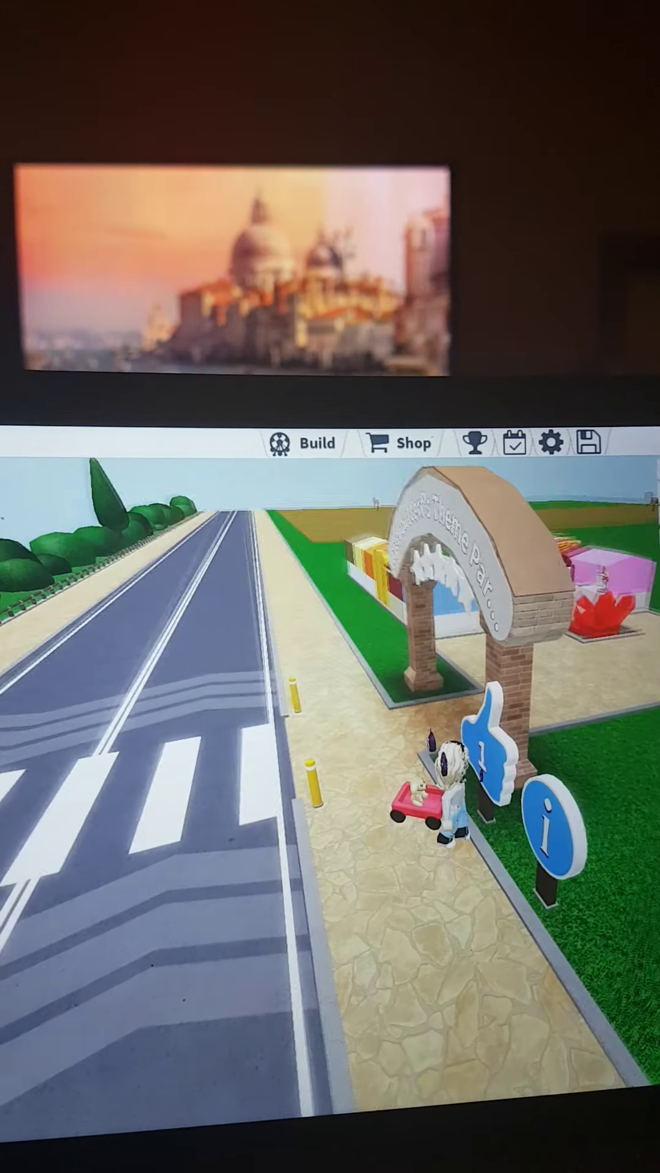
pyautogui.moveTo(37, 899)
pyautogui.mouseDown()
pyautogui.moveTo(19, 935)
pyautogui.moveTo(9, 870)
pyautogui.moveTo(138, 918)
pyautogui.mouseUp()
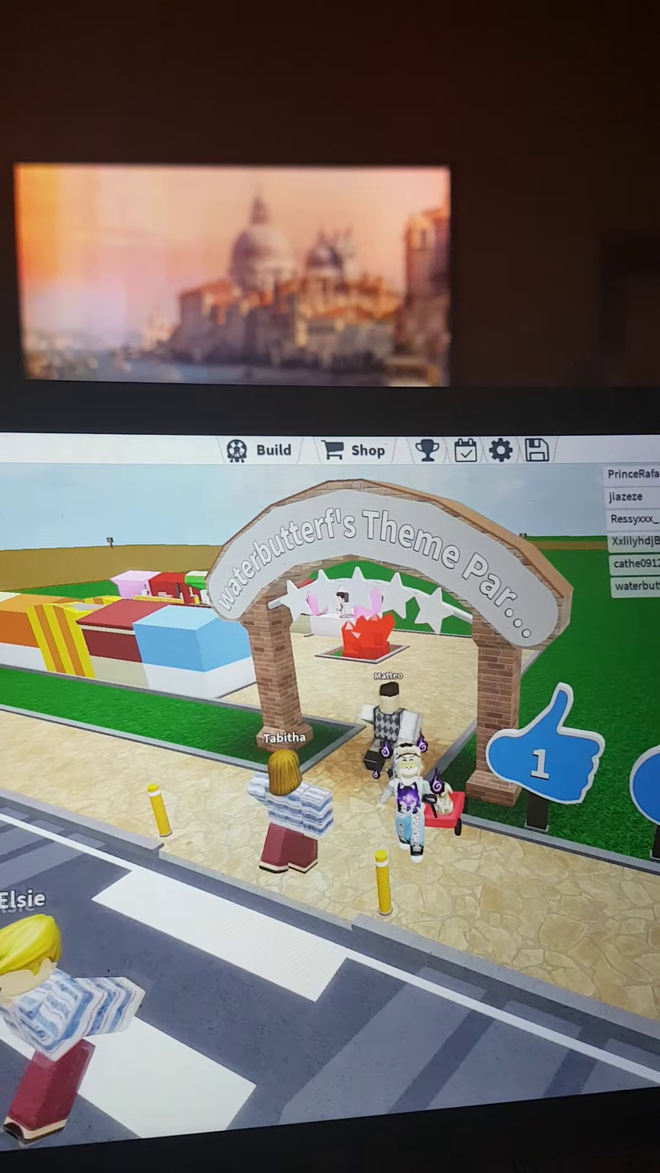
# Re-enter build mode over the entrance arch.
pyautogui.click(260, 451)
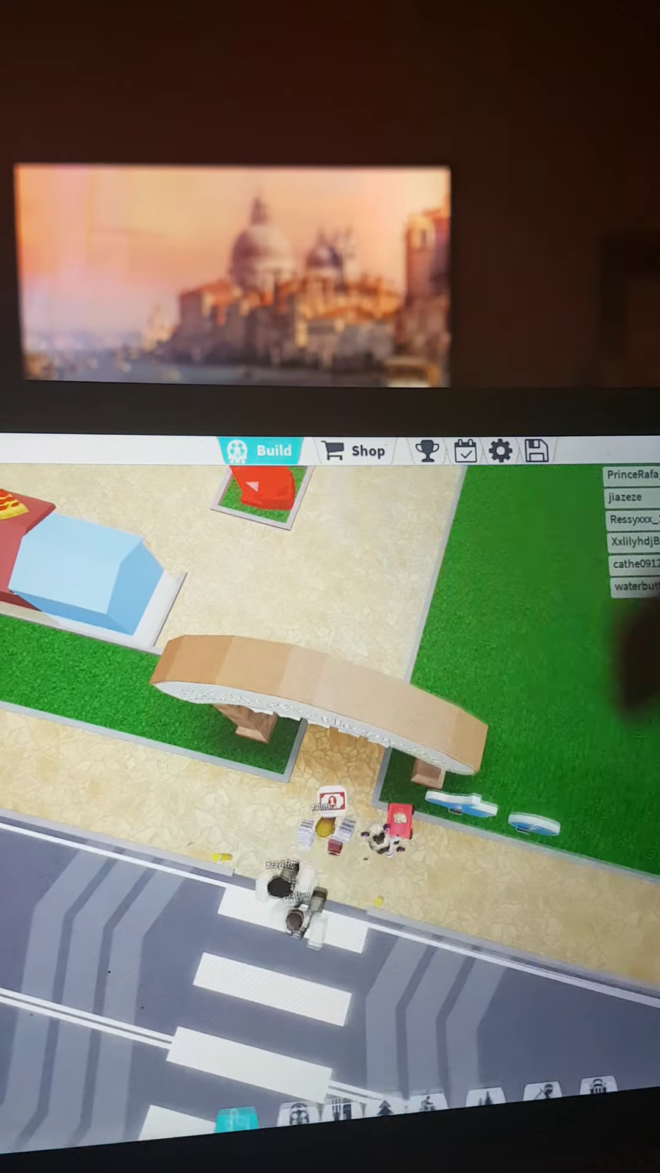